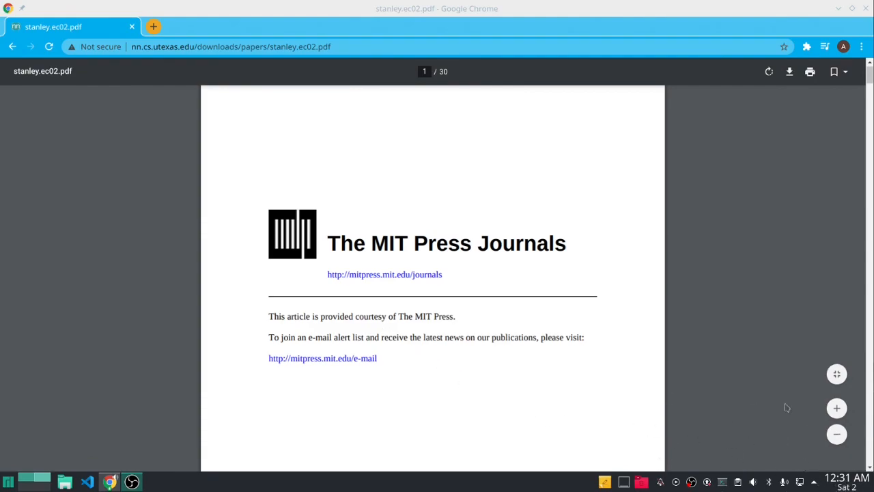
# - Read the title, author block and abstract on the opening pages of the paper "Evolving Neural Networks through Augmenting Topologies"
pyautogui.scroll(-3, 348, 321)
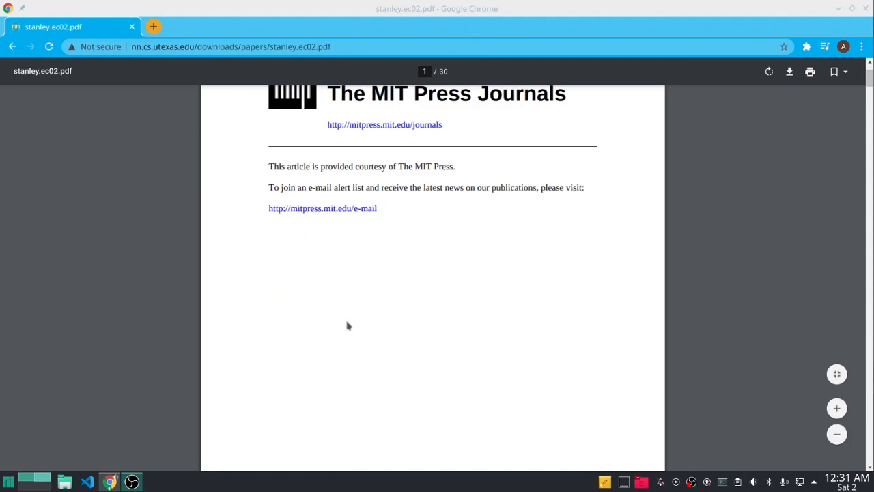
pyautogui.scroll(-2, 348, 327)
pyautogui.scroll(-3, 346, 326)
pyautogui.scroll(-4, 347, 326)
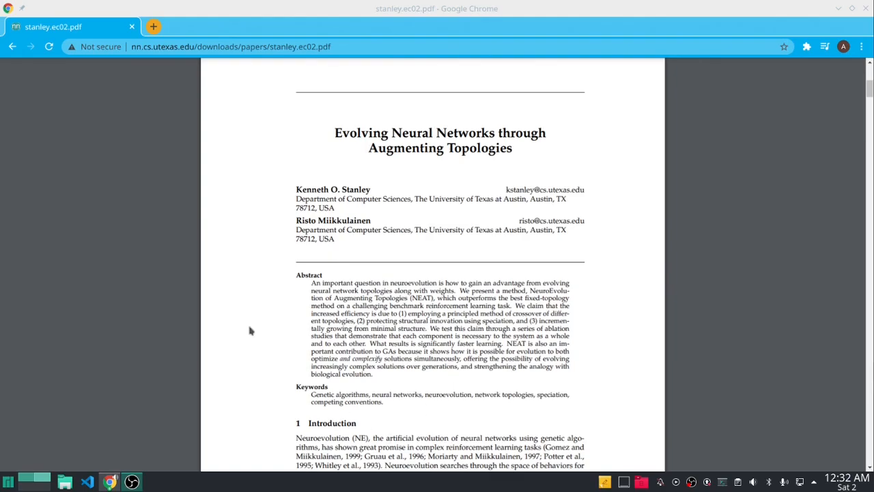
pyautogui.scroll(-10, 244, 324)
pyautogui.scroll(10, 241, 321)
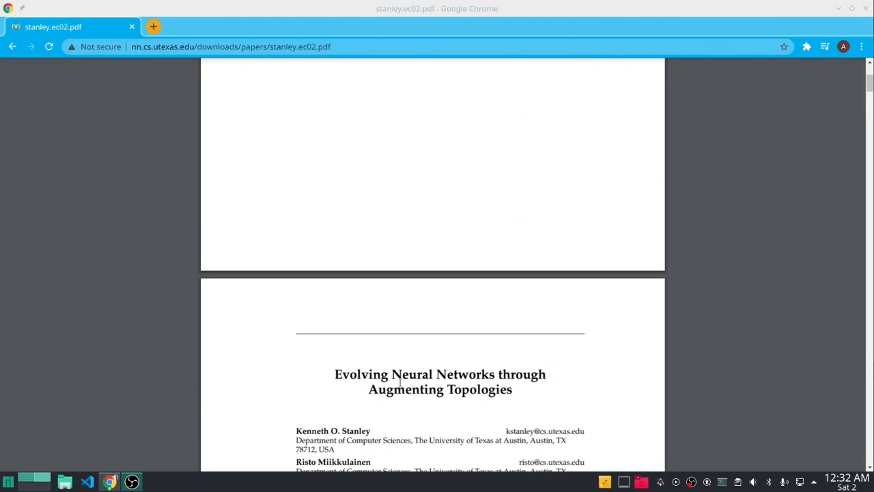
pyautogui.scroll(-10, 439, 389)
pyautogui.scroll(-2, 364, 378)
pyautogui.scroll(10, 273, 288)
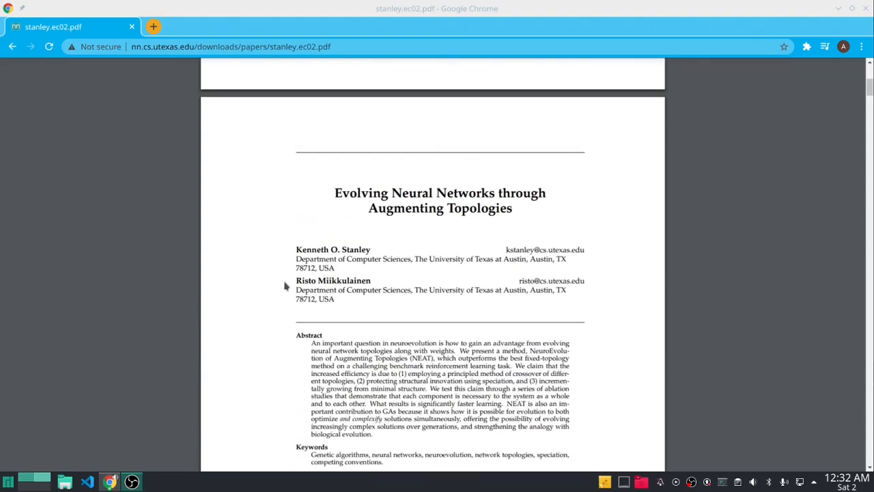
pyautogui.moveTo(291, 249); pyautogui.dragTo(428, 259)
pyautogui.click(382, 375)
# - Look through the paper from the competing conventions figure to the genotype-to-phenotype mapping example in Figure 2
pyautogui.scroll(-7, 383, 375)
pyautogui.scroll(-20, 383, 375)
pyautogui.scroll(-10, 380, 365)
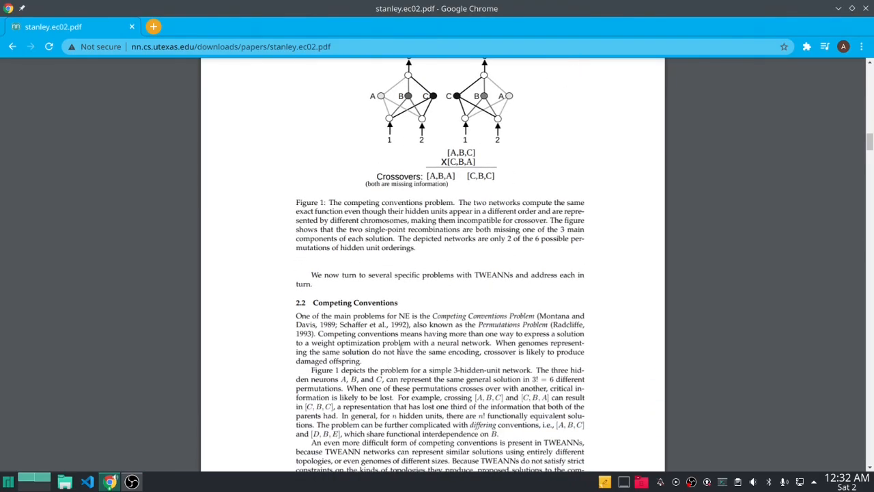
pyautogui.scroll(-3, 393, 360)
pyautogui.scroll(6, 457, 308)
pyautogui.scroll(4, 458, 306)
pyautogui.scroll(-12, 461, 306)
pyautogui.scroll(-13, 463, 305)
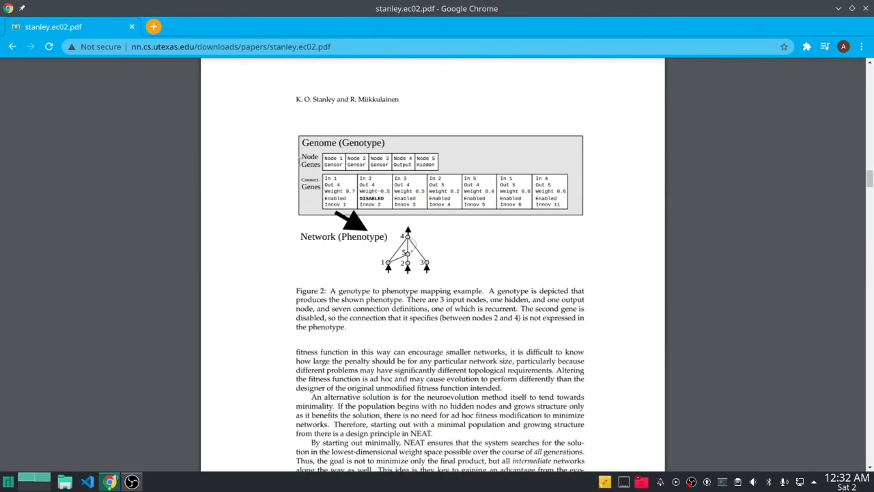
# - Examine the node and connection genes in Figure 2 and the structural mutations illustrated in Figure 3
pyautogui.moveTo(298, 140); pyautogui.dragTo(638, 188)
pyautogui.click(607, 189)
pyautogui.moveTo(300, 143); pyautogui.dragTo(328, 160)
pyautogui.click(556, 187)
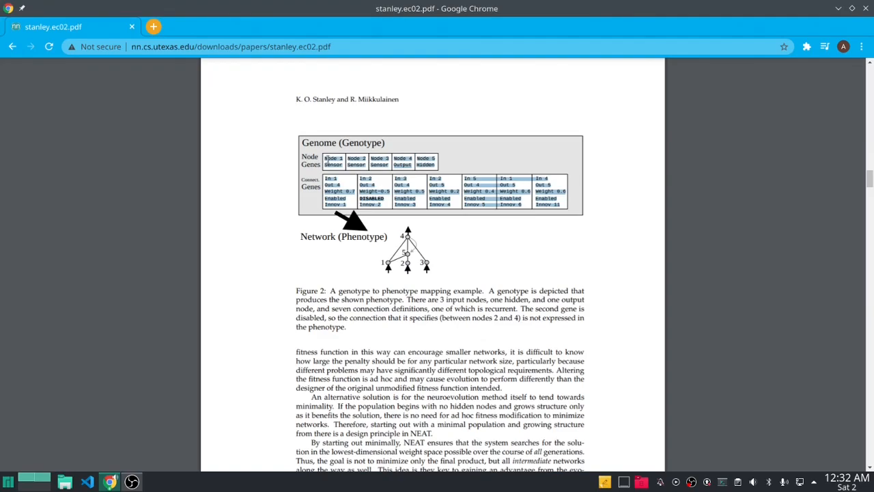
pyautogui.scroll(-10, 330, 342)
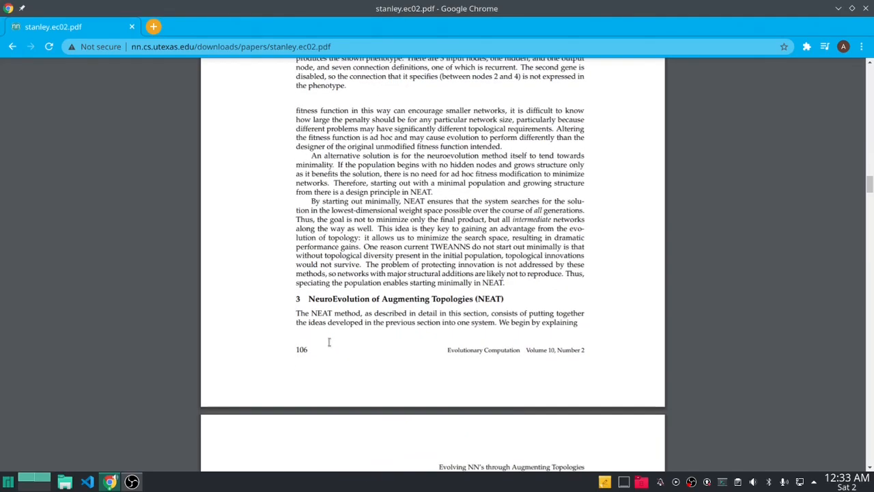
pyautogui.scroll(10, 297, 290)
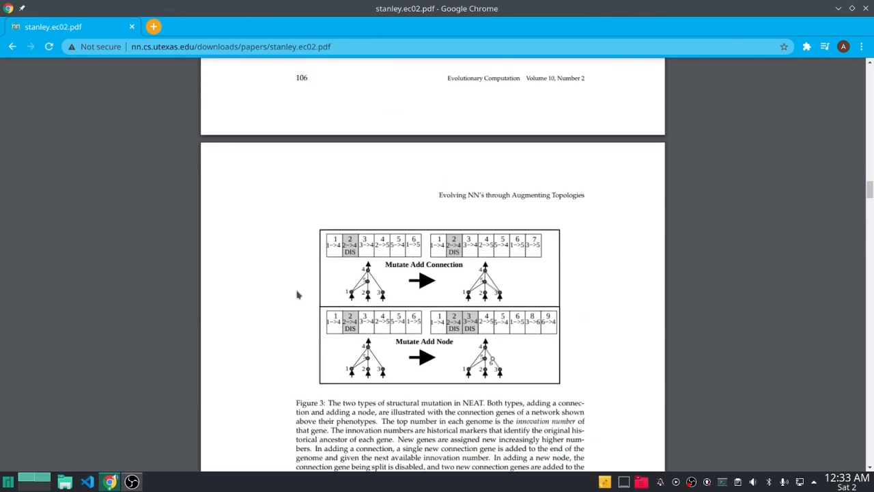
pyautogui.click(516, 199)
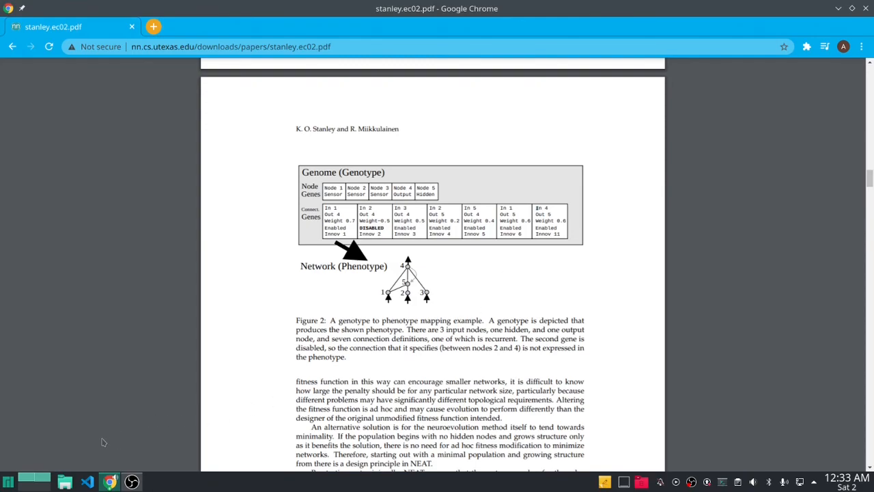
# - Switch to the Dolphin file manager and browse the Unity projects folder into EcosystemML's Assets folder
pyautogui.click(65, 481)
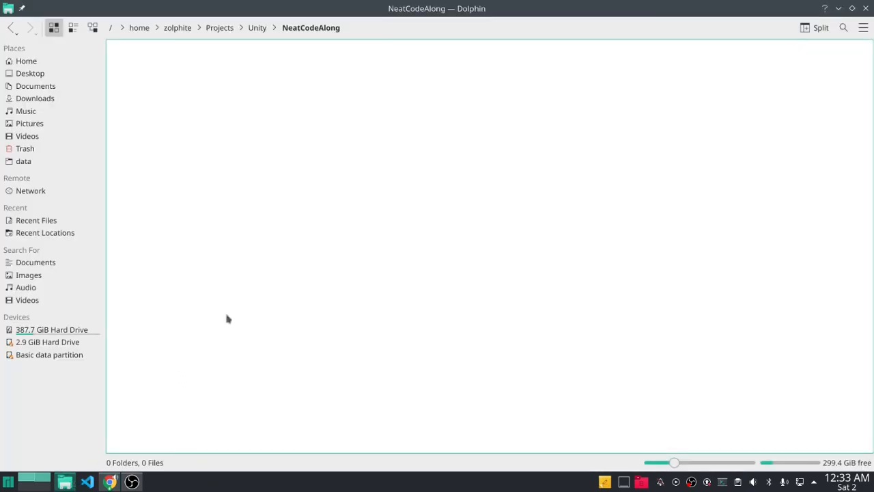
pyautogui.click(258, 30)
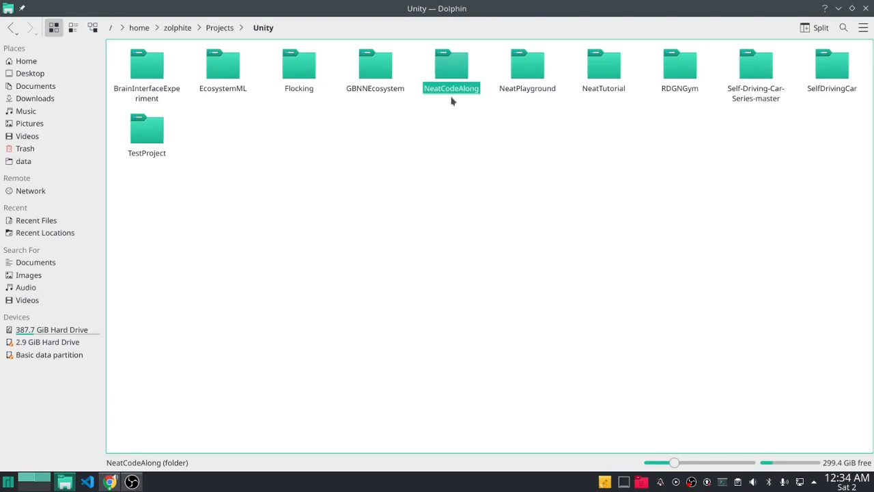
pyautogui.click(456, 170)
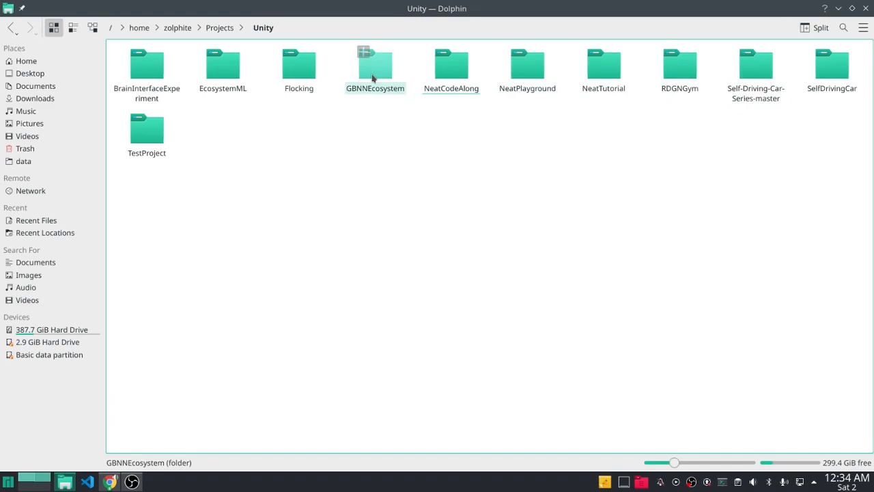
pyautogui.click(217, 87)
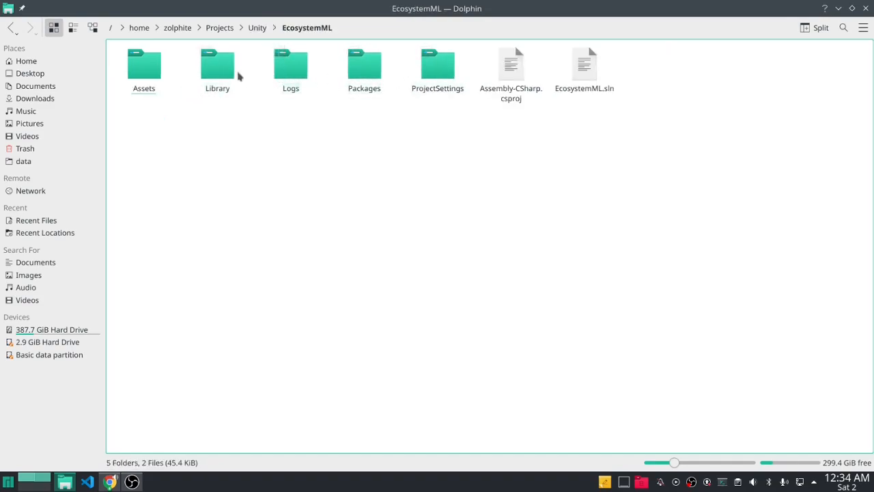
pyautogui.click(157, 75)
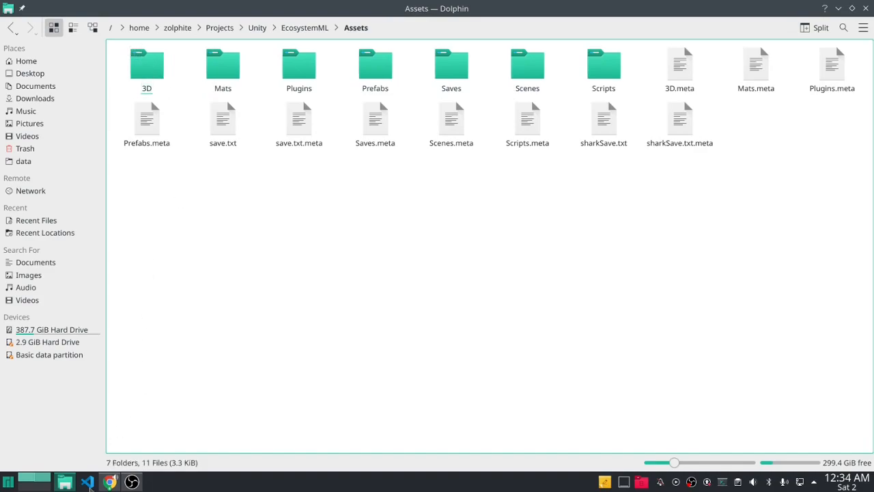
# - Switch to Visual Studio Code and view the Unity project folders available for opening, without choosing one
pyautogui.click(88, 481)
pyautogui.click(9, 23)
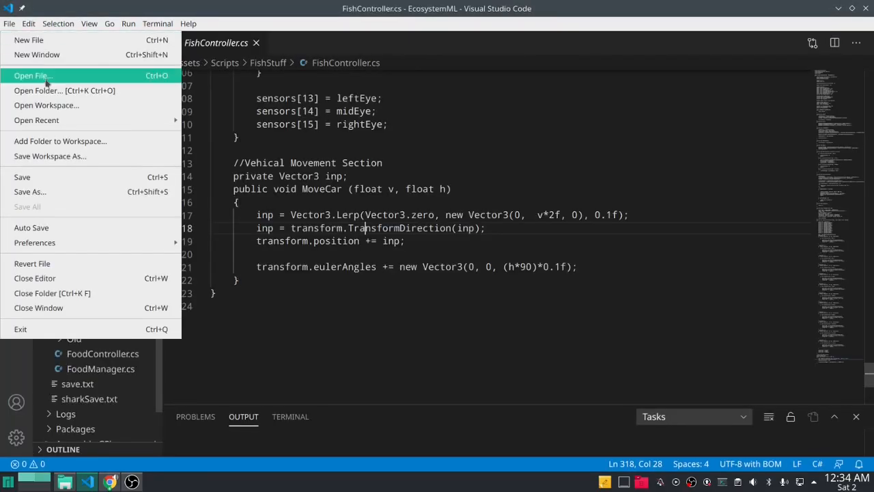
pyautogui.click(51, 91)
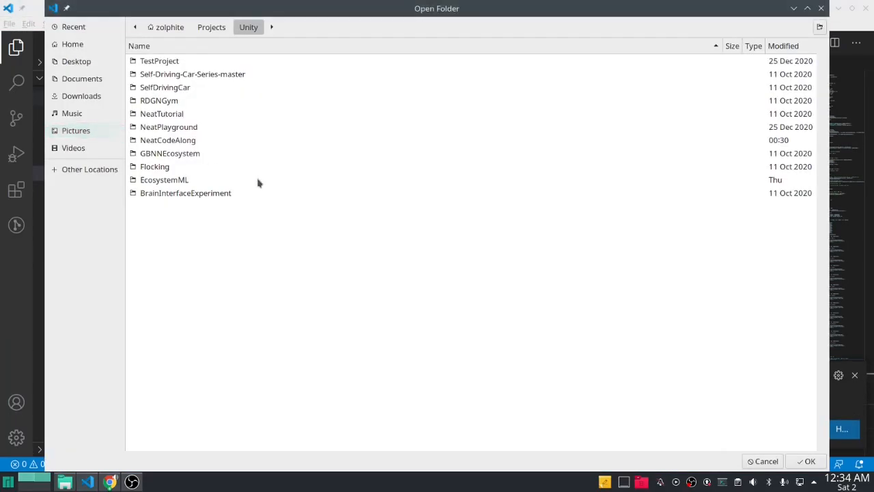
pyautogui.click(822, 8)
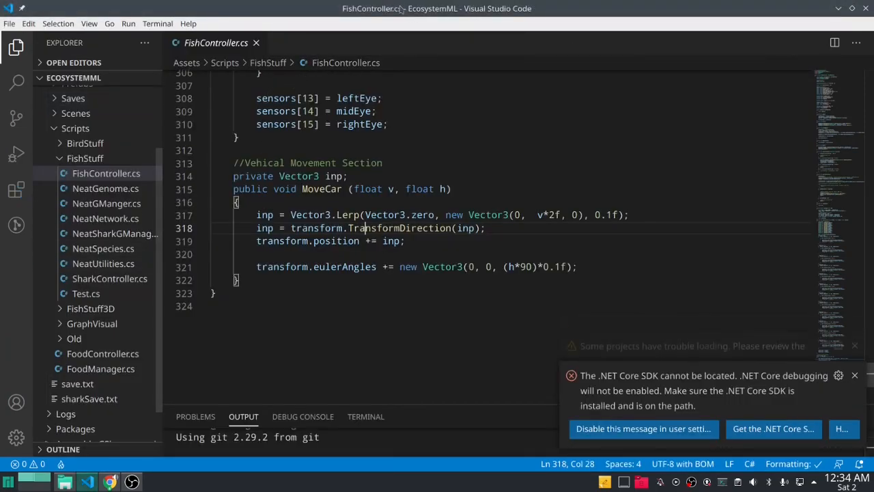
# - Dismiss the project-loading and .NET Core SDK notifications in the code editor
pyautogui.doubleClick(457, 11)
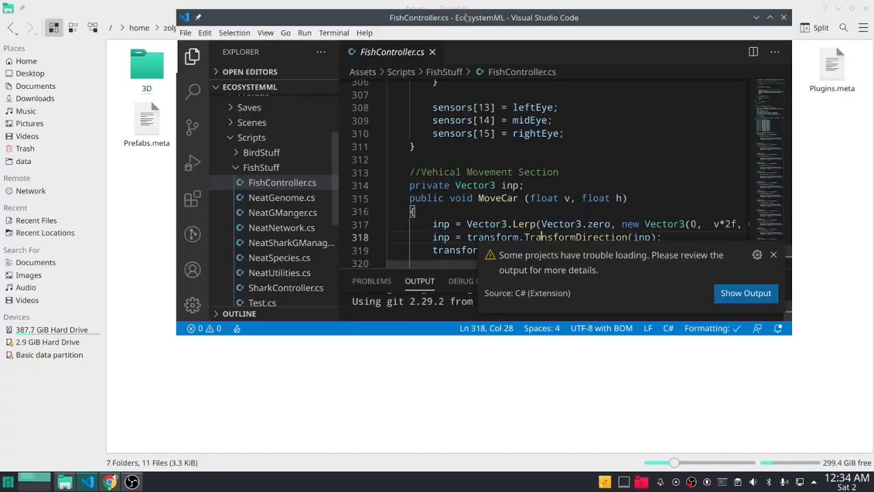
pyautogui.doubleClick(469, 20)
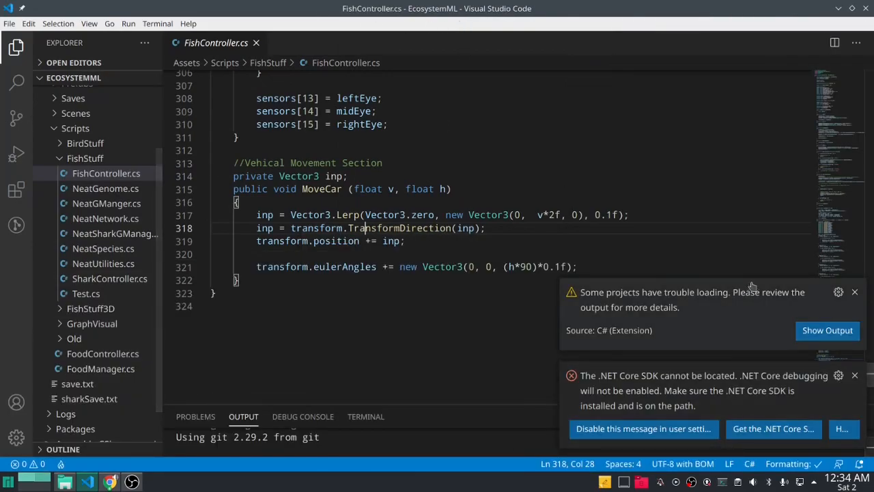
pyautogui.click(853, 292)
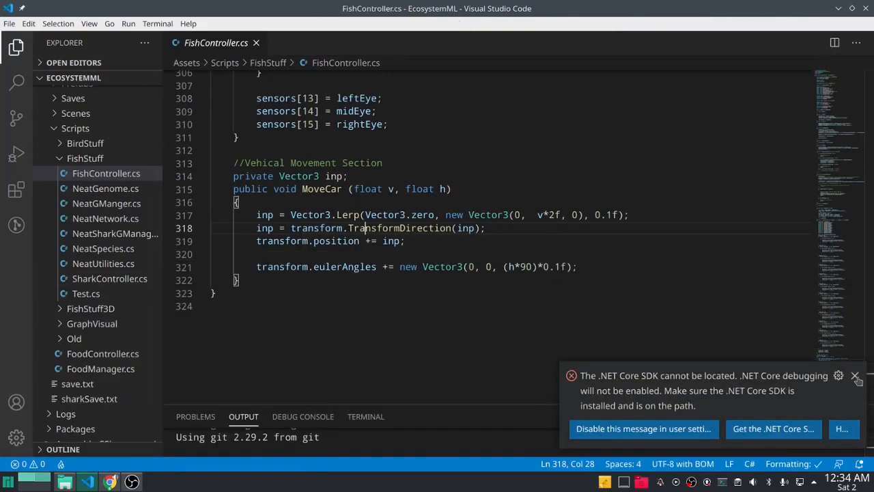
pyautogui.click(854, 375)
# - Clear the screen by moving the code editor window to the adjacent monitor and closing the file manager
pyautogui.doubleClick(513, 27)
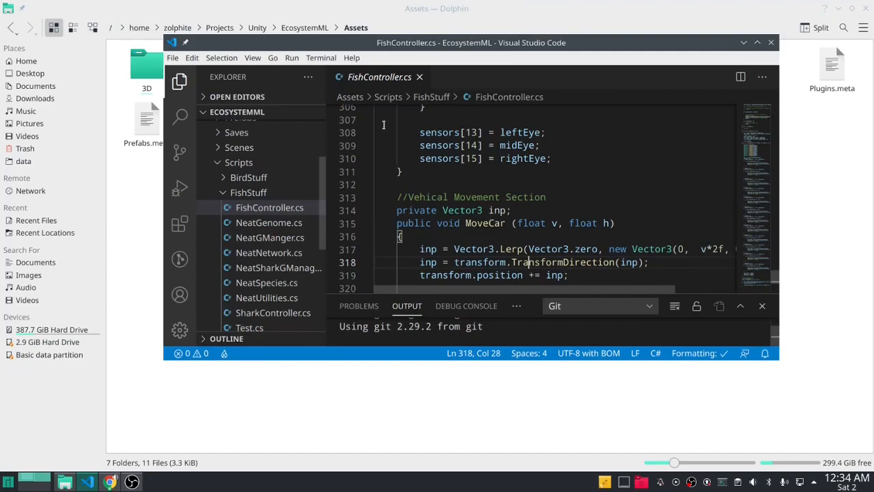
pyautogui.moveTo(578, 47); pyautogui.dragTo(873, 71)
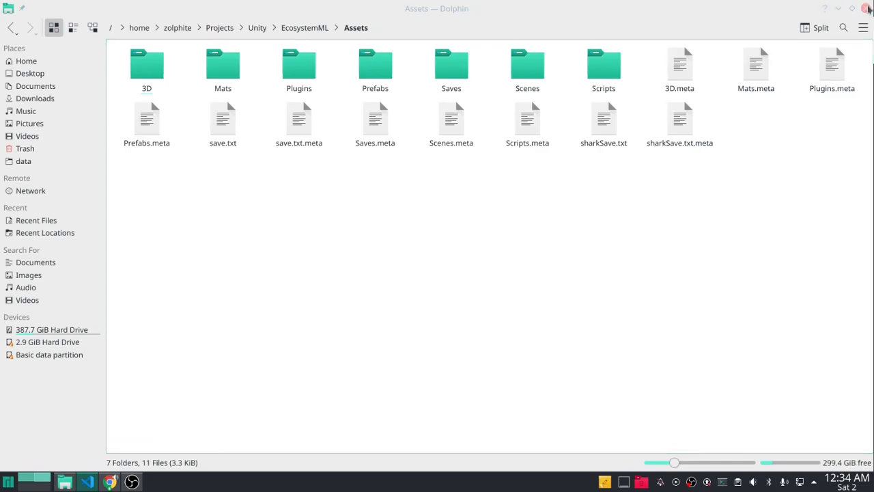
pyautogui.click(866, 8)
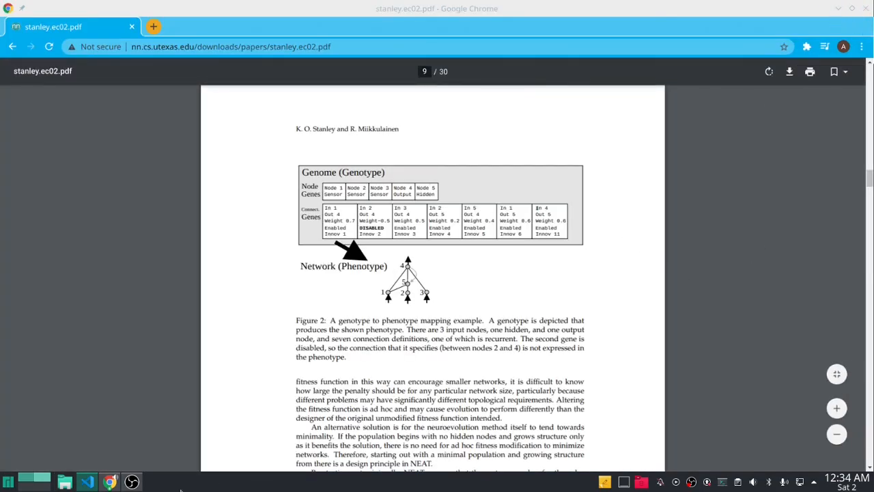
# - Launch Unity Hub and start a new project located in the Projects/Unity/NeatCodeAlong folder
pyautogui.click(8, 482)
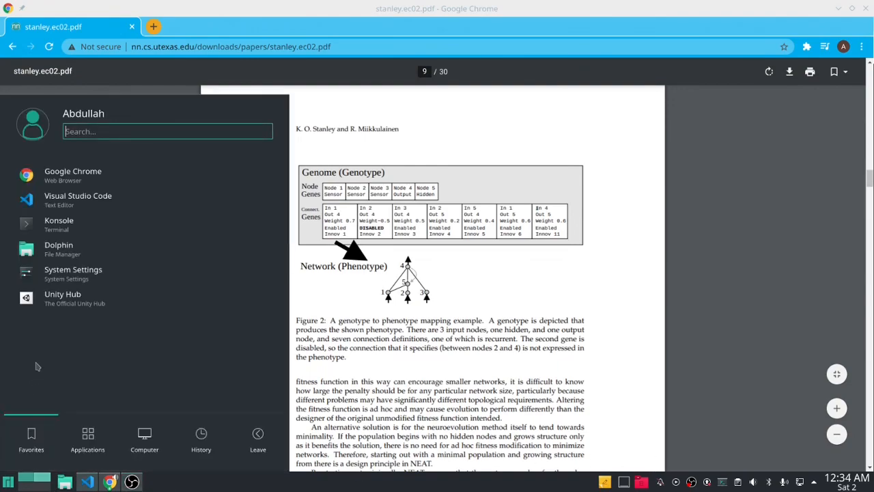
pyautogui.click(71, 306)
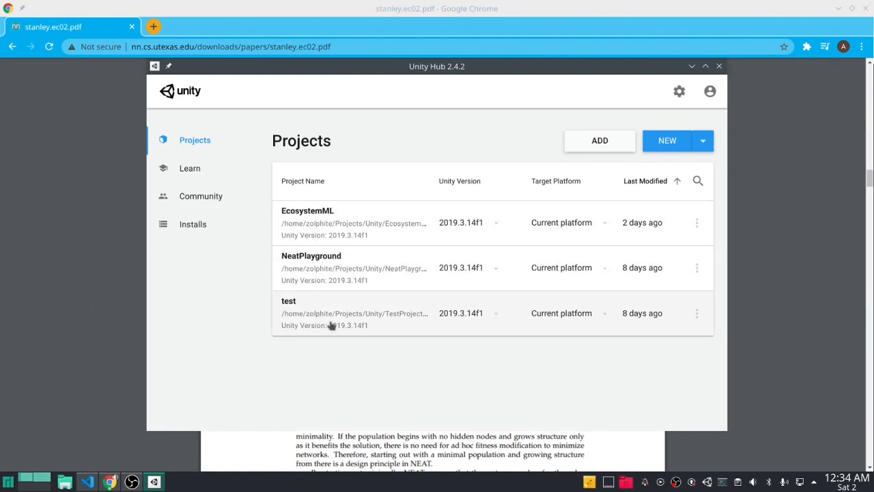
pyautogui.click(656, 145)
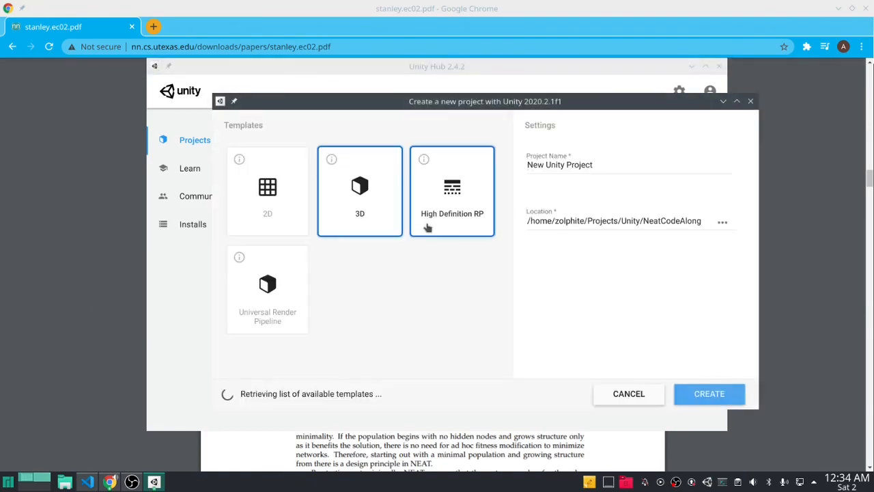
pyautogui.click(727, 225)
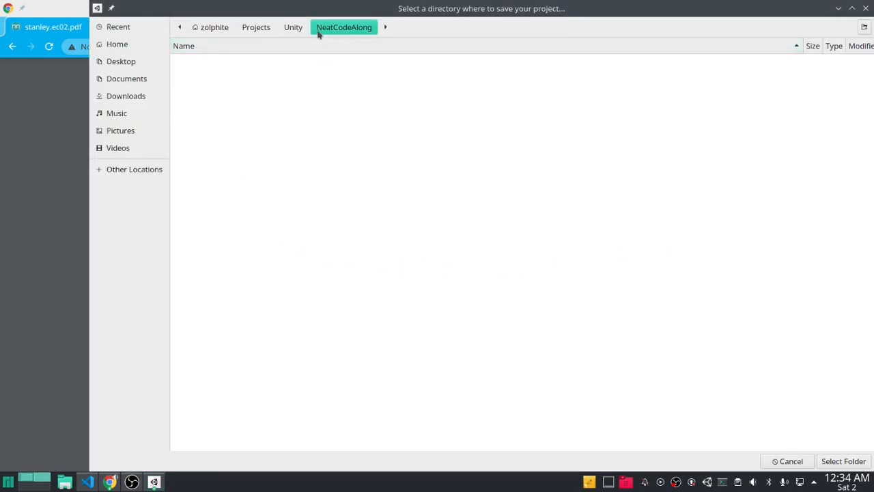
pyautogui.click(844, 461)
# - Name the project NeatProject, choose the 3D template and create it
pyautogui.tripleClick(619, 164)
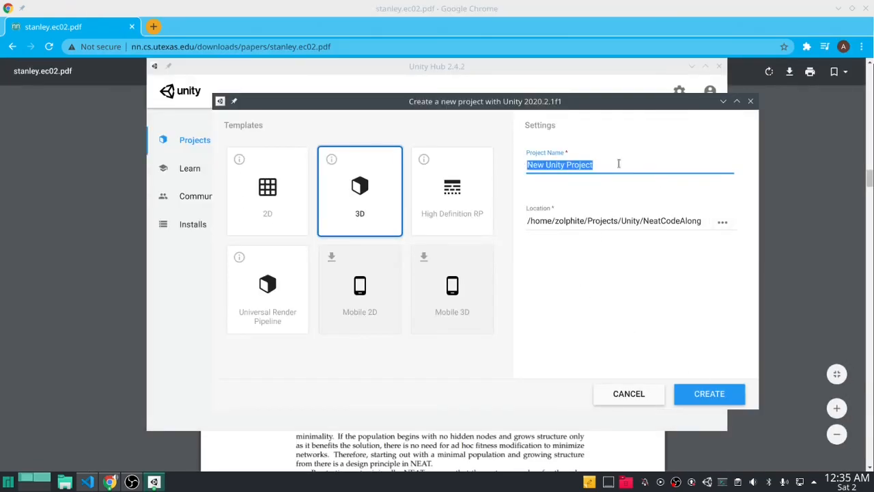
pyautogui.write('Neat')
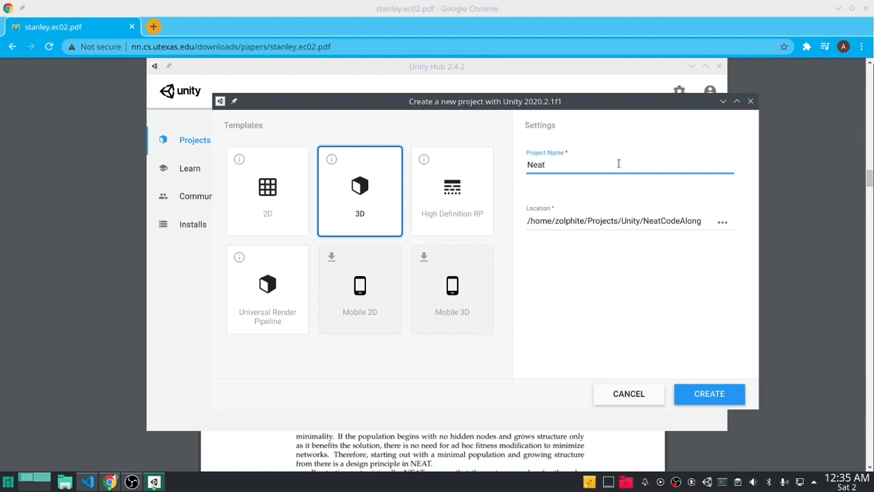
pyautogui.write('Project')
pyautogui.click(337, 216)
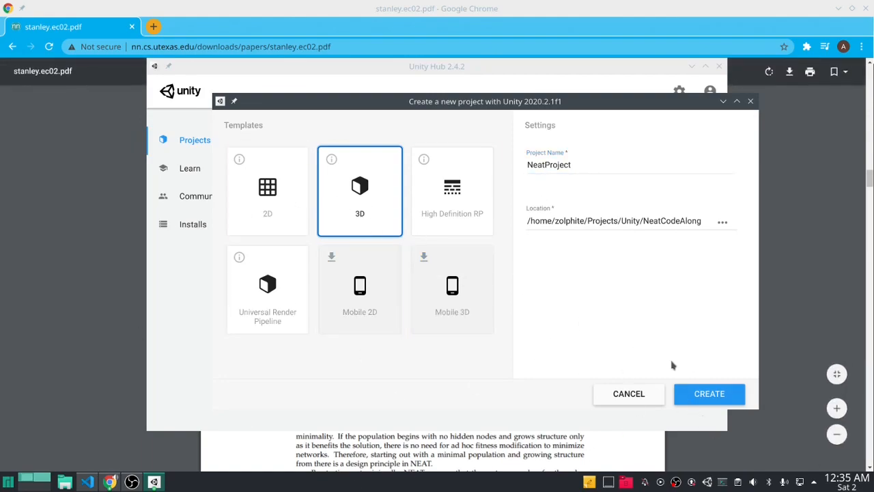
pyautogui.click(709, 392)
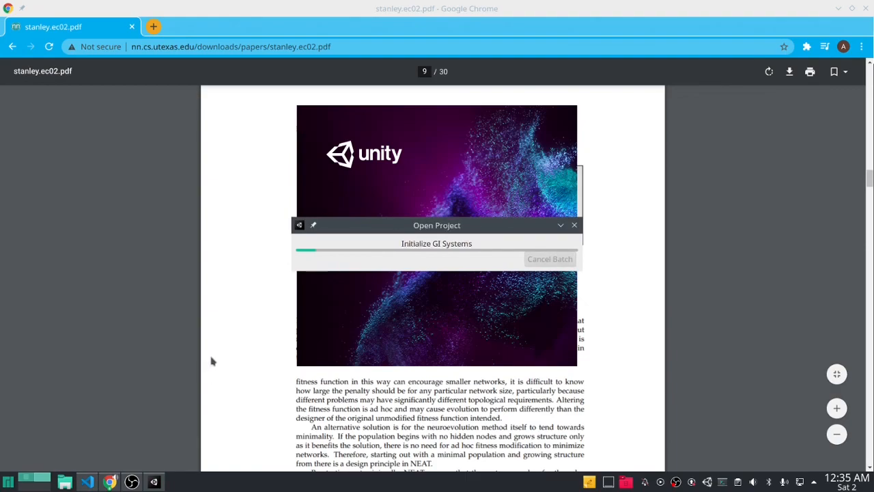
# - Review the genome diagram in Figure 2 of the NEAT paper while the Unity project loads
pyautogui.scroll(-5, 235, 380)
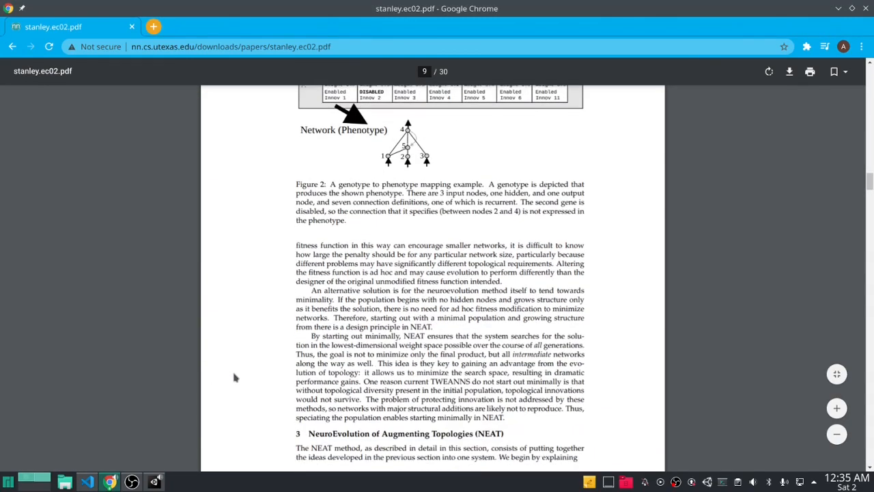
pyautogui.scroll(5, 234, 380)
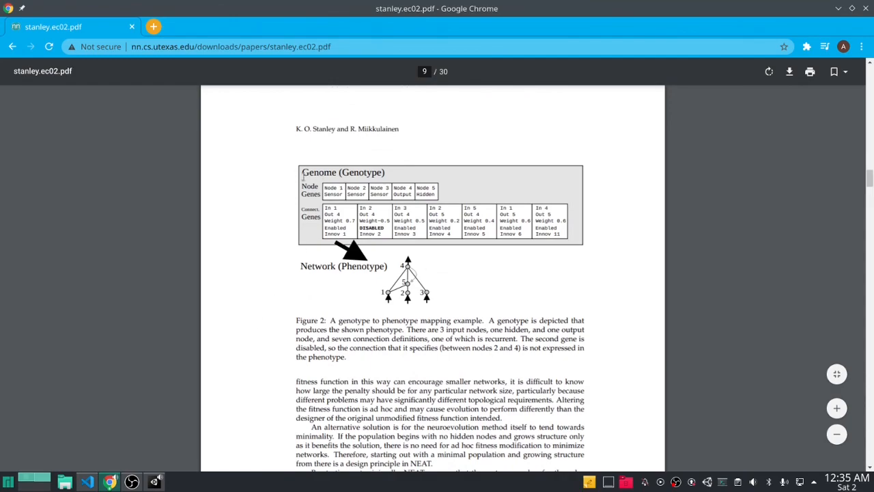
pyautogui.moveTo(309, 169); pyautogui.dragTo(456, 214)
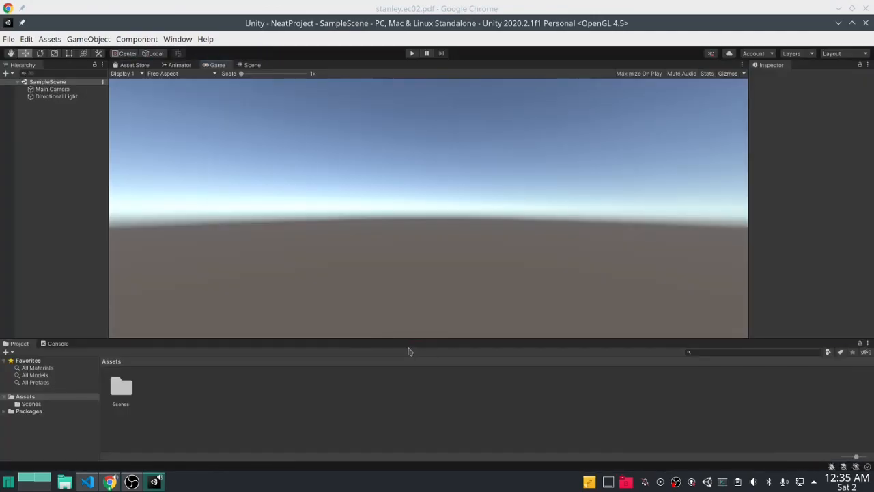
# - Switch to the NEAT paper in Chrome and examine the connection genes in the Figure 2 genome diagram
pyautogui.click(110, 482)
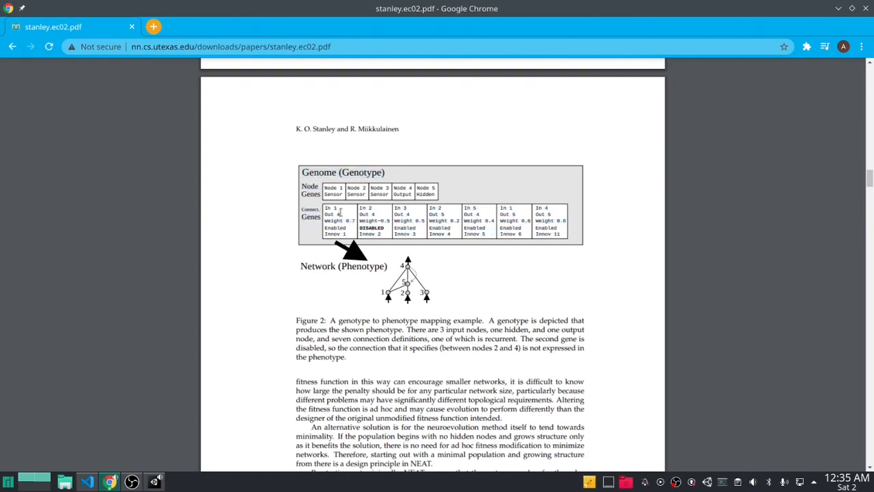
pyautogui.moveTo(346, 231); pyautogui.dragTo(332, 211)
pyautogui.click(375, 244)
pyautogui.moveTo(327, 209); pyautogui.dragTo(350, 214)
pyautogui.moveTo(350, 213)
pyautogui.mouseDown()
pyautogui.moveTo(358, 210)
pyautogui.moveTo(342, 207)
pyautogui.mouseUp()
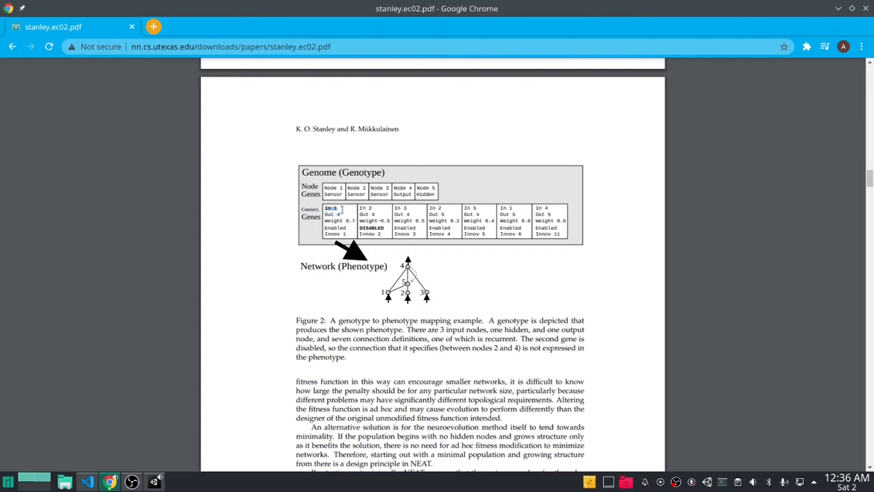
pyautogui.click(343, 209)
# - Read on to Section 3 of the paper and examine the two structural mutations in Figure 3
pyautogui.scroll(-3, 367, 231)
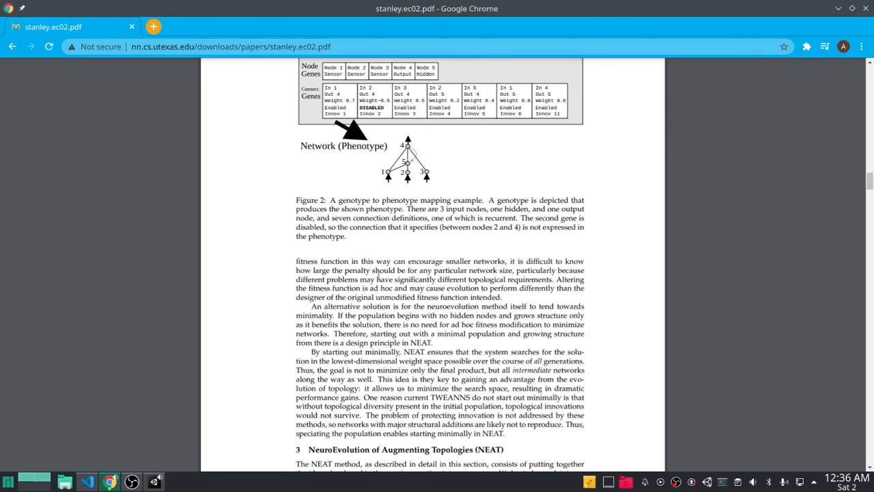
pyautogui.scroll(-5, 377, 275)
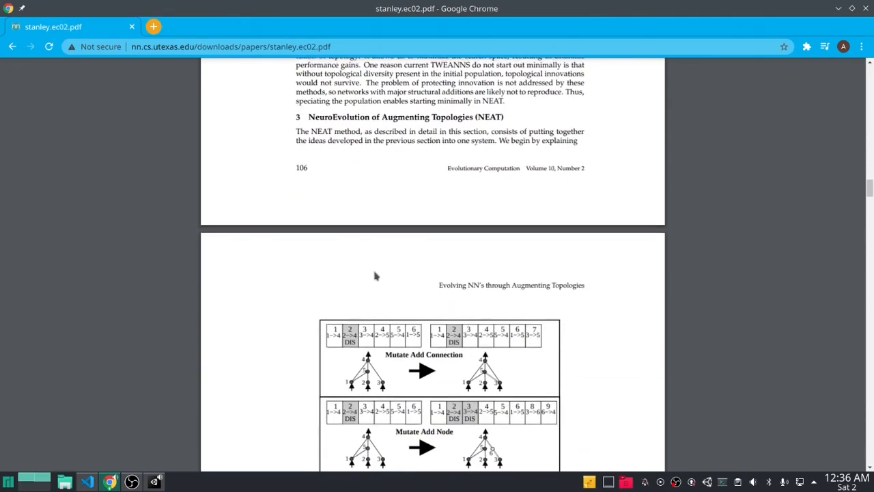
pyautogui.scroll(-3, 376, 273)
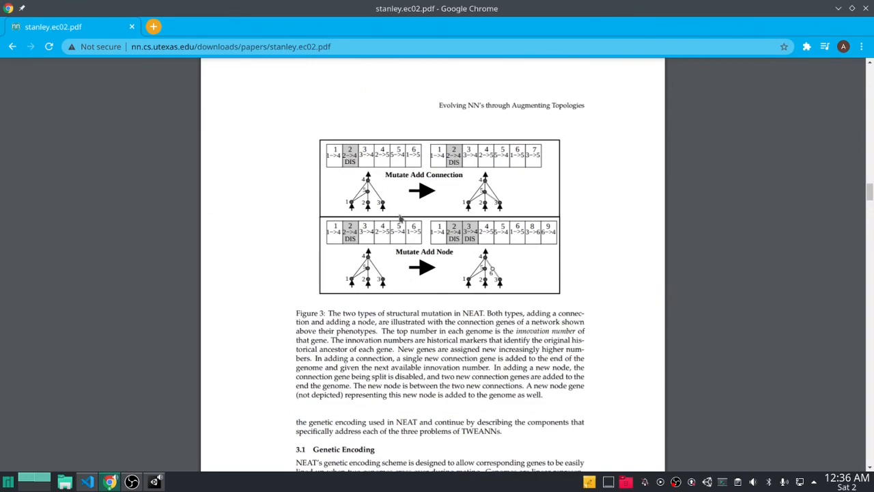
pyautogui.scroll(3, 397, 254)
pyautogui.moveTo(309, 117); pyautogui.dragTo(522, 135)
pyautogui.scroll(-2, 550, 263)
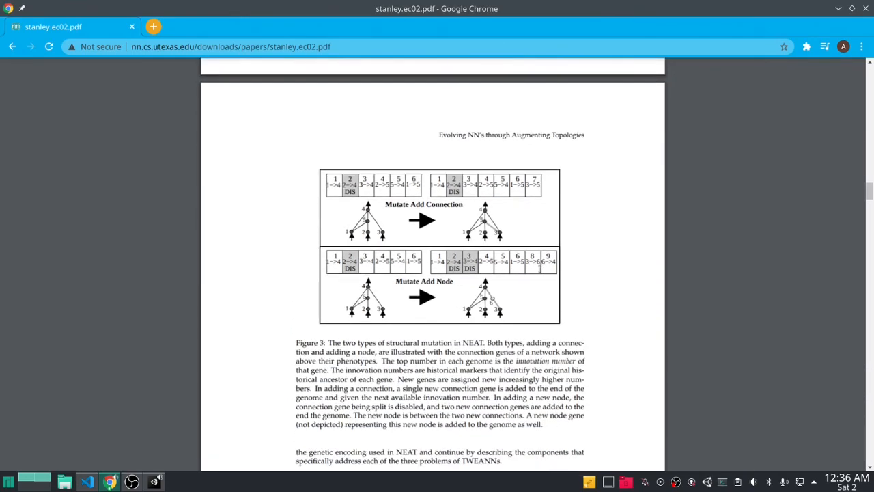
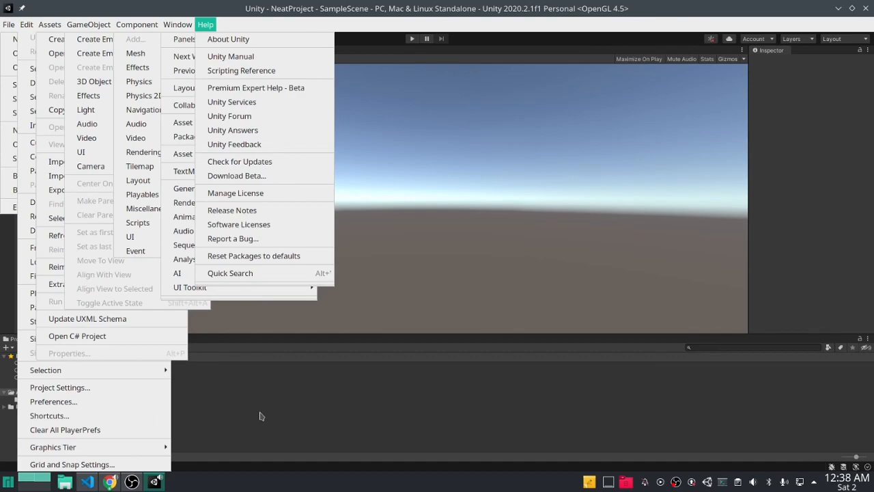
# - Inspect the Main Camera and Directional Light objects of the sample scene in Unity
pyautogui.click(258, 409)
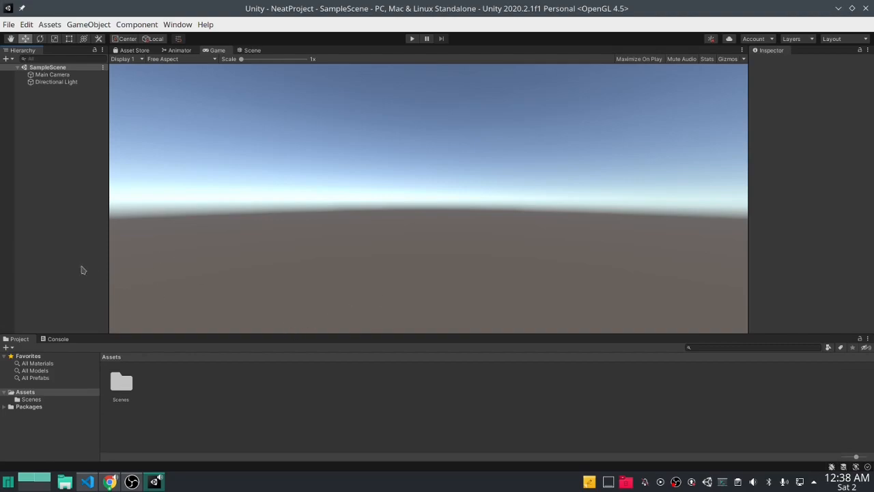
pyautogui.click(50, 76)
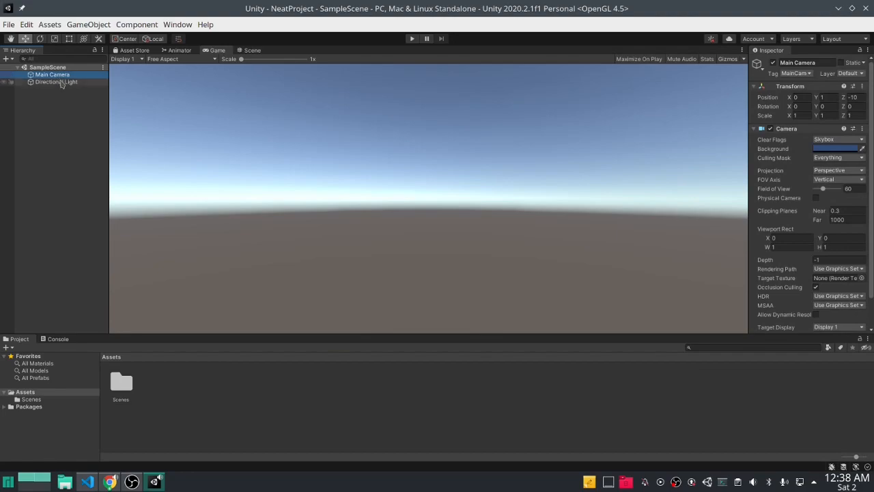
pyautogui.click(61, 83)
pyautogui.rightClick(62, 87)
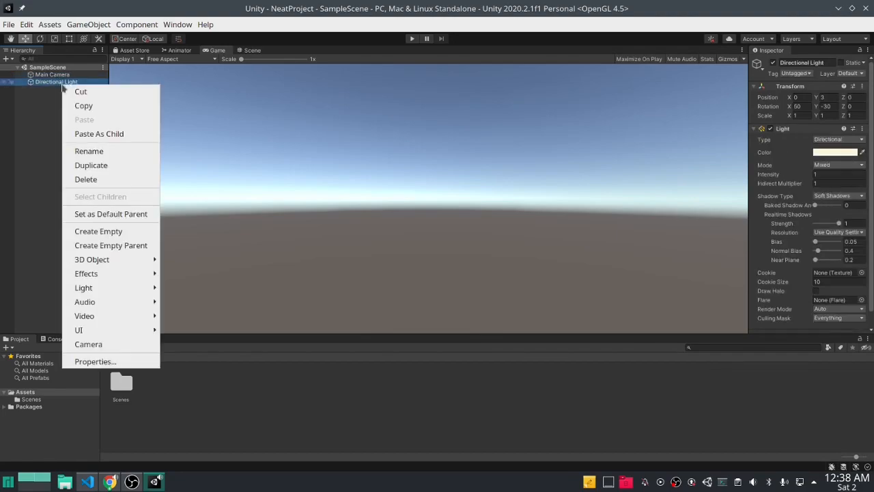
pyautogui.click(35, 99)
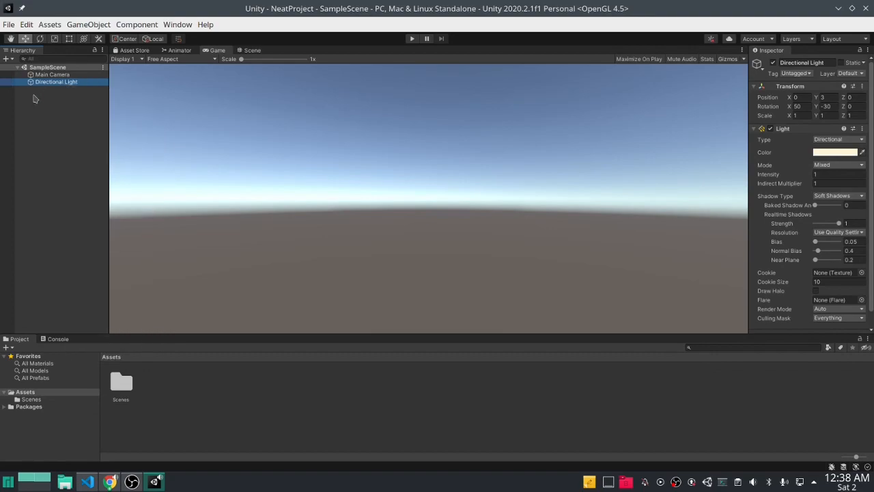
# - Add a 3D sphere named Fish to the scene and reset its transform
pyautogui.rightClick(34, 99)
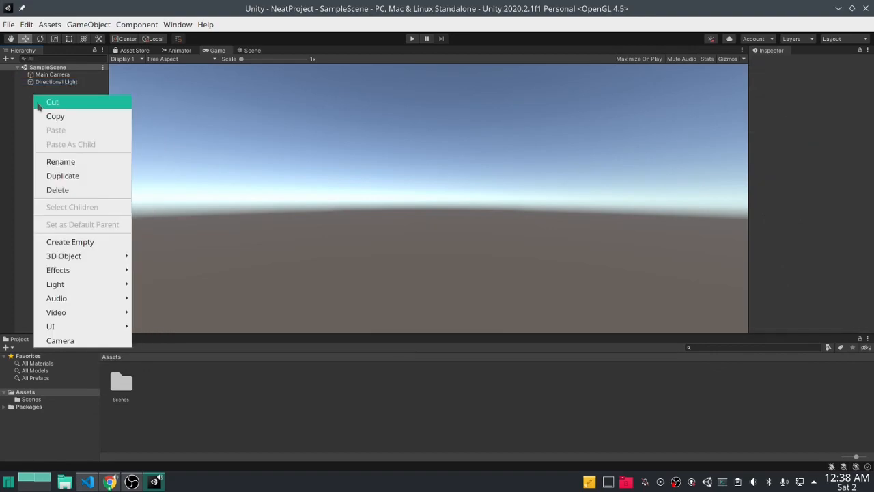
pyautogui.click(30, 108)
pyautogui.rightClick(41, 100)
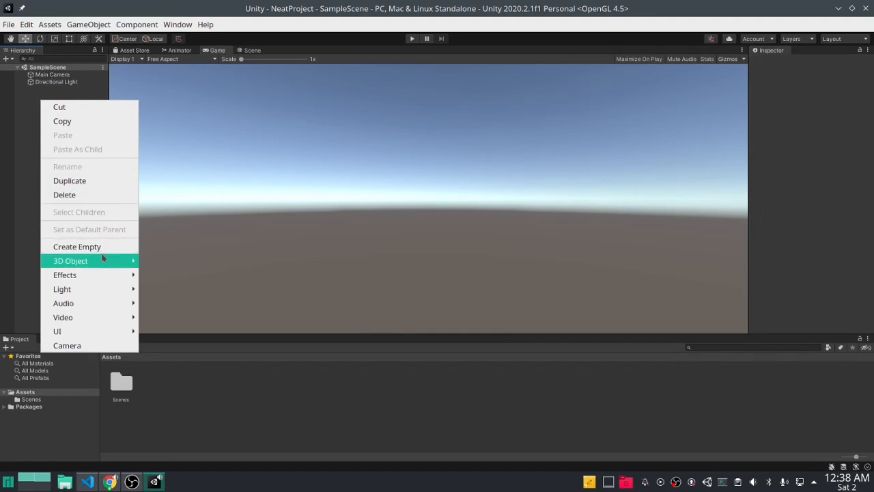
pyautogui.moveTo(120, 261)
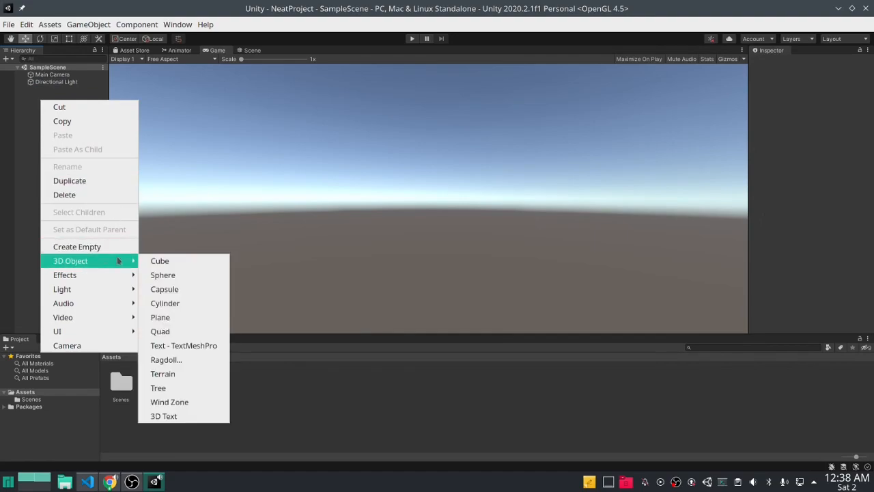
pyautogui.click(197, 274)
pyautogui.write('F')
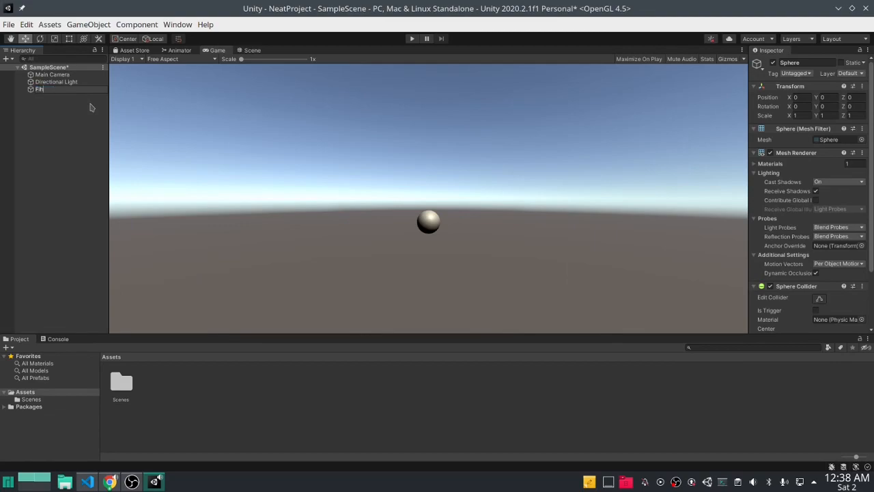
pyautogui.write('ish')
pyautogui.press('Return')
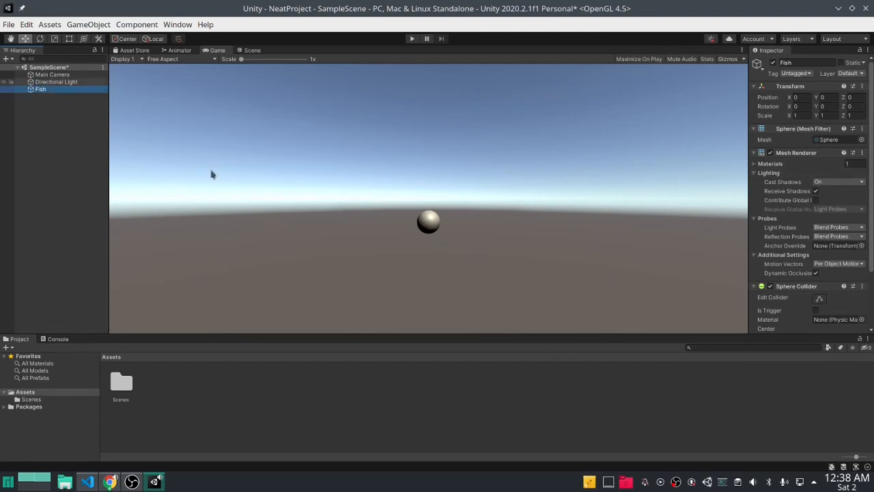
pyautogui.rightClick(808, 89)
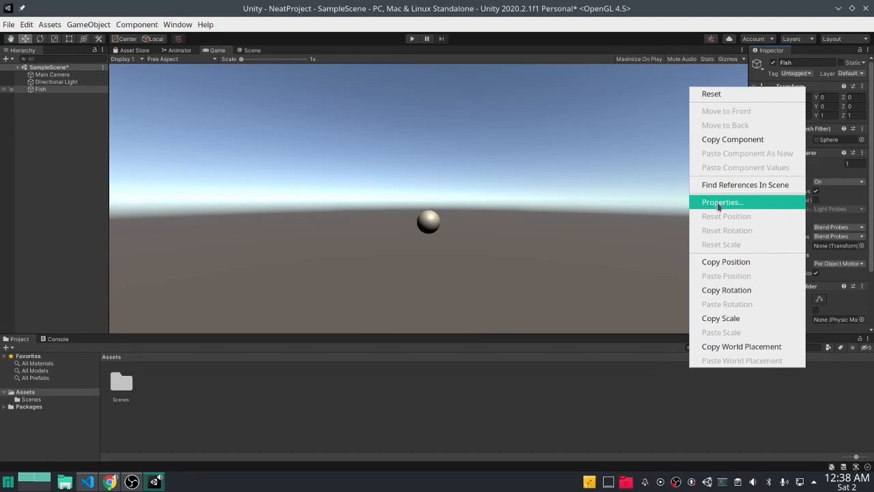
pyautogui.click(734, 93)
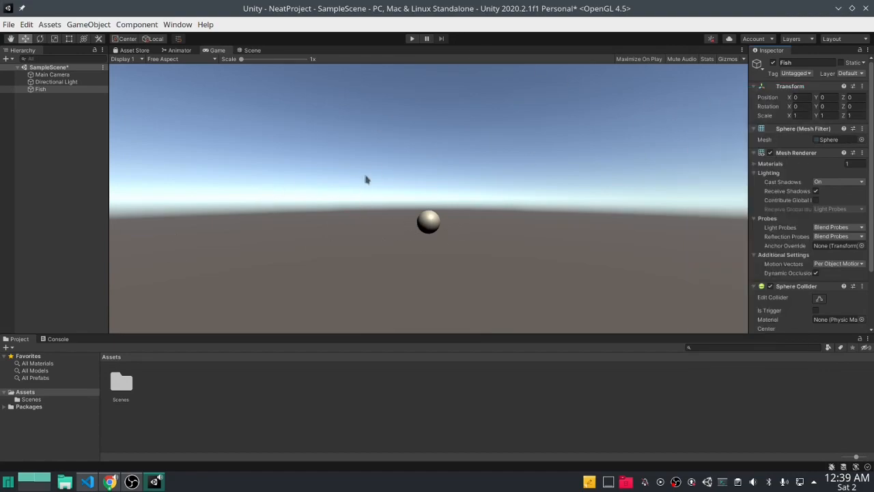
# - Add a 3D cube at the root of the scene and name it Background
pyautogui.click(57, 135)
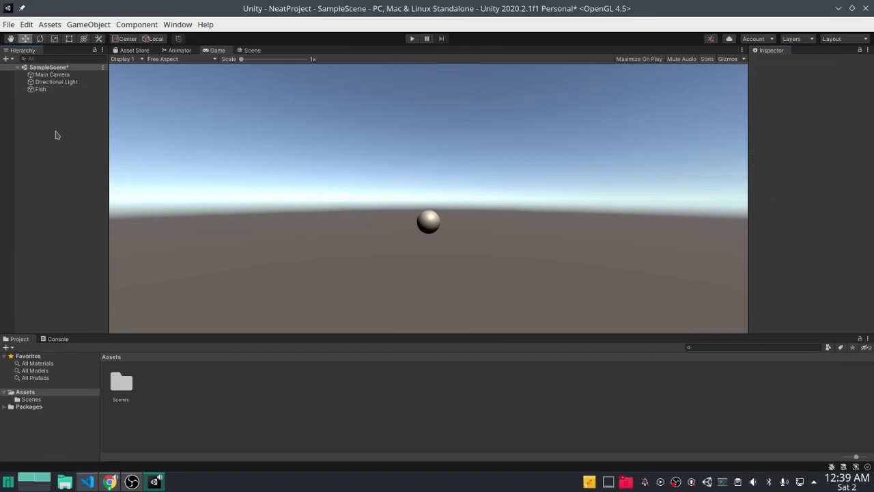
pyautogui.rightClick(54, 131)
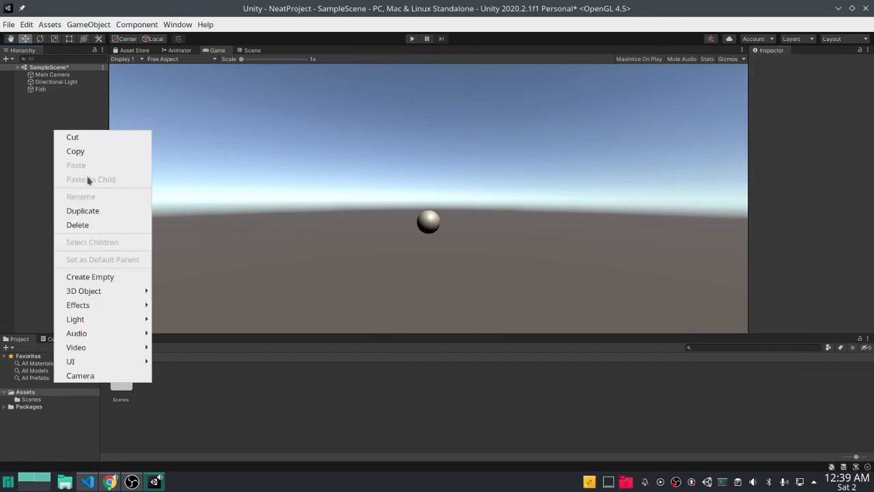
pyautogui.moveTo(100, 294)
pyautogui.click(191, 292)
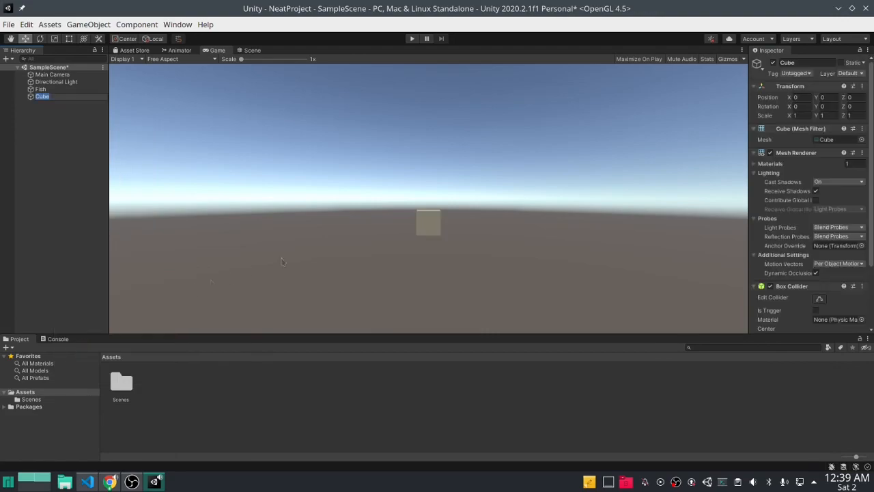
pyautogui.click(797, 62)
pyautogui.write('Background')
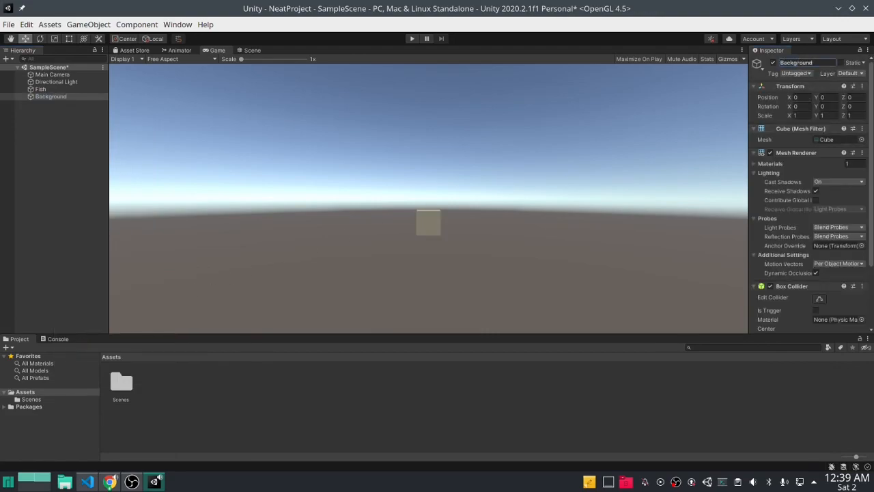
pyautogui.press('Tab')
# - Switch to the Scene view and set the Background cube's Z position to 20, behind the Fish as seen from the camera
pyautogui.click(858, 97)
pyautogui.click(52, 75)
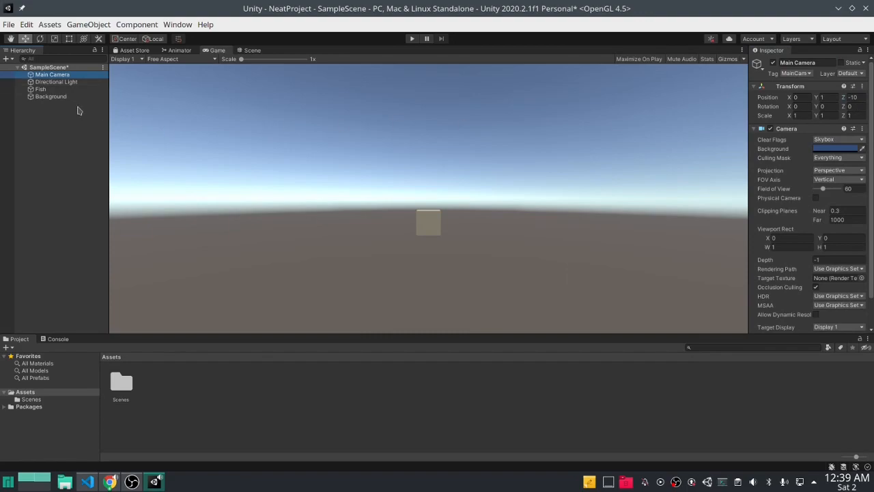
pyautogui.click(252, 52)
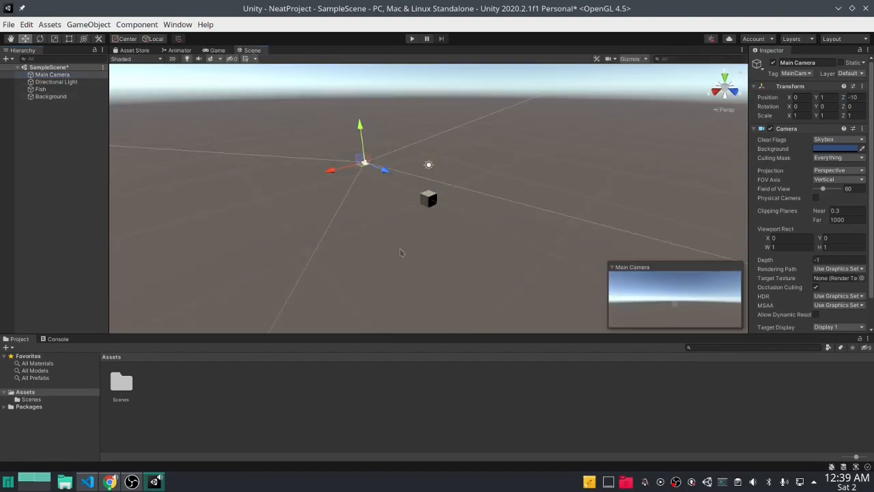
pyautogui.moveTo(387, 220); pyautogui.dragTo(502, 246, button='right')
pyautogui.press('s')
pyautogui.press('a')
pyautogui.press('a')
pyautogui.moveTo(388, 194); pyautogui.dragTo(416, 205, button='right')
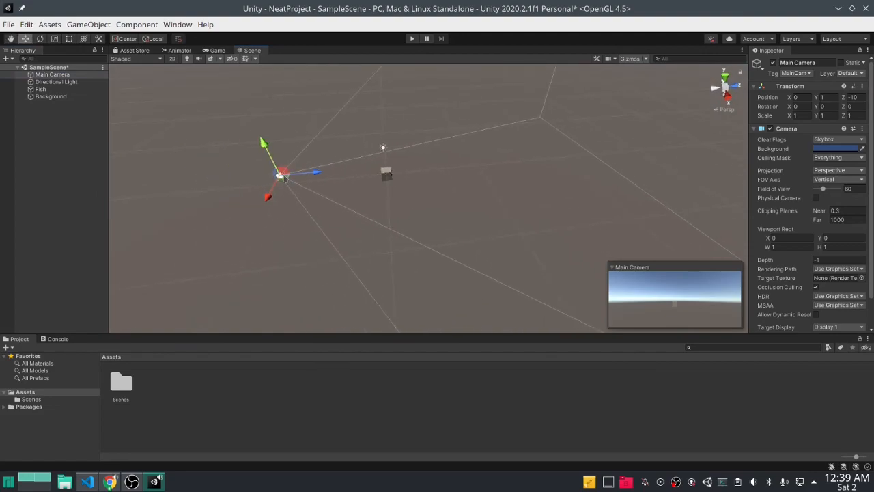
pyautogui.click(51, 96)
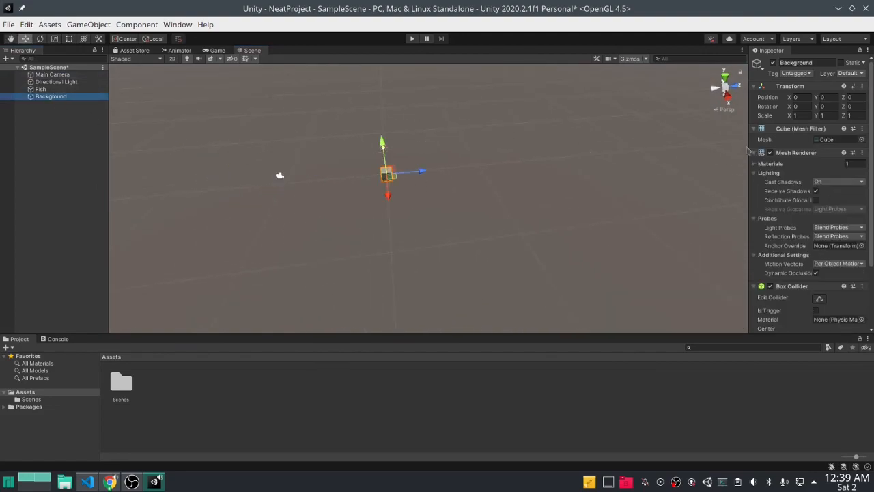
pyautogui.click(852, 97)
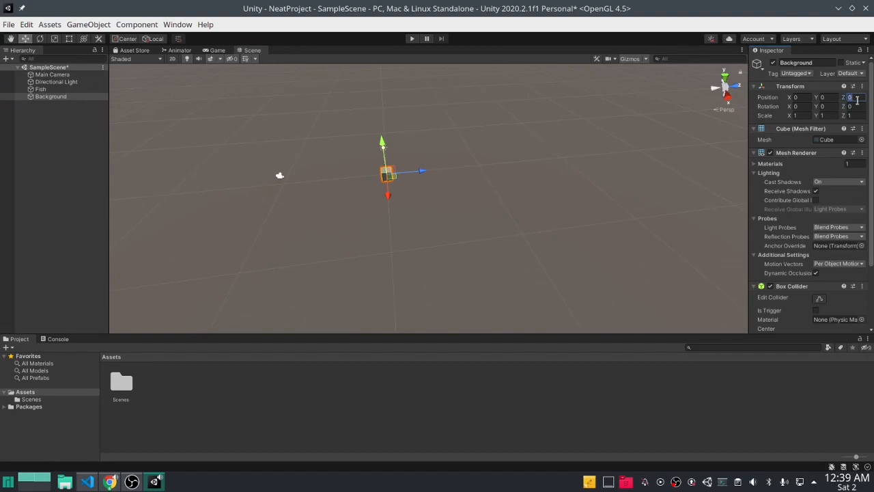
pyautogui.write('20')
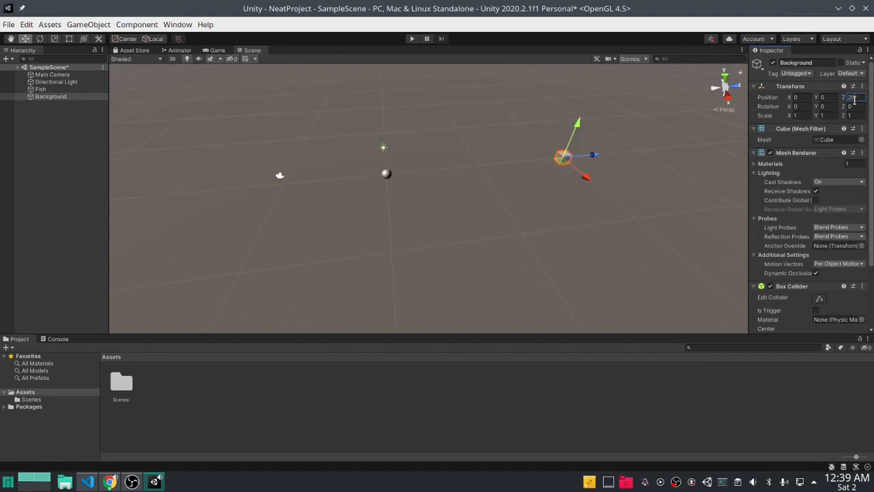
# - Set the Background cube's X and Y scale to 100 to form a large wall
pyautogui.click(826, 107)
pyautogui.click(854, 116)
pyautogui.click(828, 116)
pyautogui.write('100')
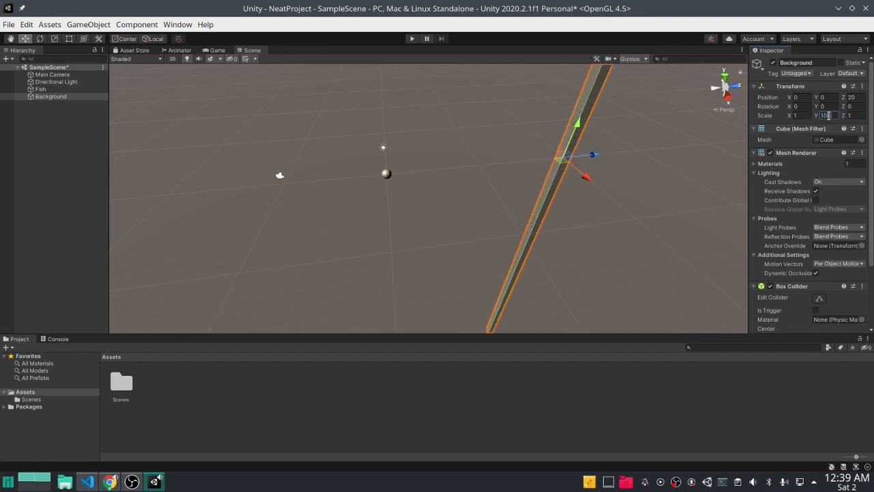
pyautogui.click(798, 117)
pyautogui.write('100')
pyautogui.click(239, 437)
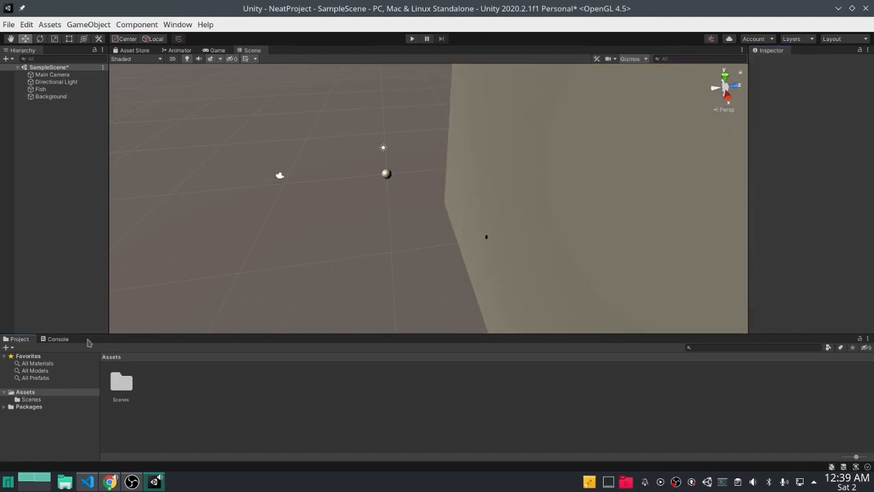
# - Create a folder named Materials inside the project's Assets
pyautogui.rightClick(25, 396)
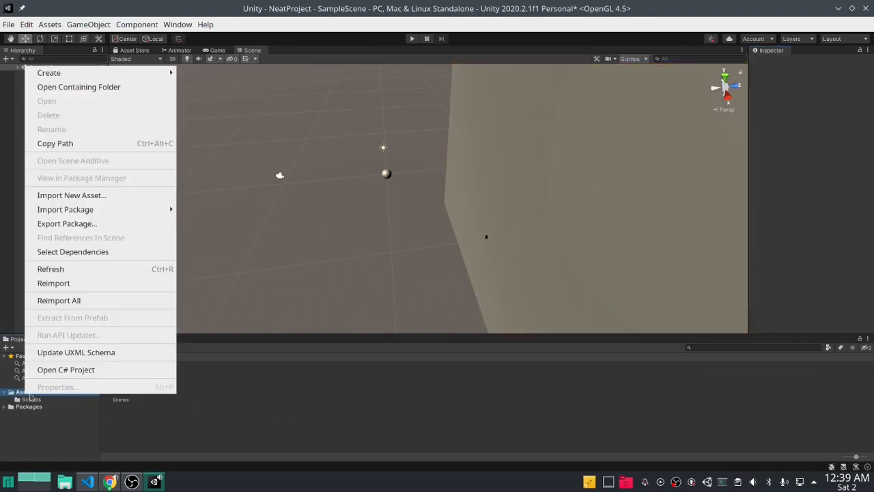
pyautogui.moveTo(108, 76)
pyautogui.moveTo(235, 46)
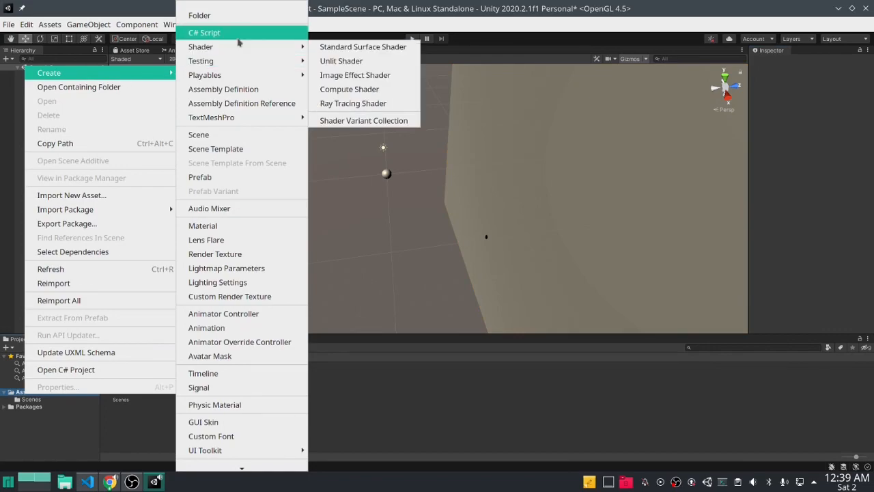
pyautogui.click(199, 15)
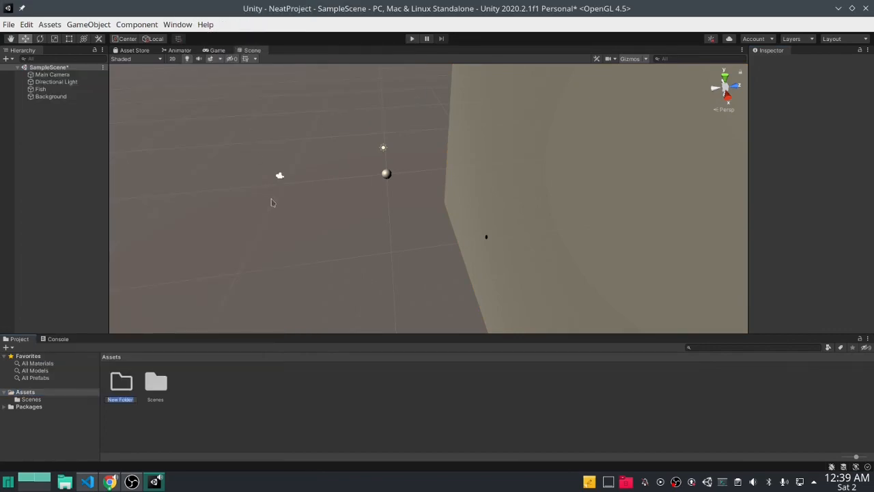
pyautogui.write('Materials')
pyautogui.press('Return')
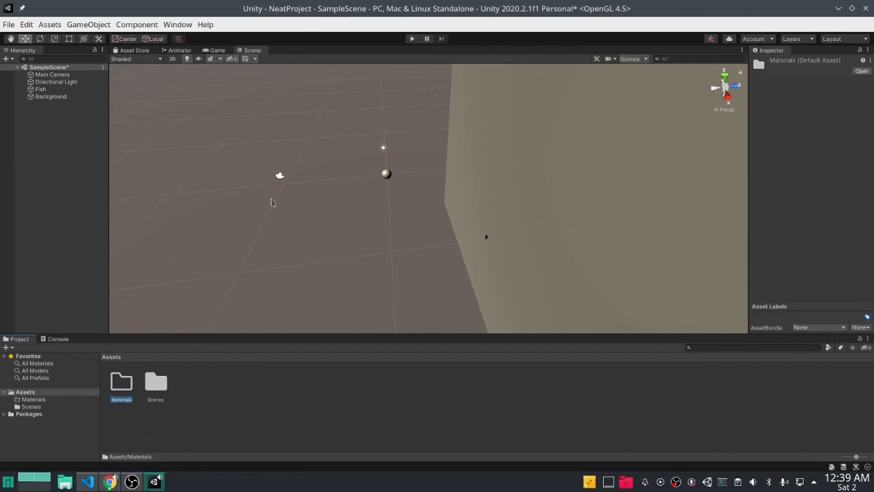
# - Create a new material named Background inside the Materials folder
pyautogui.rightClick(119, 385)
pyautogui.click(118, 388)
pyautogui.rightClick(119, 389)
pyautogui.moveTo(209, 72)
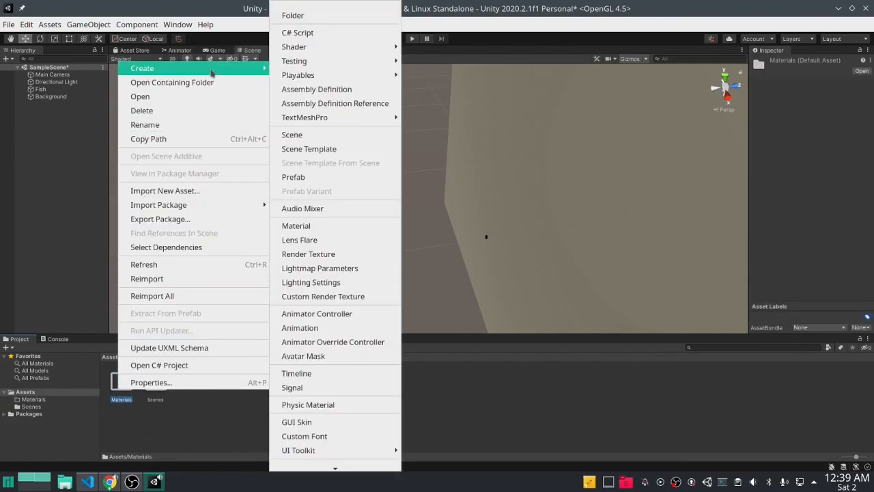
pyautogui.click(327, 227)
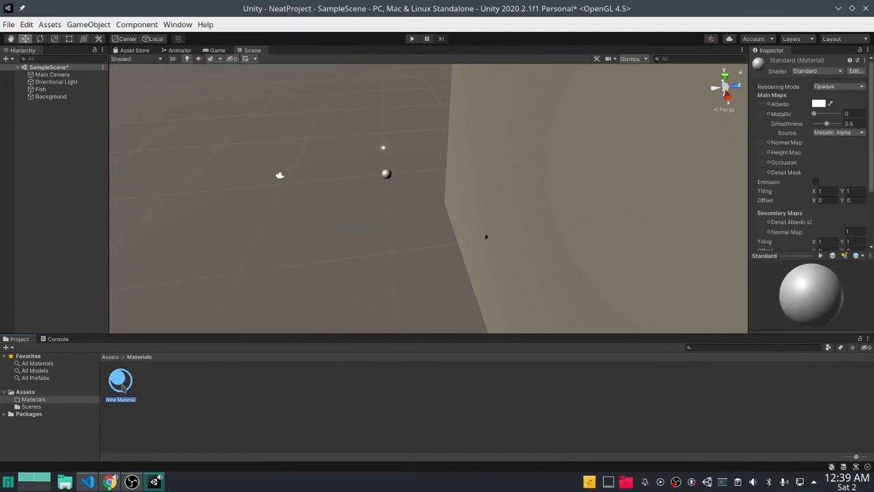
pyautogui.write('Background')
pyautogui.press('Return')
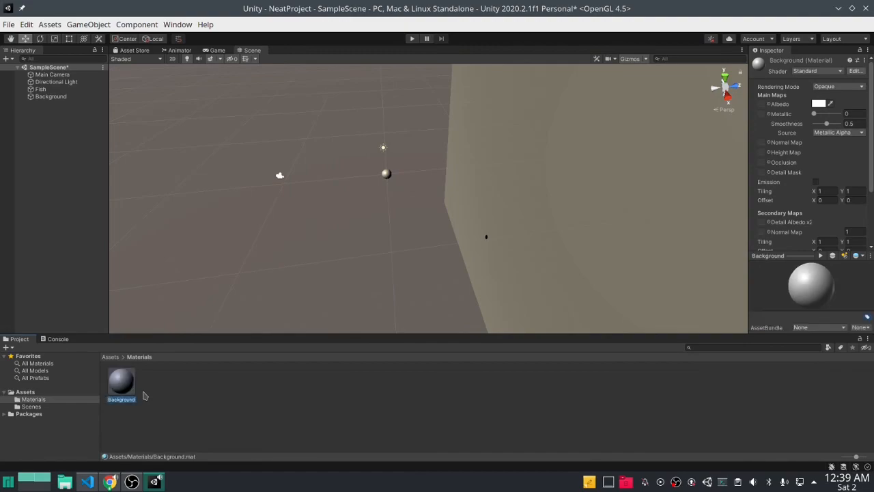
# - Apply the Background material to the Background cube and set its albedo color to black (000000)
pyautogui.moveTo(133, 387); pyautogui.dragTo(51, 97)
pyautogui.scroll(-3, 823, 225)
pyautogui.scroll(3, 824, 224)
pyautogui.click(819, 103)
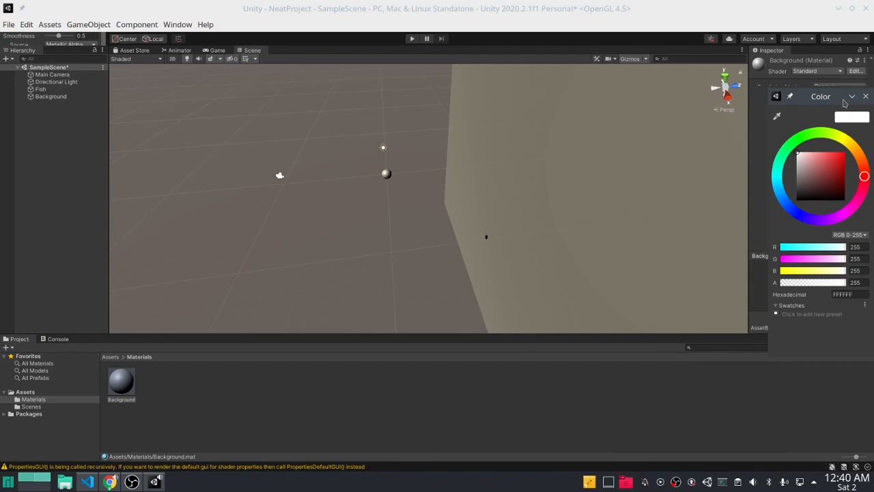
pyautogui.moveTo(825, 171)
pyautogui.mouseDown()
pyautogui.moveTo(824, 194)
pyautogui.moveTo(797, 200)
pyautogui.mouseUp()
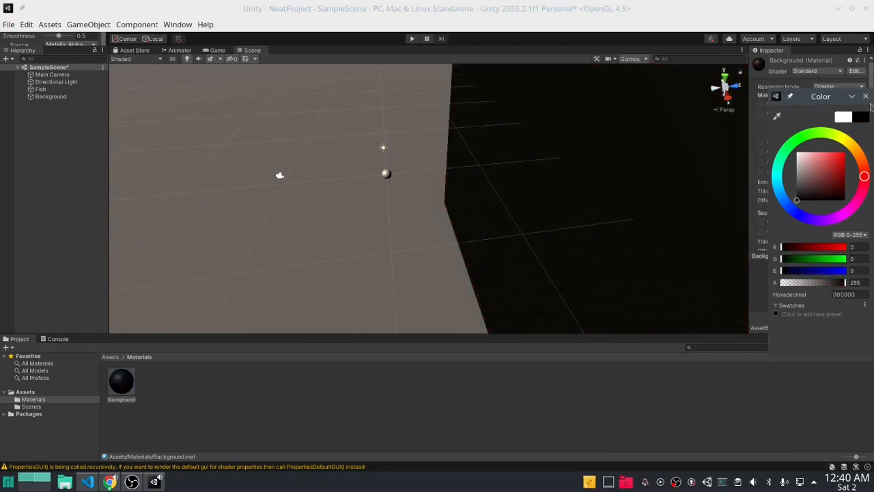
pyautogui.click(865, 96)
# - Show the scene in the Game view and make the view slightly taller by shrinking the project browser
pyautogui.click(204, 49)
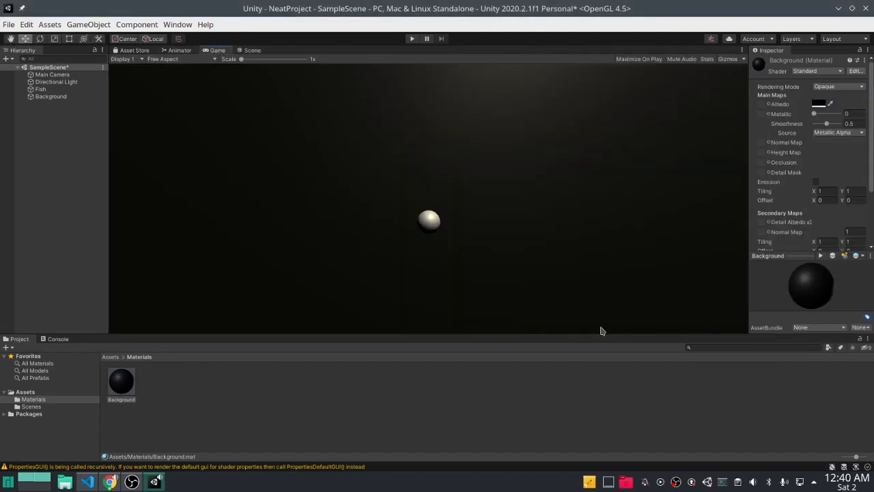
pyautogui.moveTo(597, 334); pyautogui.dragTo(604, 397)
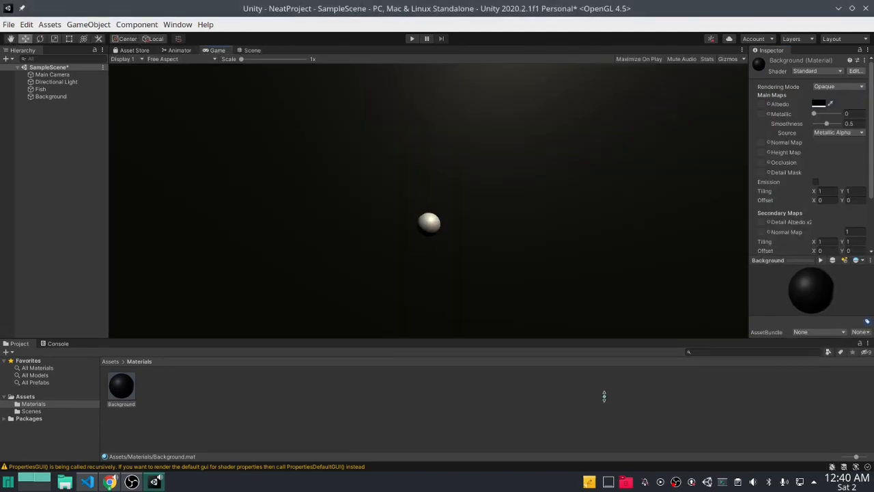
pyautogui.click(252, 51)
pyautogui.click(212, 50)
# - Set the Fish sphere's scale to 0.5 on the X, Y and Z axes
pyautogui.click(79, 92)
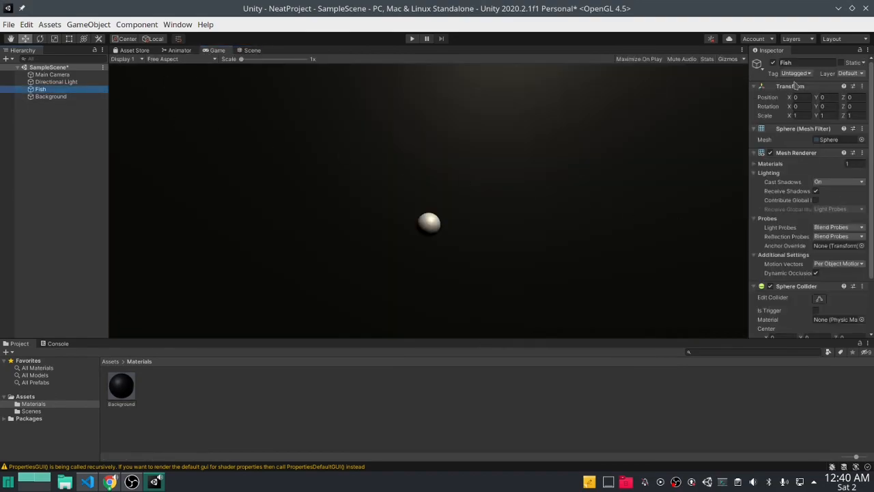
pyautogui.click(806, 116)
pyautogui.write('0')
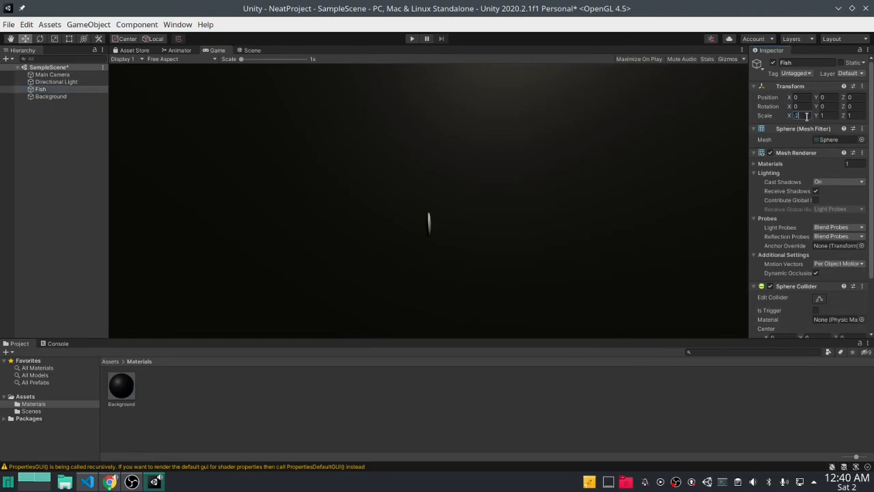
pyautogui.click(826, 115)
pyautogui.write('0.2')
pyautogui.click(807, 115)
pyautogui.write('0.5')
pyautogui.click(827, 116)
pyautogui.write('0.25')
pyautogui.press('BackSpace')
pyautogui.press('BackSpace')
pyautogui.write('5')
pyautogui.click(854, 116)
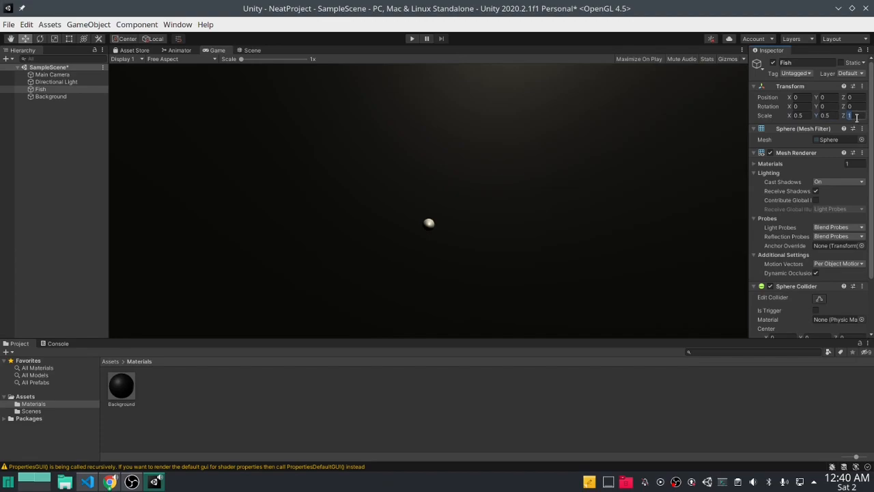
pyautogui.write('0.5')
# - Clear the warnings from the console and return to the project's assets
pyautogui.click(214, 467)
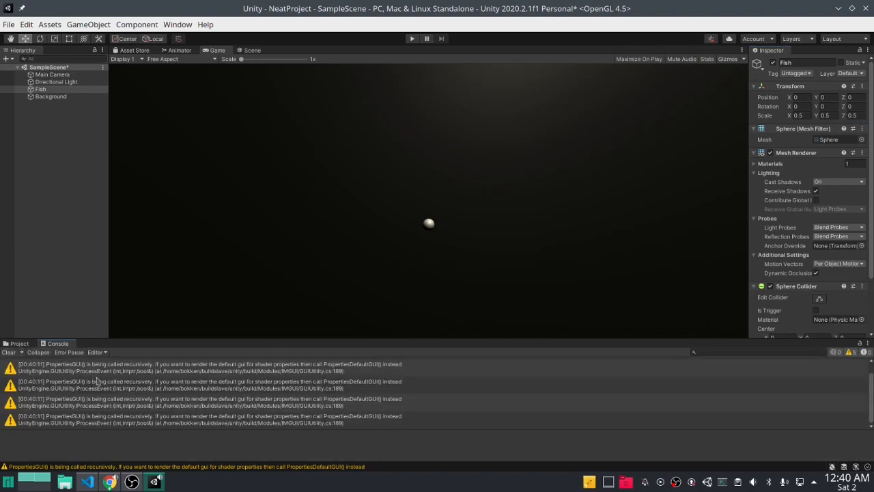
pyautogui.click(9, 352)
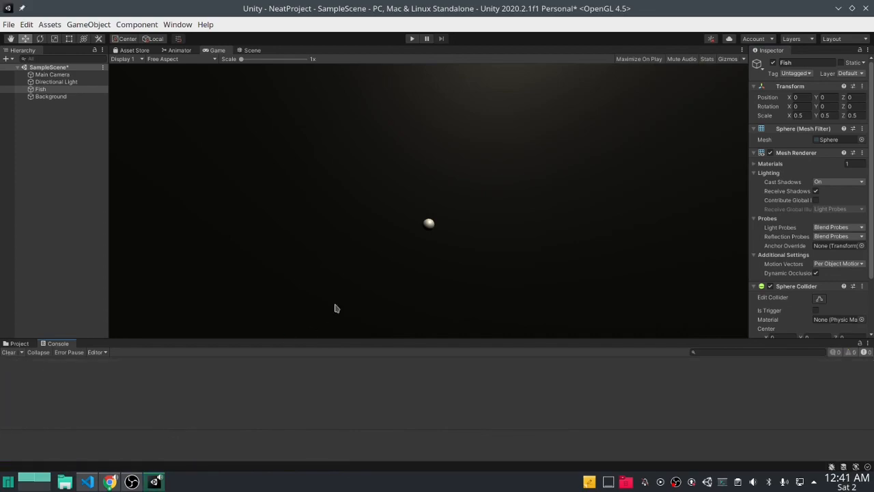
pyautogui.scroll(-3, 823, 266)
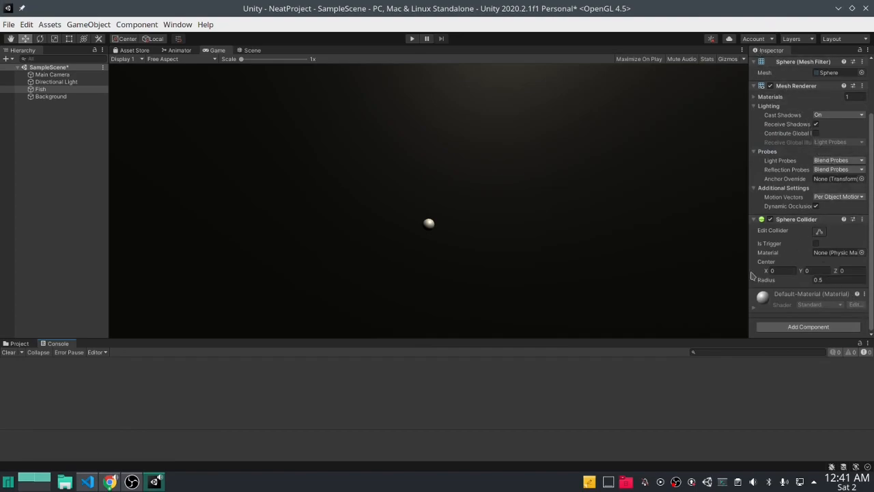
pyautogui.click(12, 343)
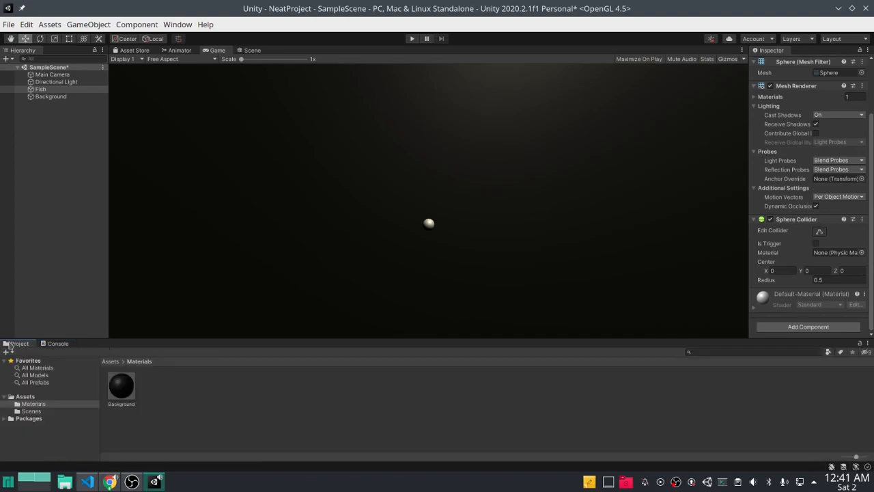
# - Set the Directional Light's shadow type to No Shadows, keeping its type Directional and its mode Mixed
pyautogui.click(56, 82)
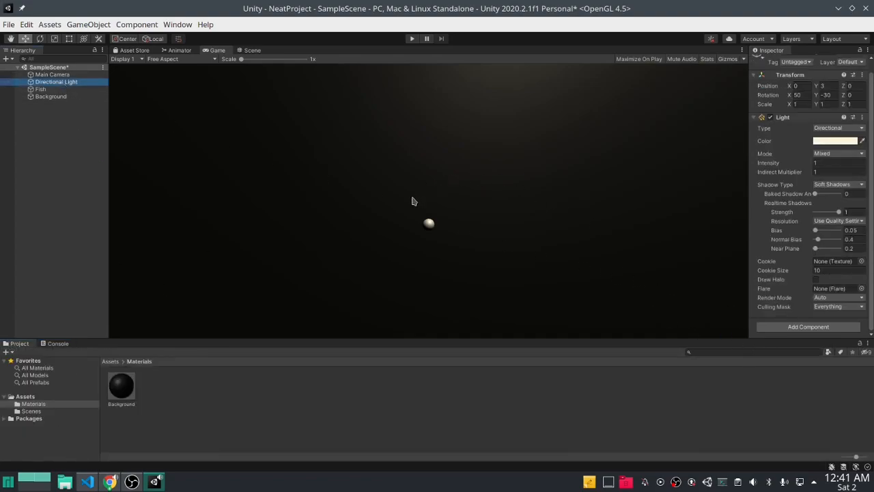
pyautogui.click(843, 128)
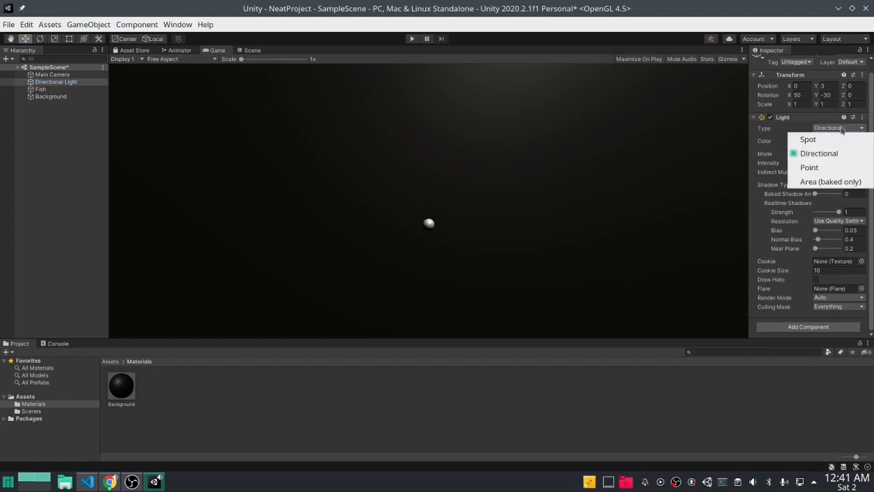
pyautogui.click(842, 129)
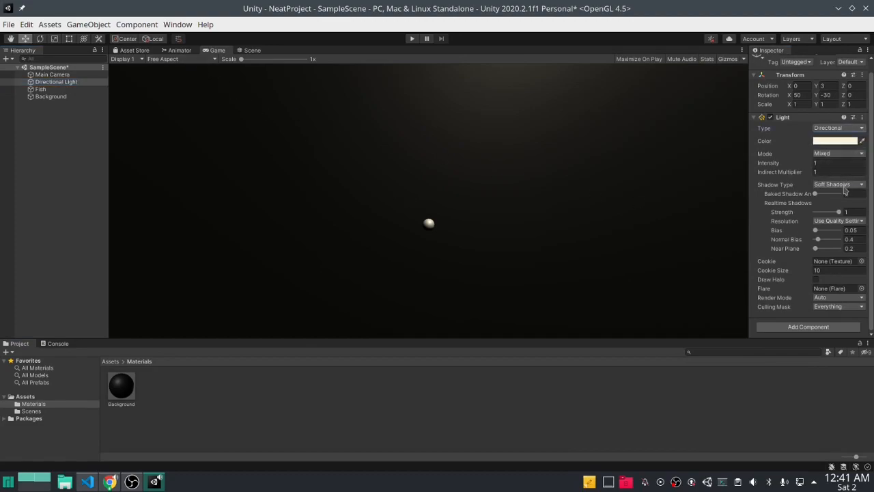
pyautogui.click(847, 184)
pyautogui.click(839, 196)
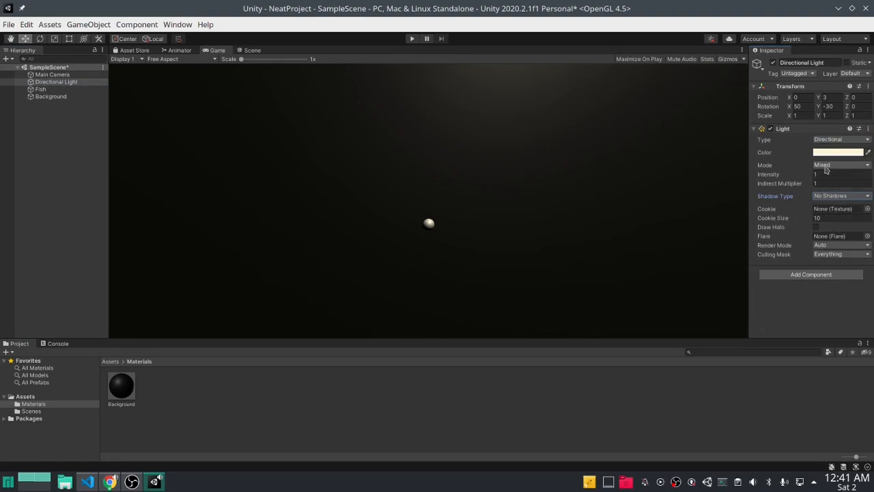
pyautogui.click(825, 166)
pyautogui.click(825, 170)
pyautogui.click(834, 142)
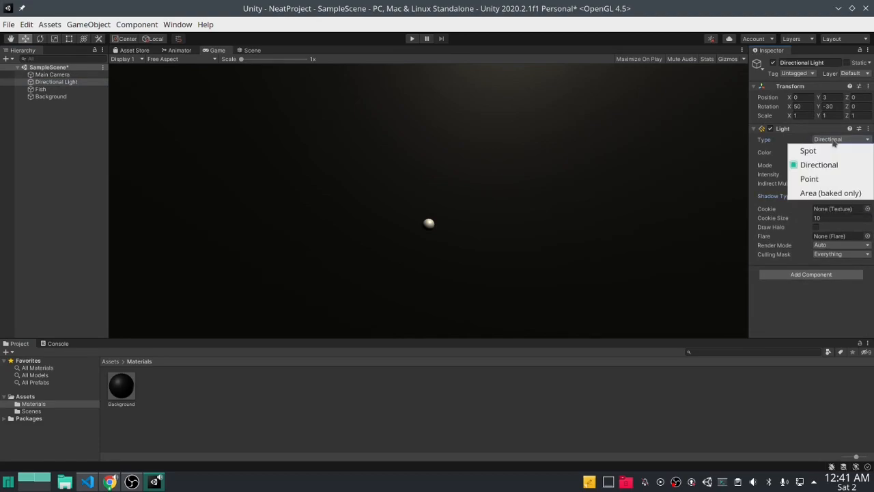
pyautogui.click(835, 143)
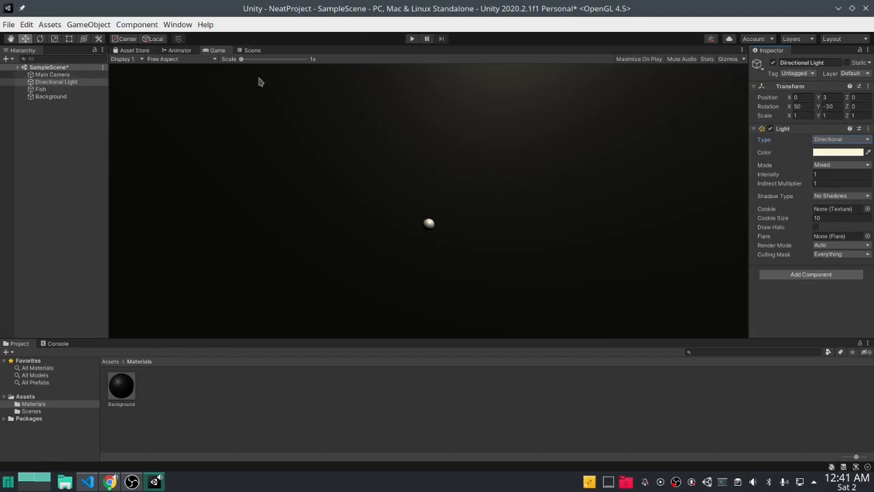
# - Copy the Main Camera's Transform component and paste its values onto the Directional Light's Transform
pyautogui.click(254, 53)
pyautogui.moveTo(397, 240); pyautogui.dragTo(420, 230, button='right')
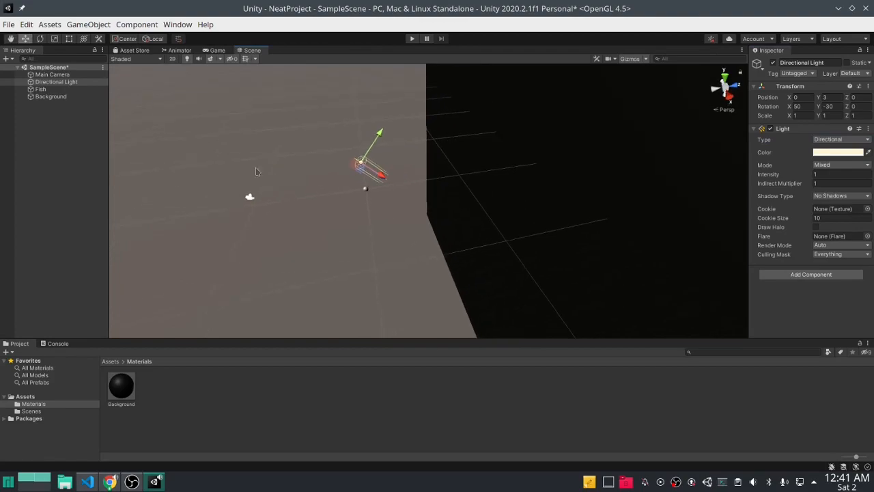
pyautogui.click(54, 74)
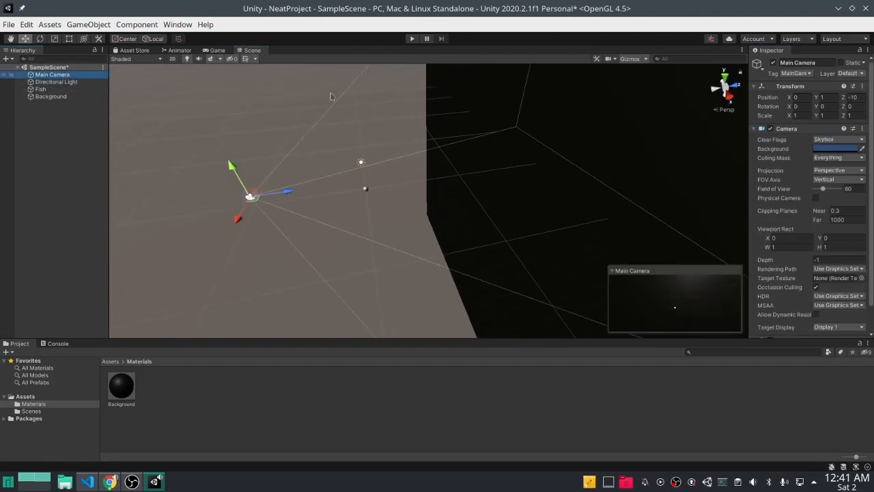
pyautogui.rightClick(821, 90)
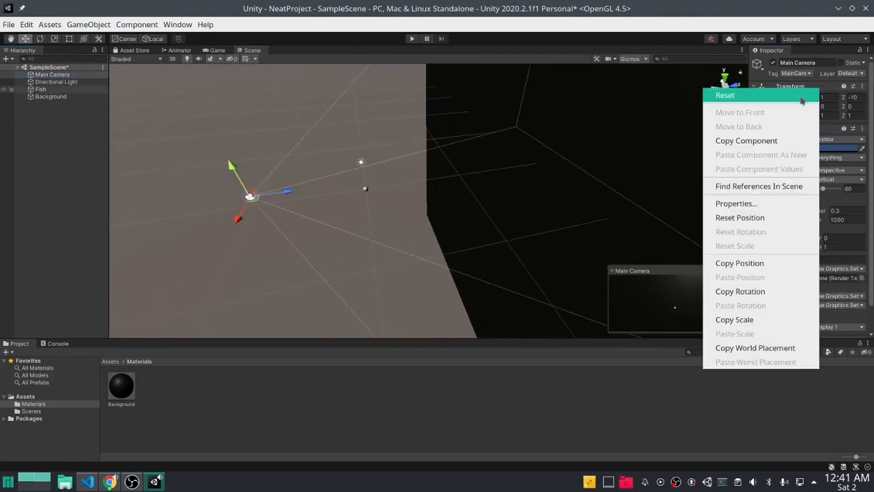
pyautogui.click(763, 141)
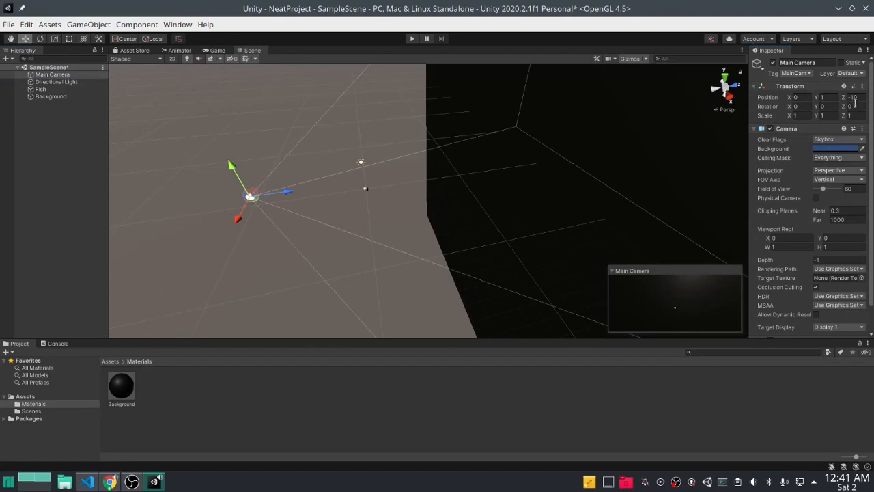
pyautogui.click(61, 83)
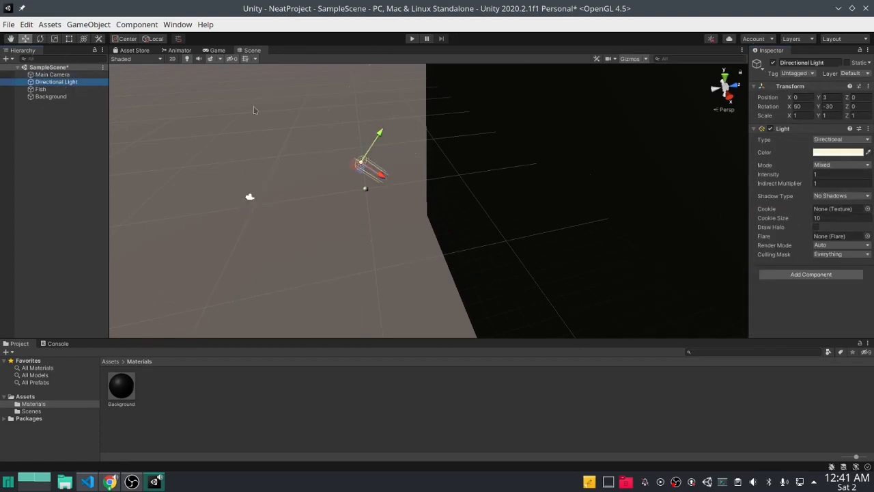
pyautogui.rightClick(811, 91)
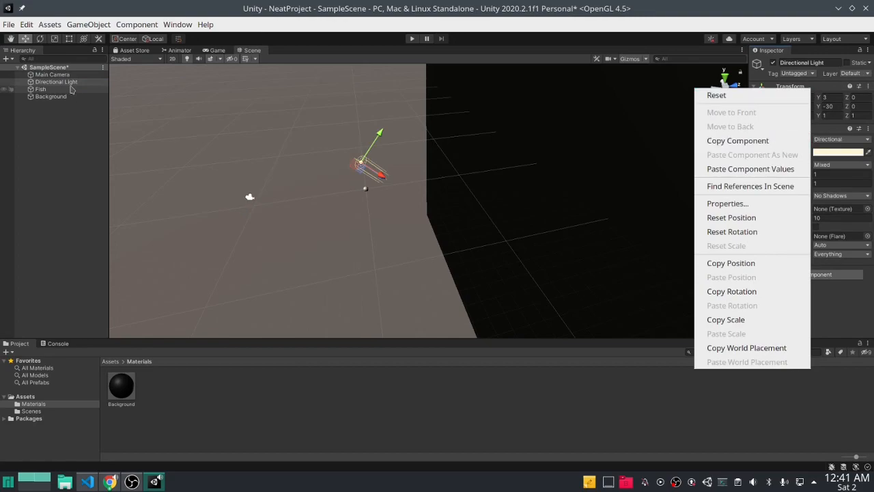
pyautogui.click(768, 170)
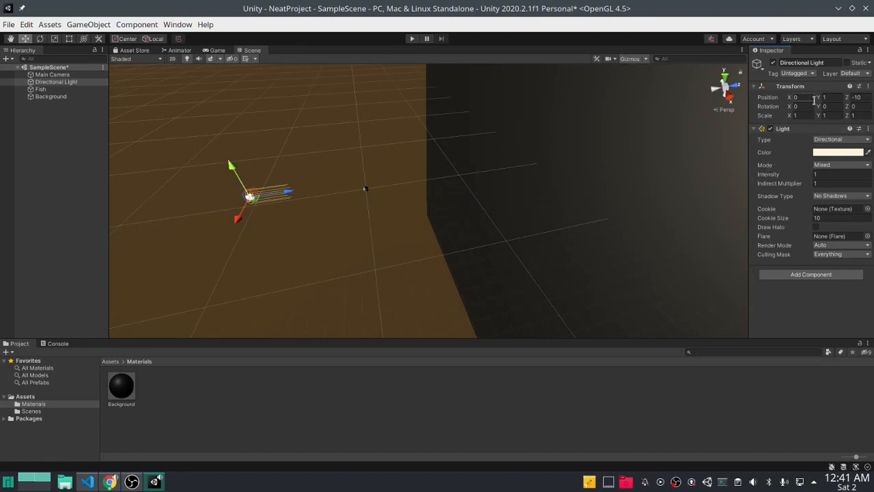
# - Make the Directional Light a child of the Main Camera in the scene hierarchy
pyautogui.moveTo(395, 239); pyautogui.dragTo(346, 225, button='right')
pyautogui.press('w')
pyautogui.scroll(-3, 346, 224)
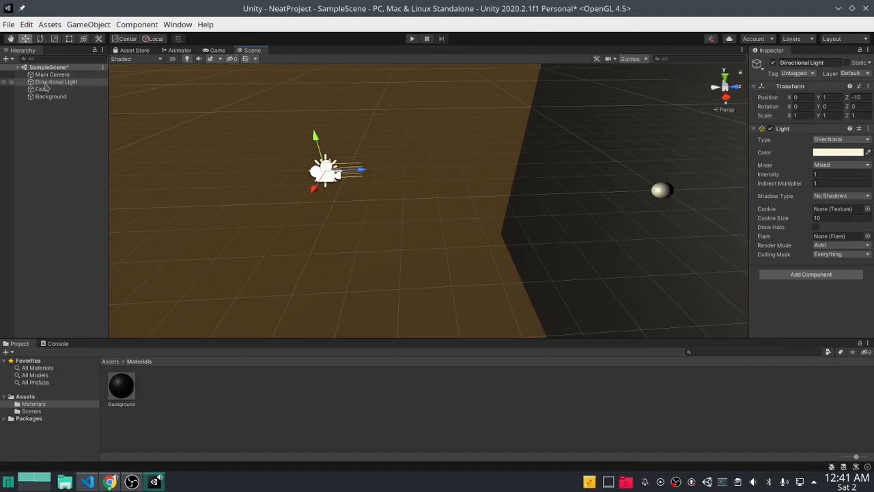
pyautogui.moveTo(45, 83); pyautogui.dragTo(63, 74)
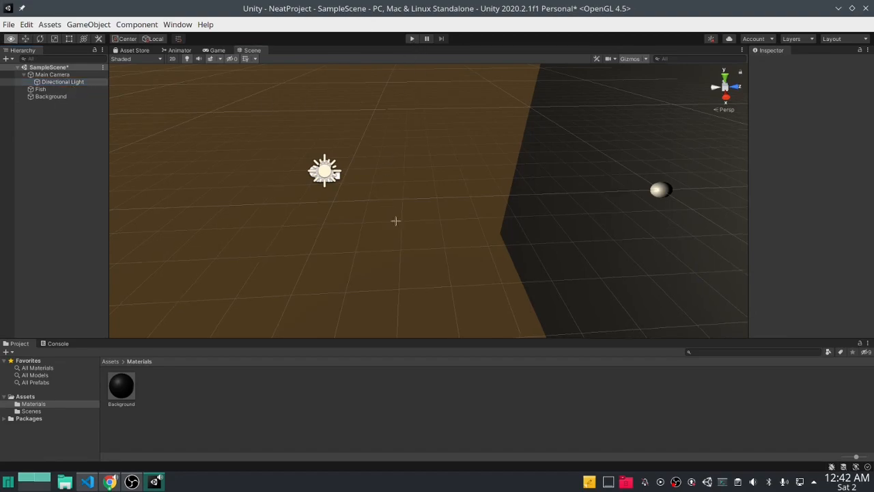
# - Inspect the combined camera and light in the Scene view, and check the lighting in the Game view
pyautogui.keyDown('alt'); pyautogui.moveTo(397, 221); pyautogui.dragTo(547, 232); pyautogui.keyUp('alt')
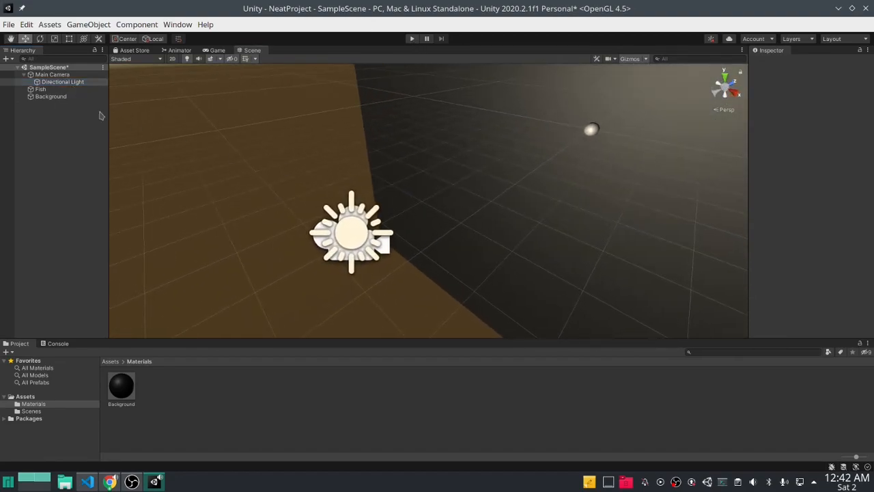
pyautogui.click(61, 76)
pyautogui.moveTo(410, 238); pyautogui.dragTo(366, 231)
pyautogui.click(217, 50)
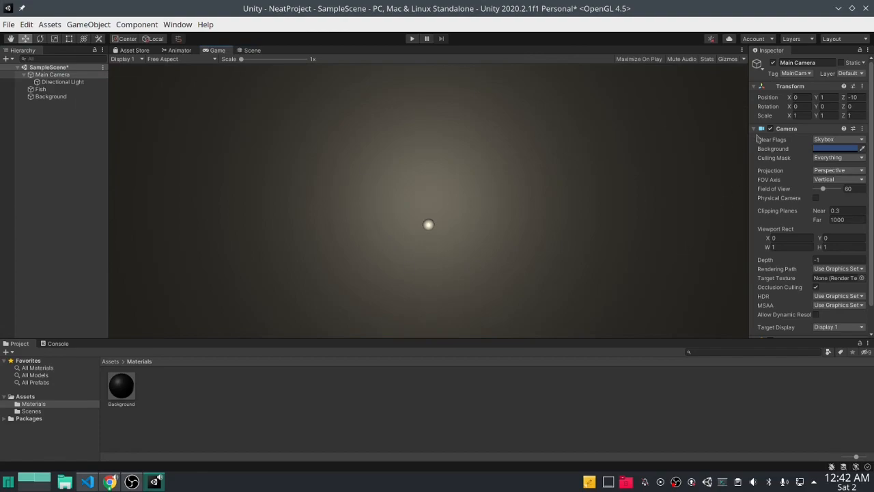
# - Create a new material in the Materials folder and name it Fish
pyautogui.click(30, 412)
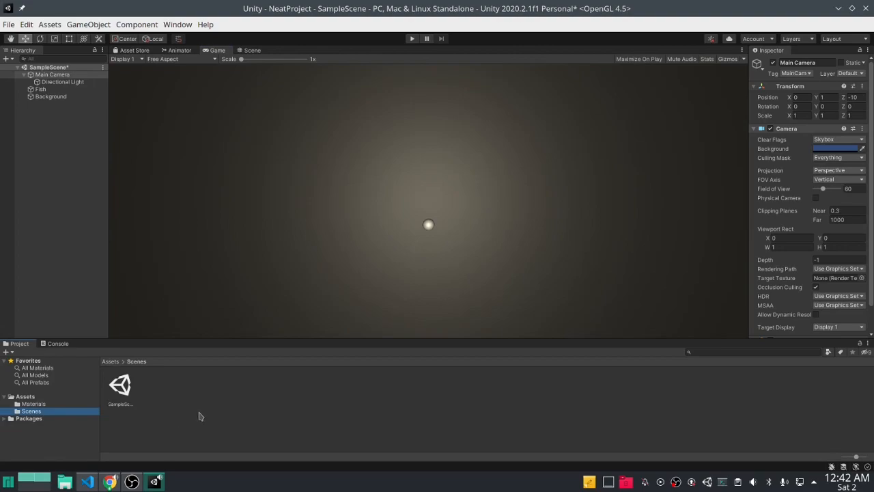
pyautogui.click(34, 404)
pyautogui.rightClick(215, 400)
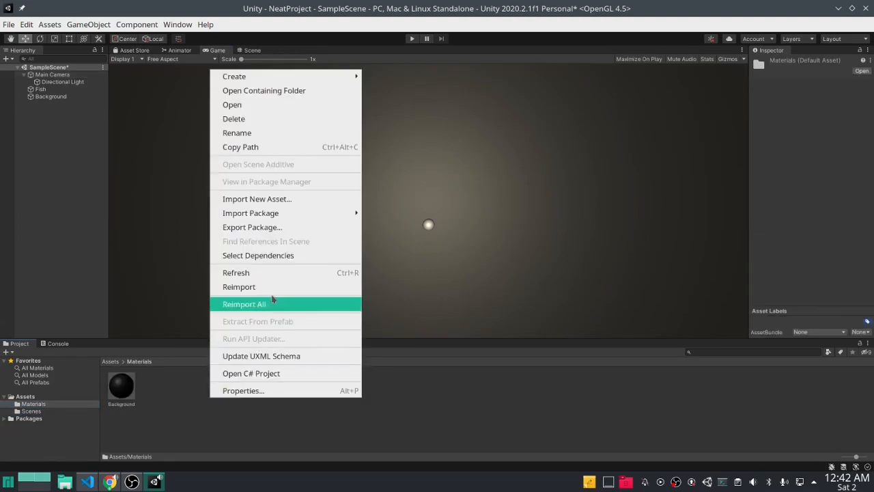
pyautogui.moveTo(312, 82)
pyautogui.moveTo(411, 79)
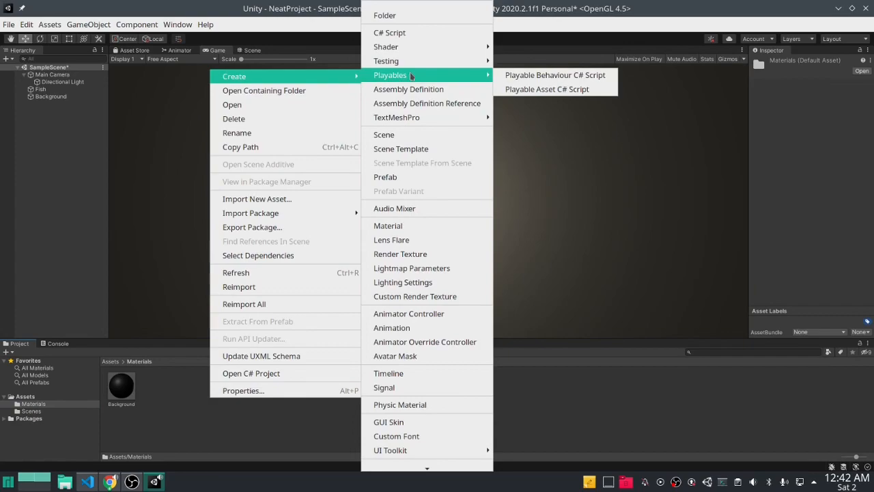
pyautogui.click(411, 76)
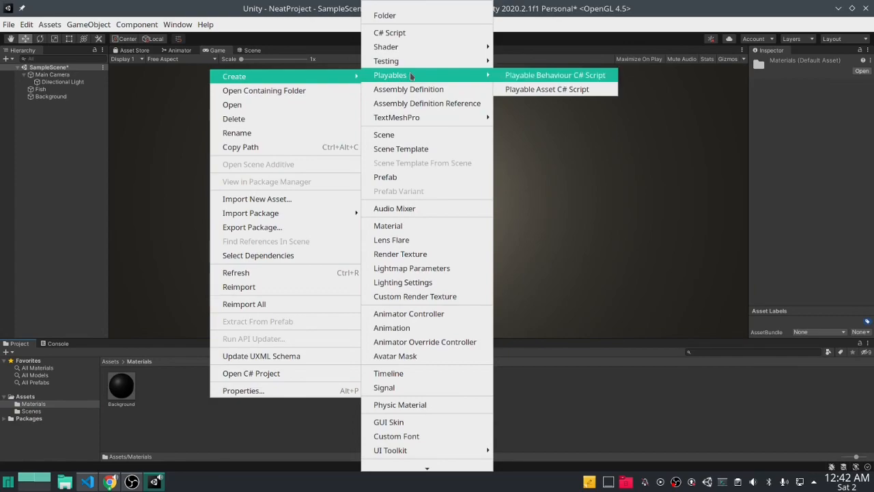
pyautogui.moveTo(408, 61)
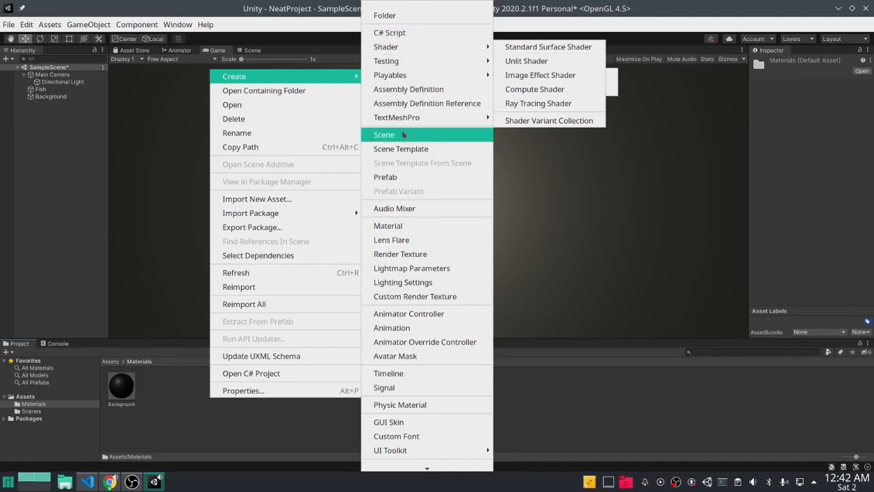
pyautogui.click(394, 225)
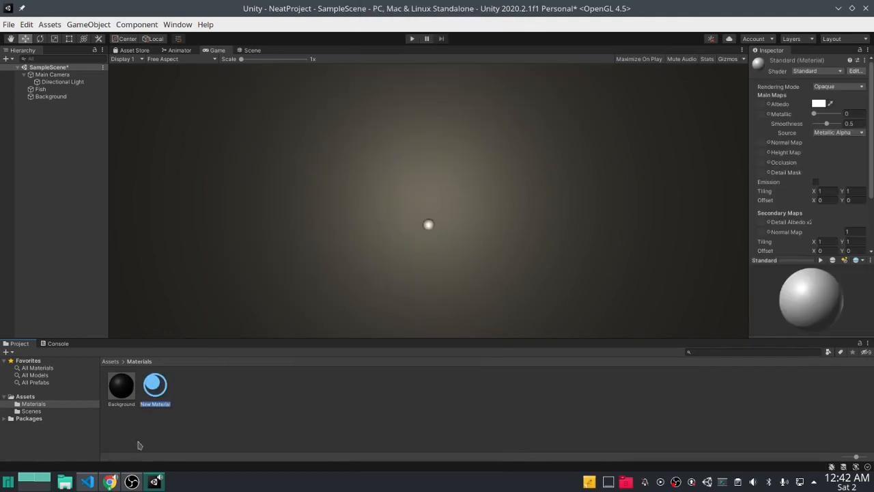
pyautogui.click(132, 481)
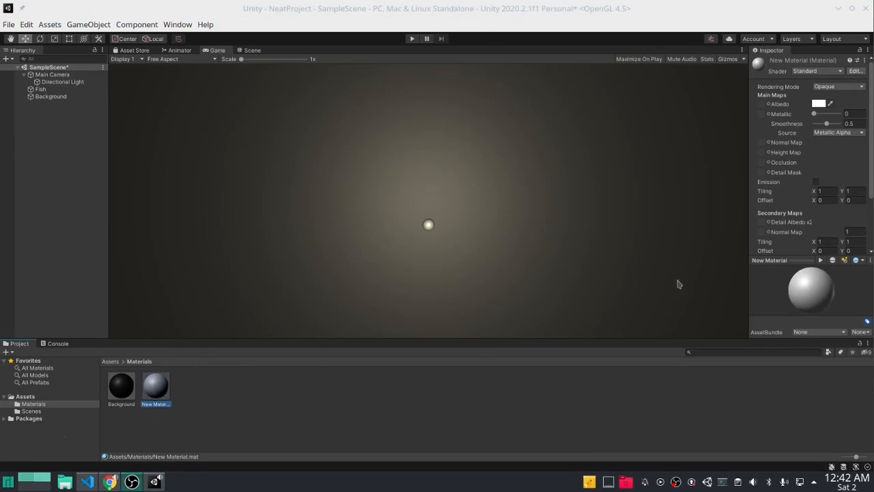
pyautogui.click(151, 409)
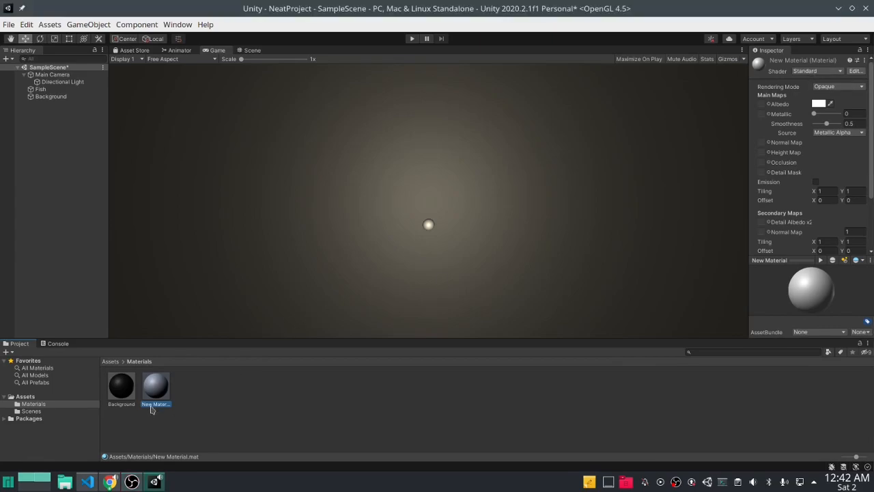
pyautogui.write('Fish')
pyautogui.press('Return')
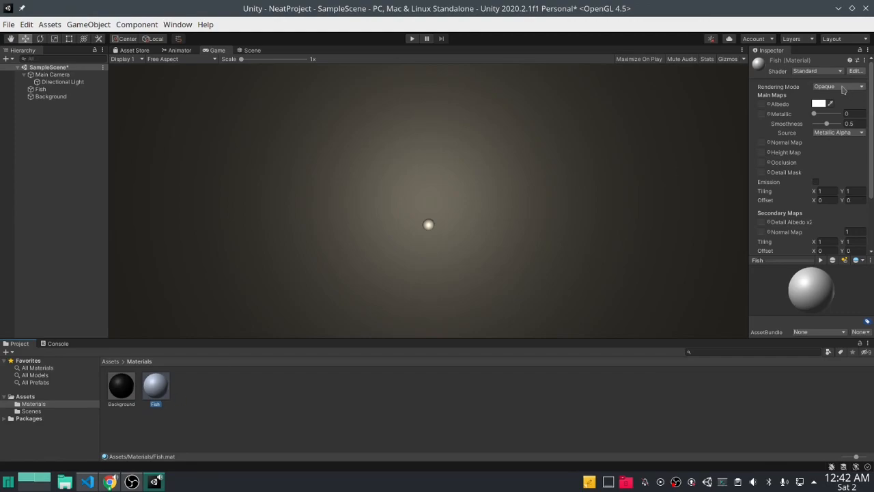
pyautogui.click(822, 104)
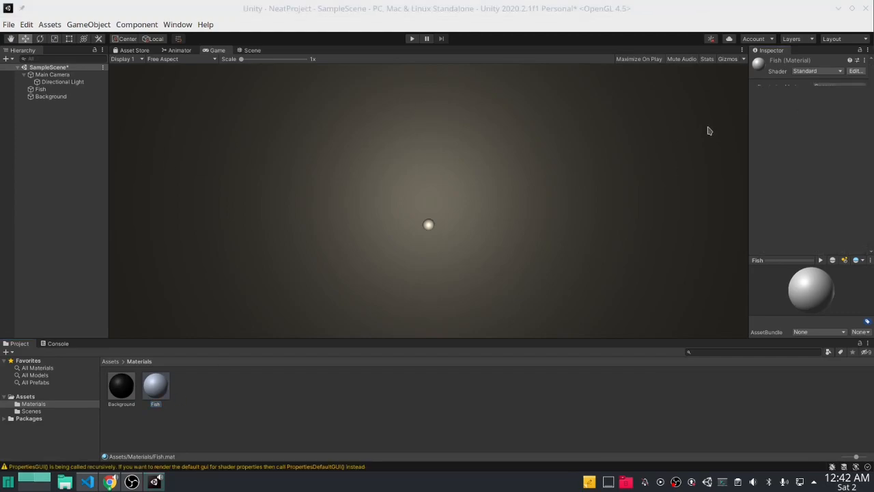
pyautogui.click(162, 392)
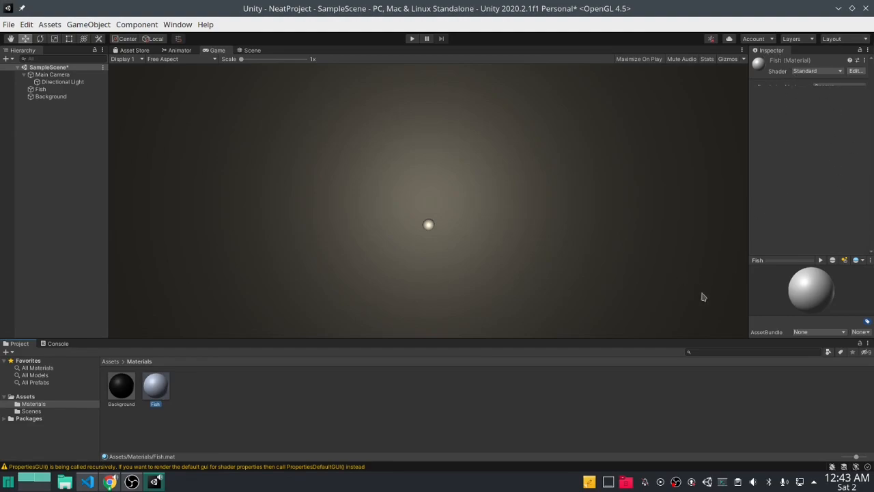
pyautogui.moveTo(156, 482)
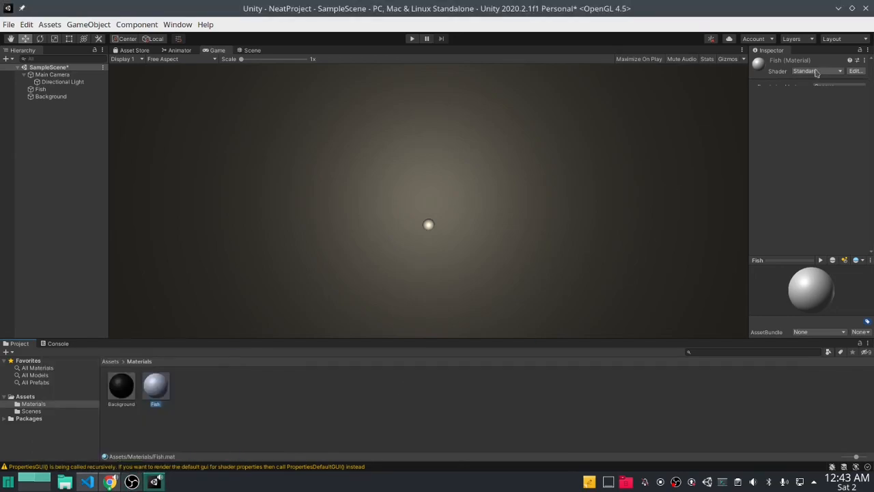
pyautogui.click(127, 388)
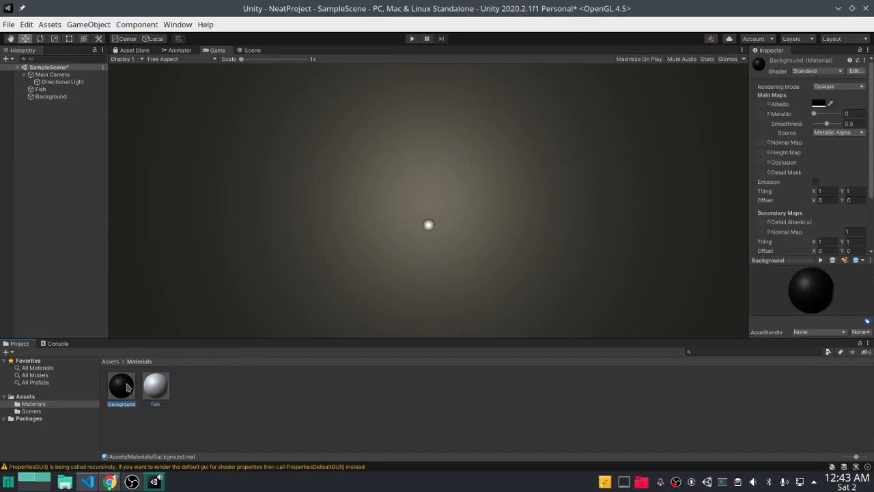
pyautogui.click(166, 390)
pyautogui.click(818, 104)
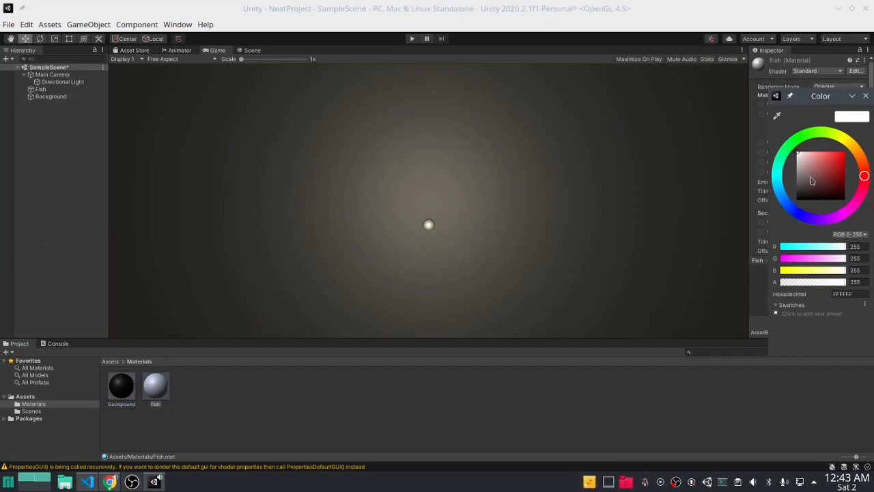
pyautogui.click(692, 482)
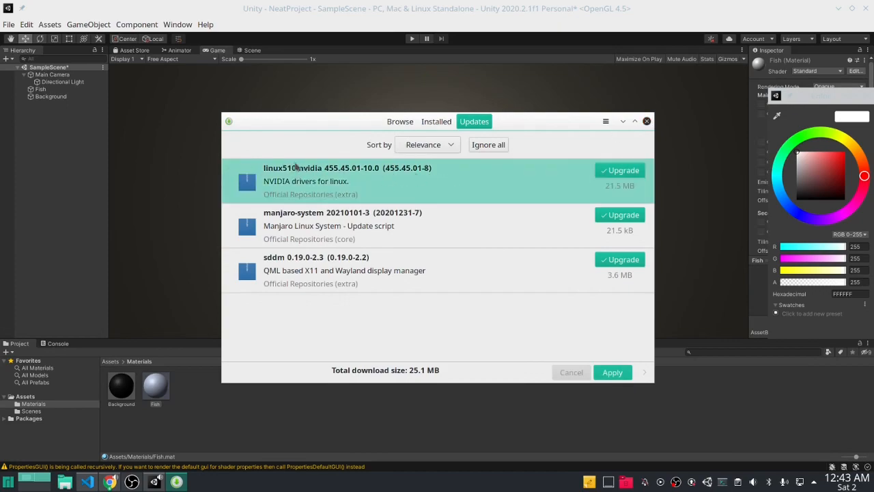
pyautogui.click(647, 121)
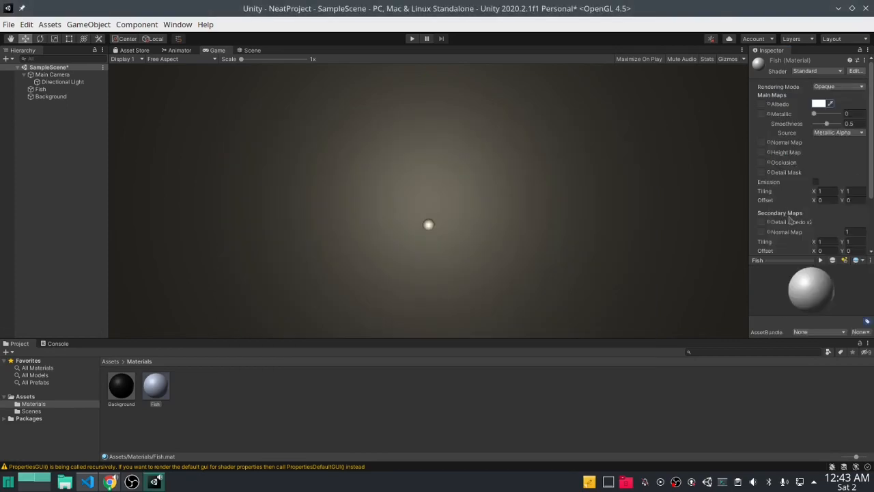
# - Set the Fish material's albedo colour to yellow F1E80F and apply the material to the Fish sphere
pyautogui.click(819, 103)
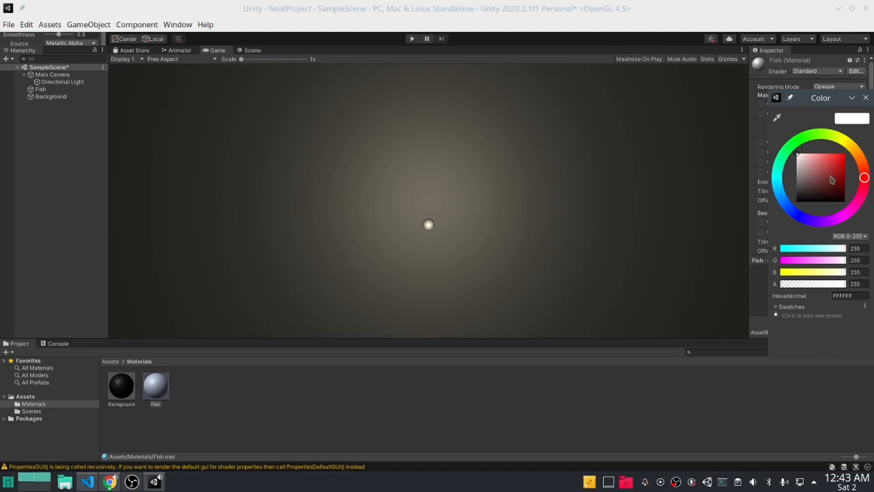
pyautogui.moveTo(838, 162)
pyautogui.mouseDown()
pyautogui.moveTo(854, 150)
pyautogui.moveTo(845, 140)
pyautogui.moveTo(843, 157)
pyautogui.mouseUp()
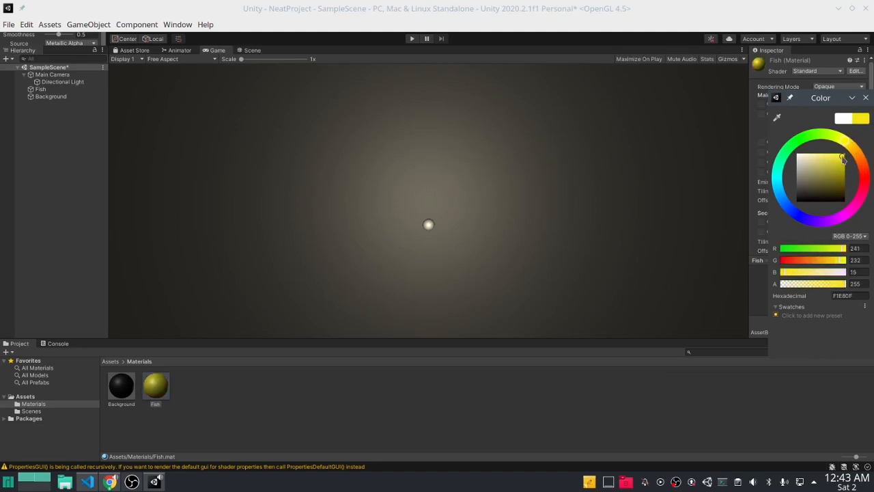
pyautogui.moveTo(156, 386); pyautogui.dragTo(41, 89)
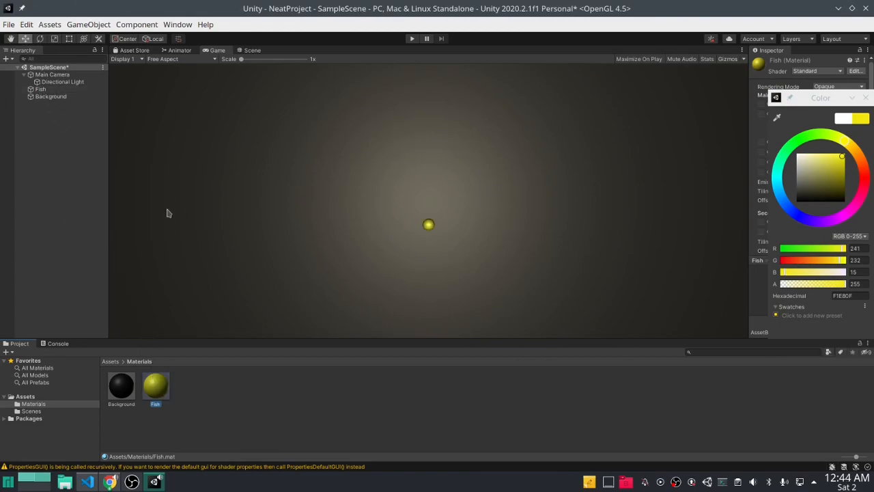
# - Set the Directional Light's colour to pure white FFFFFF
pyautogui.click(62, 81)
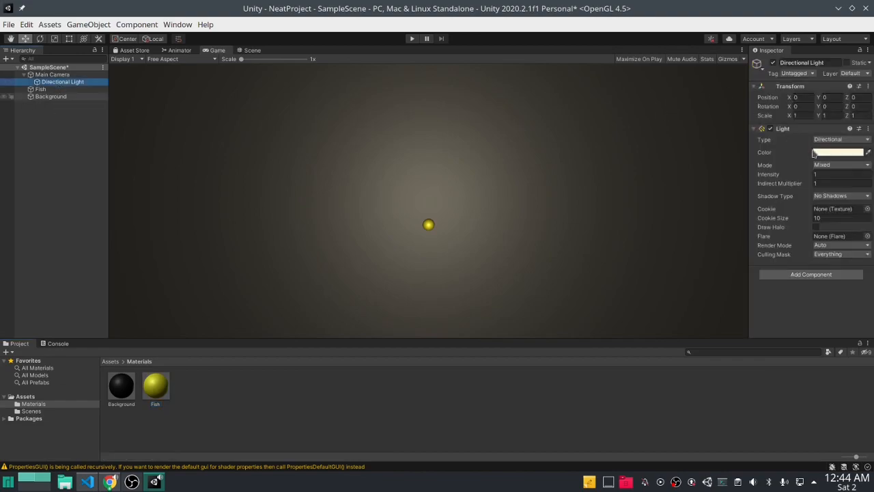
pyautogui.click(815, 152)
pyautogui.moveTo(813, 216); pyautogui.dragTo(740, 163)
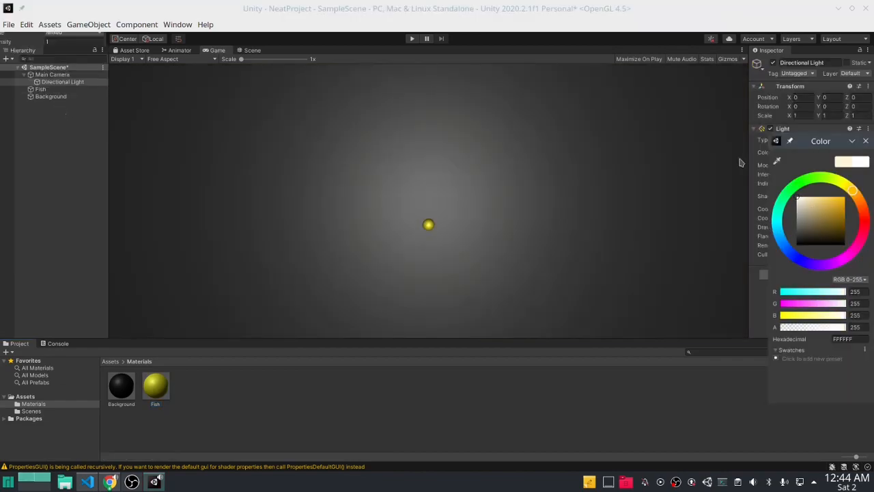
pyautogui.click(563, 433)
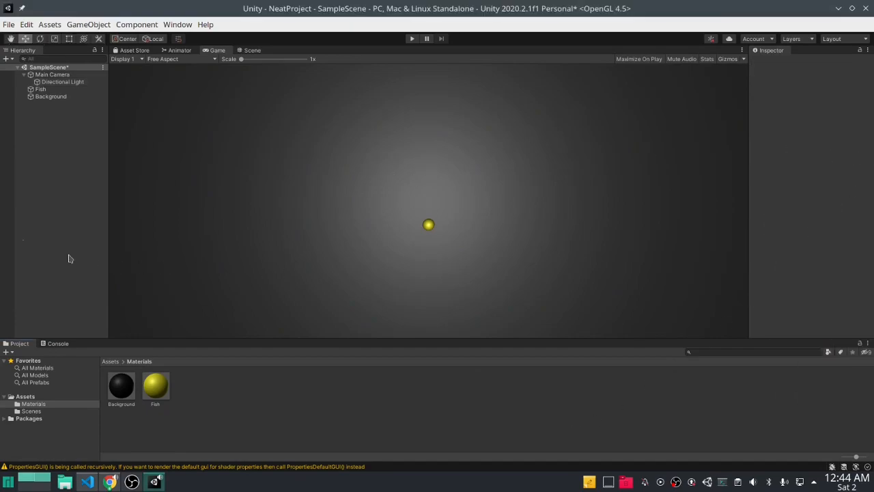
# - Set the Main Camera's Z position to -20
pyautogui.click(66, 81)
pyautogui.click(63, 74)
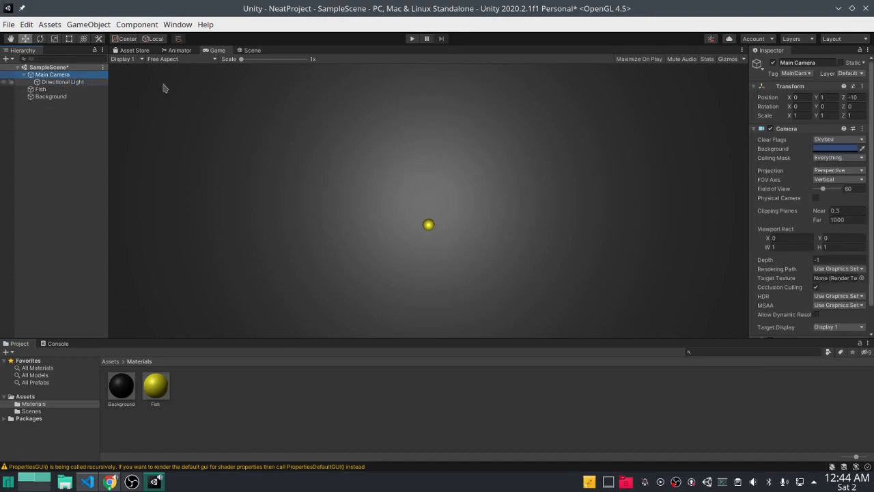
pyautogui.click(862, 97)
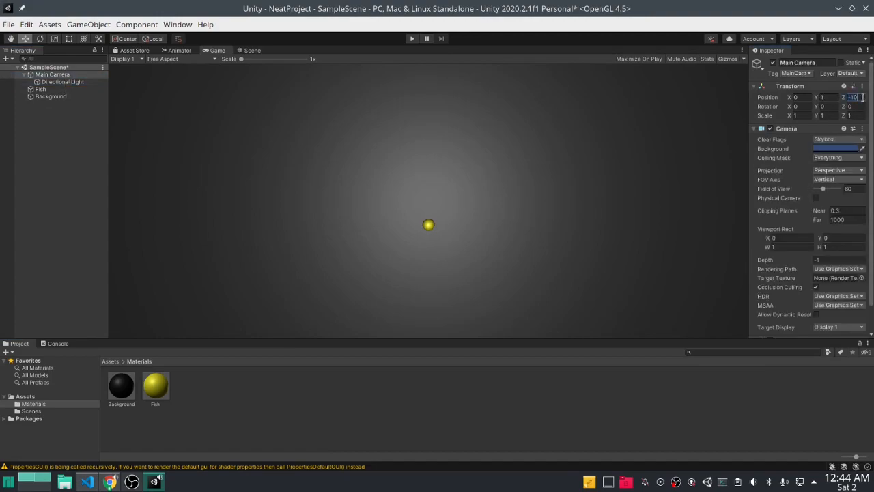
pyautogui.write('-20')
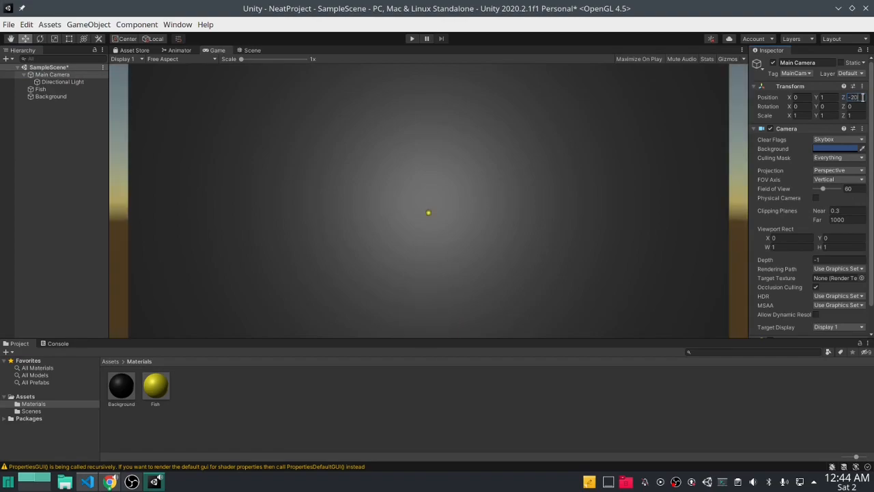
# - Set the Background object's X scale to 150
pyautogui.click(55, 82)
pyautogui.click(50, 96)
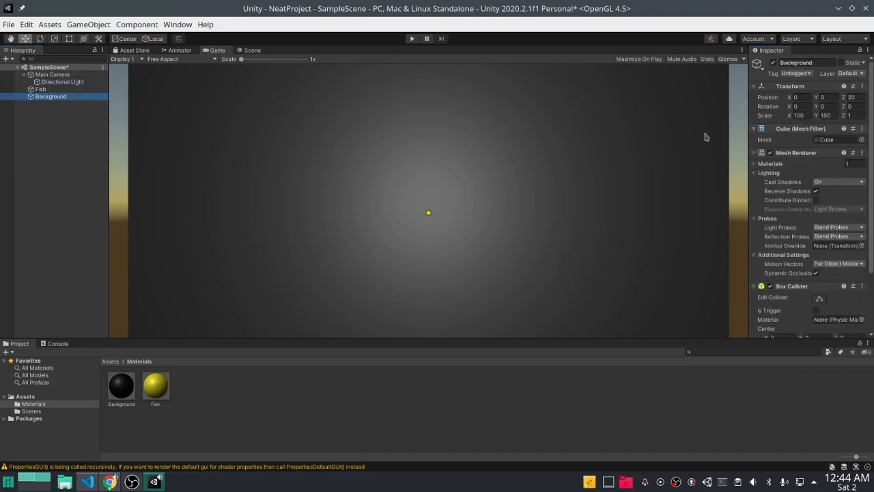
pyautogui.click(806, 116)
pyautogui.click(809, 115)
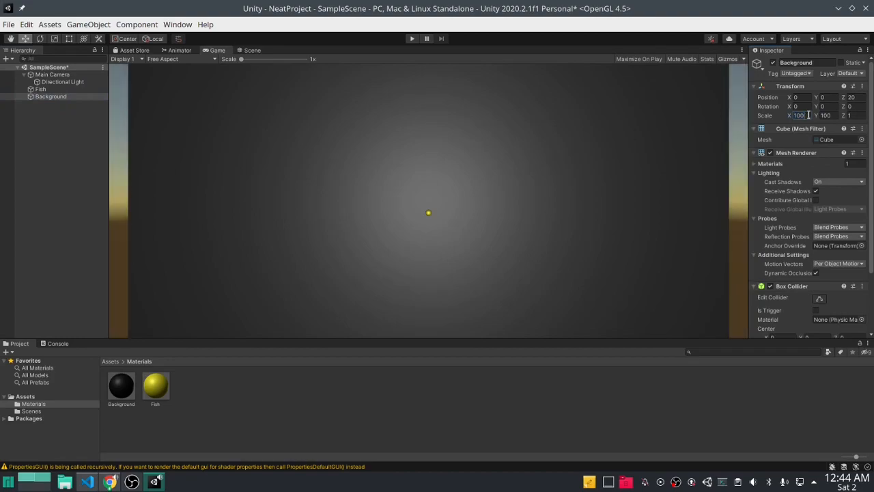
pyautogui.press('BackSpace')
pyautogui.press('BackSpace')
pyautogui.write('50')
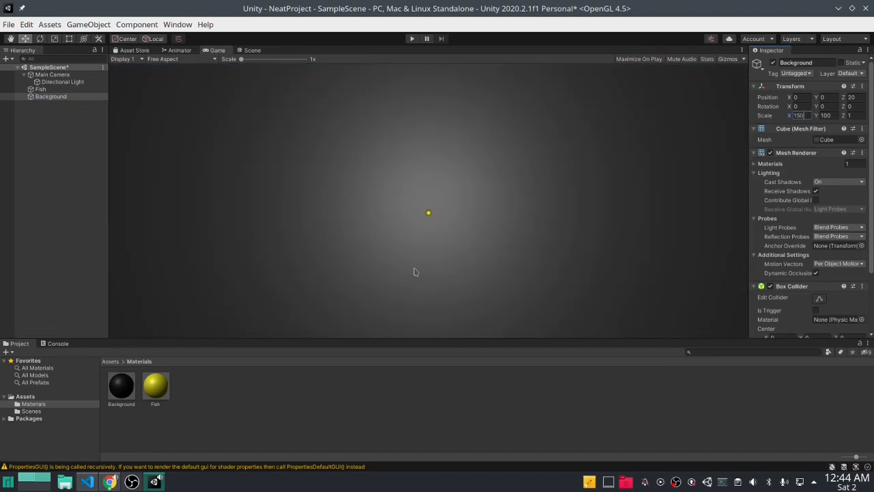
pyautogui.click(30, 144)
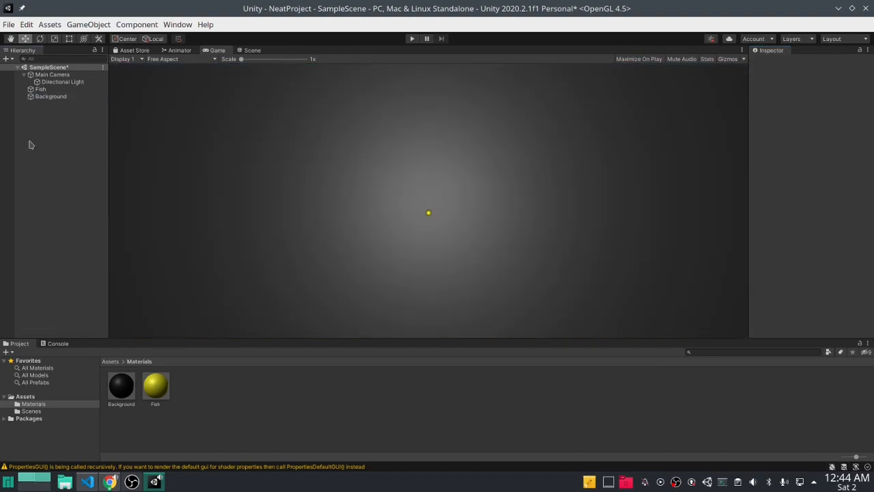
# - Collapse the Main Camera's children in the hierarchy and, starting from the Fish object's tag setting, add a new tag named Fish
pyautogui.click(24, 75)
pyautogui.click(41, 82)
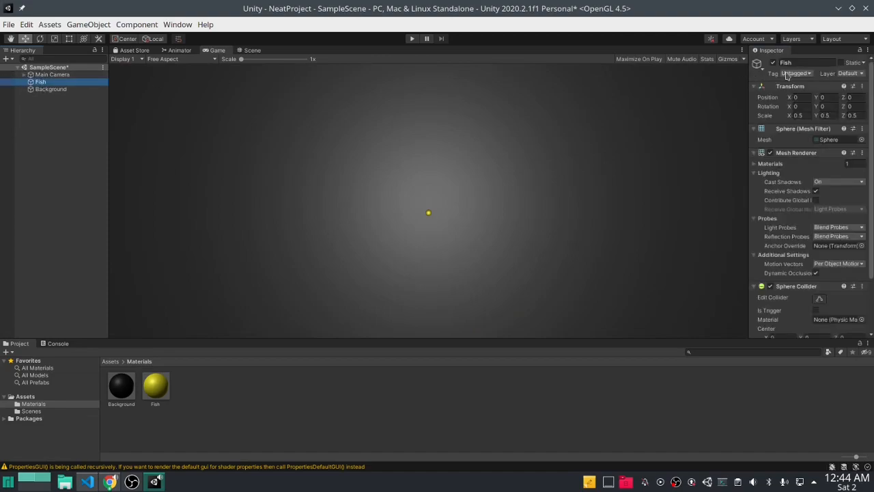
pyautogui.click(799, 74)
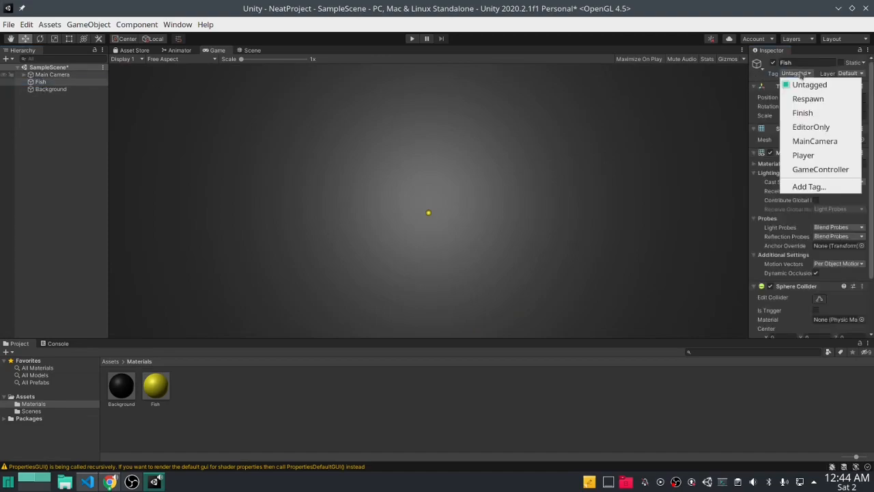
pyautogui.click(819, 187)
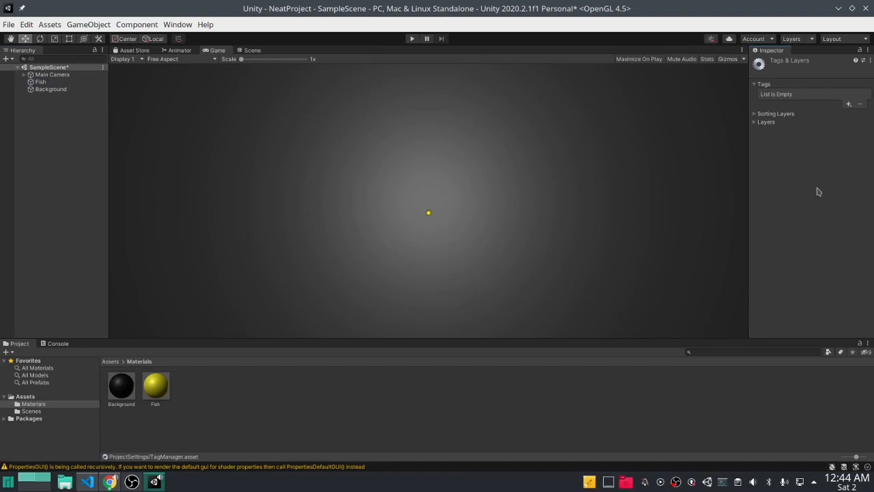
pyautogui.click(848, 105)
pyautogui.write('F')
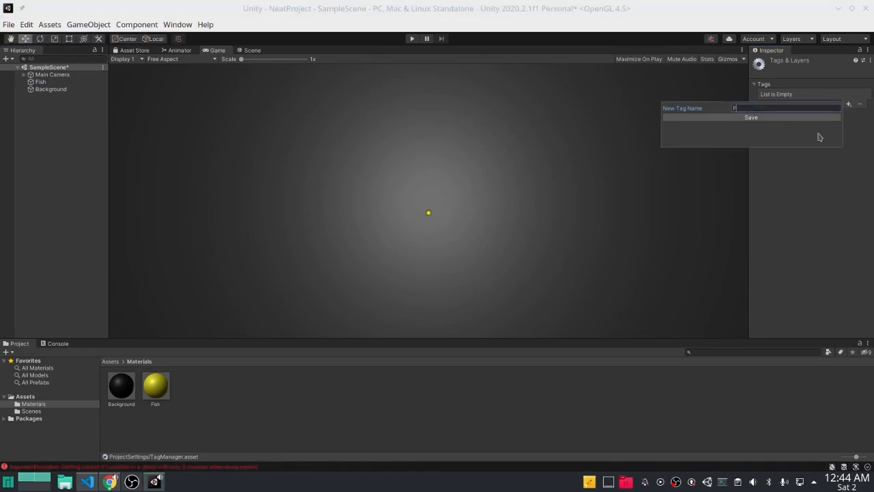
pyautogui.write('ish')
pyautogui.press('Return')
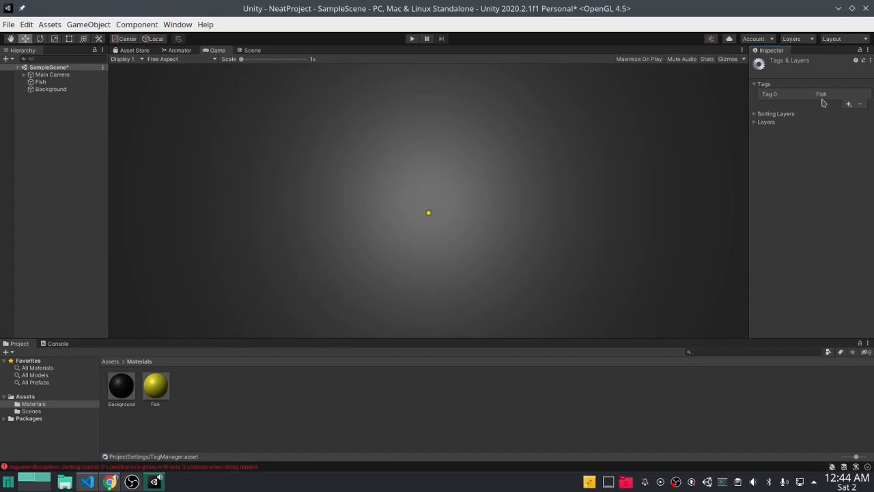
# - Open the console and clear all of its logged warnings and errors
pyautogui.click(183, 468)
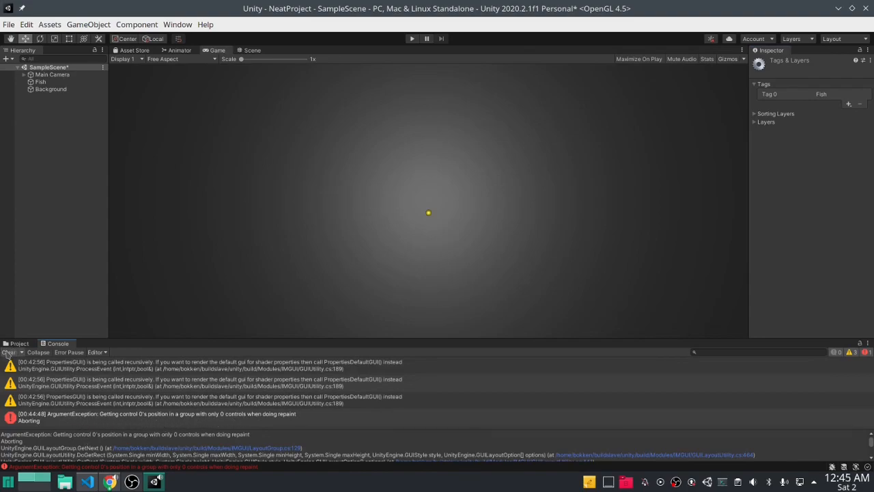
pyautogui.click(8, 352)
pyautogui.click(82, 198)
# - Assign the Fish tag to the Fish object
pyautogui.click(62, 82)
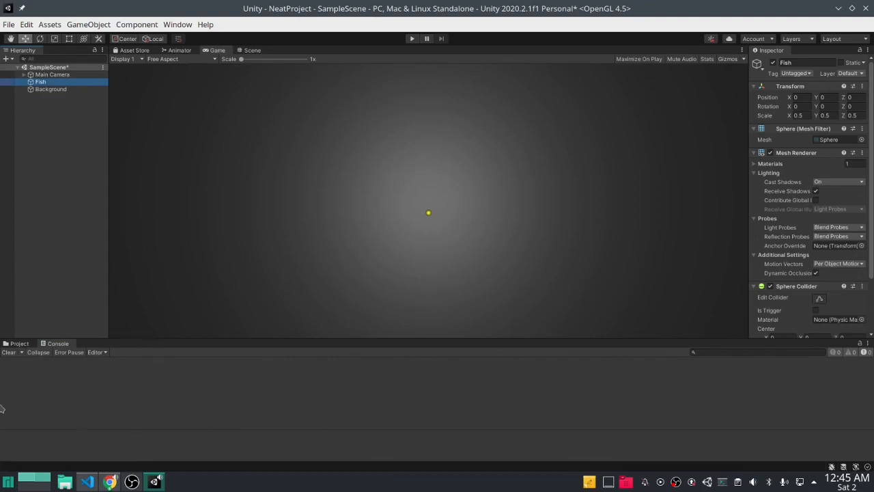
pyautogui.click(60, 91)
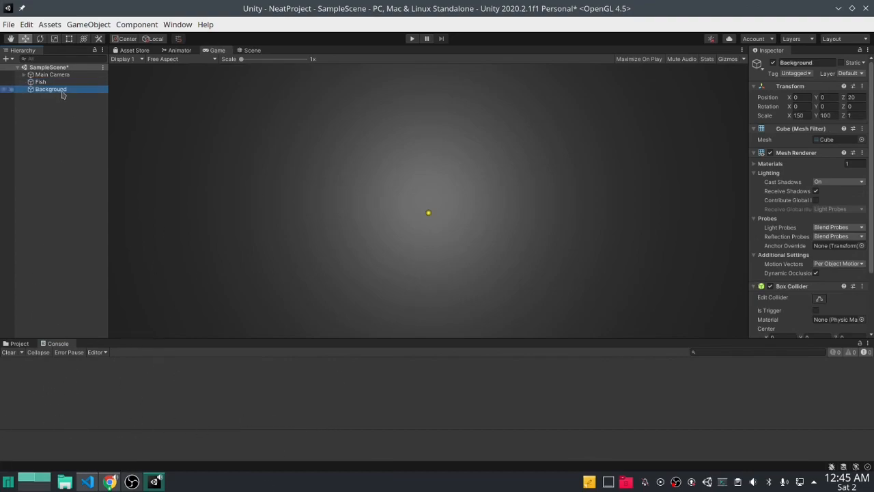
pyautogui.click(58, 82)
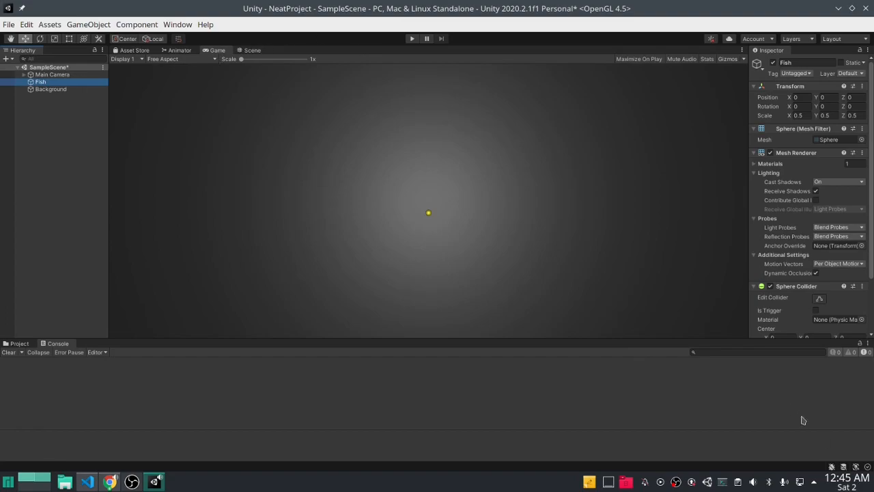
pyautogui.click(24, 131)
pyautogui.click(36, 82)
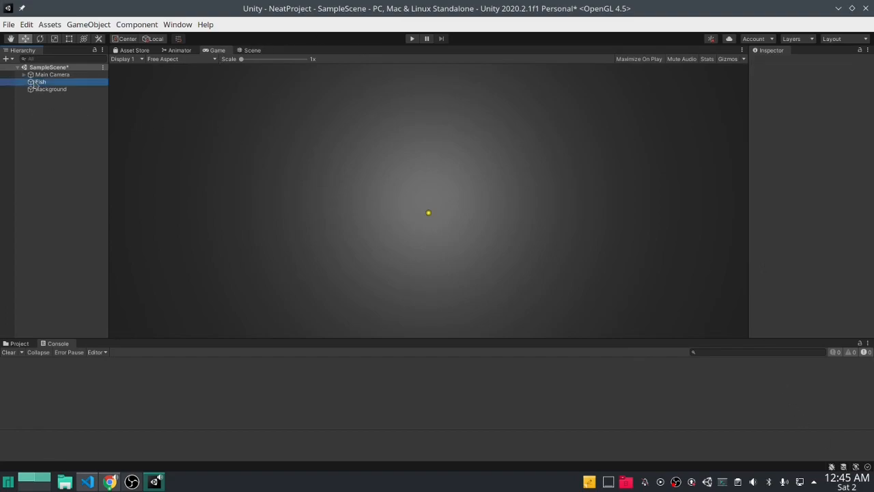
pyautogui.click(44, 90)
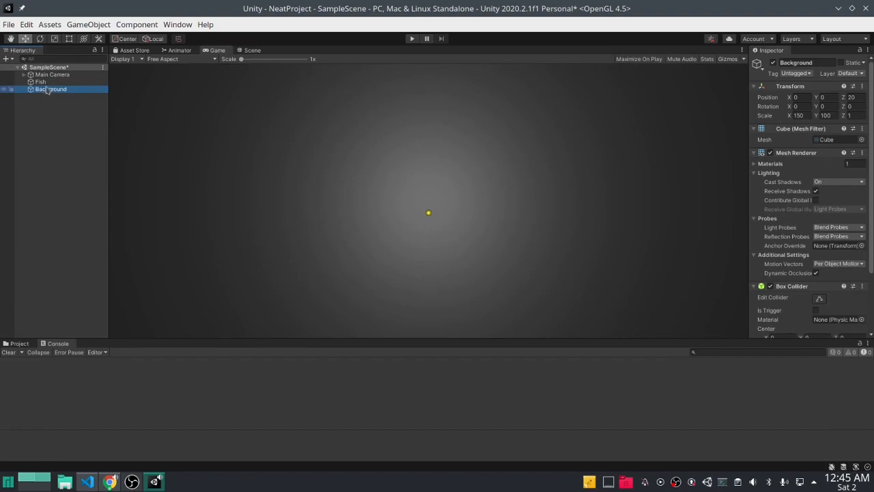
pyautogui.click(41, 82)
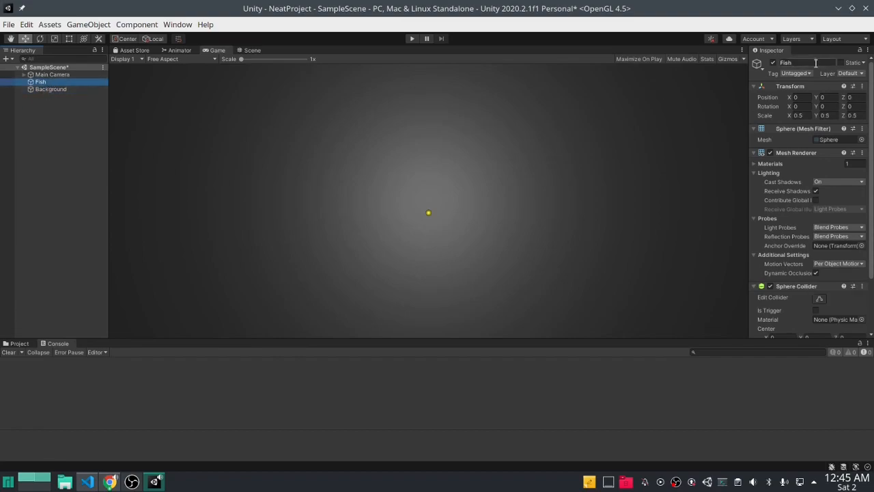
pyautogui.click(797, 73)
pyautogui.click(834, 183)
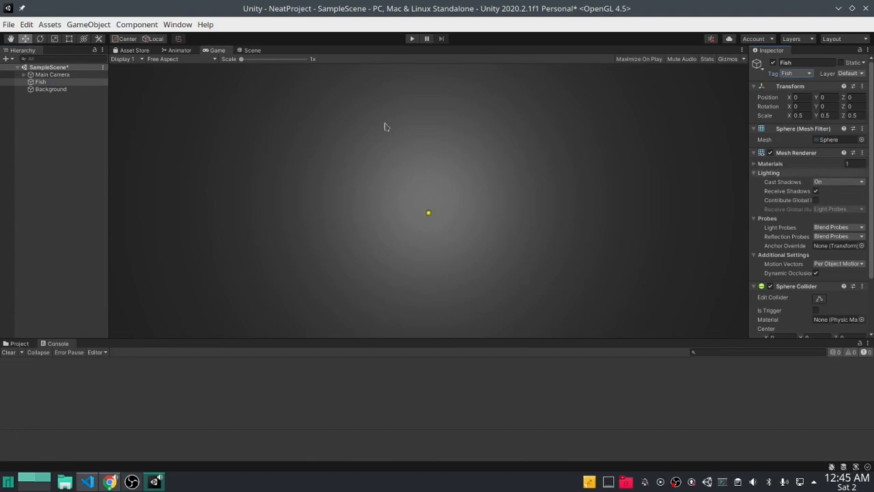
# - Create an empty game object at the scene's root level and reset its transform
pyautogui.click(58, 162)
pyautogui.click(50, 90)
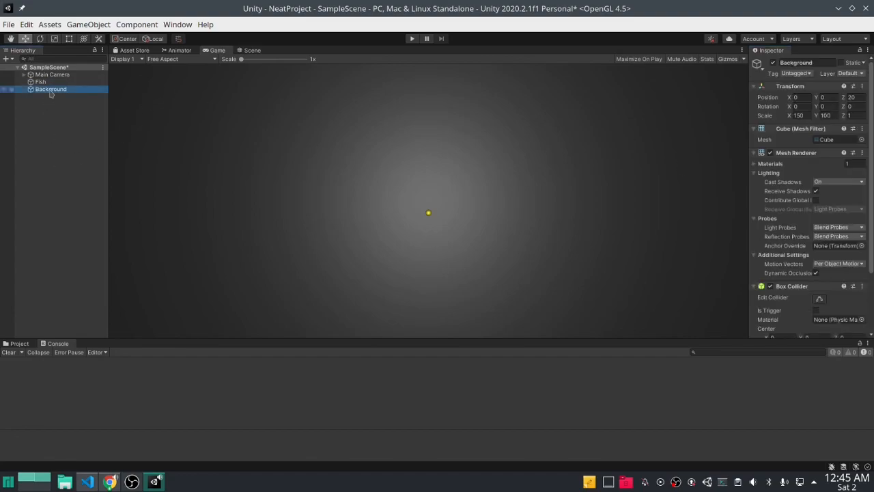
pyautogui.click(30, 137)
pyautogui.rightClick(48, 118)
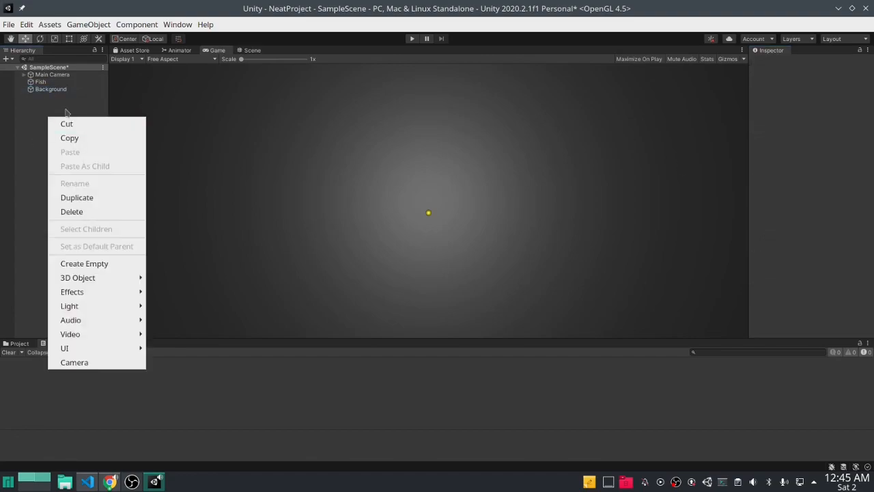
pyautogui.click(115, 263)
pyautogui.rightClick(823, 87)
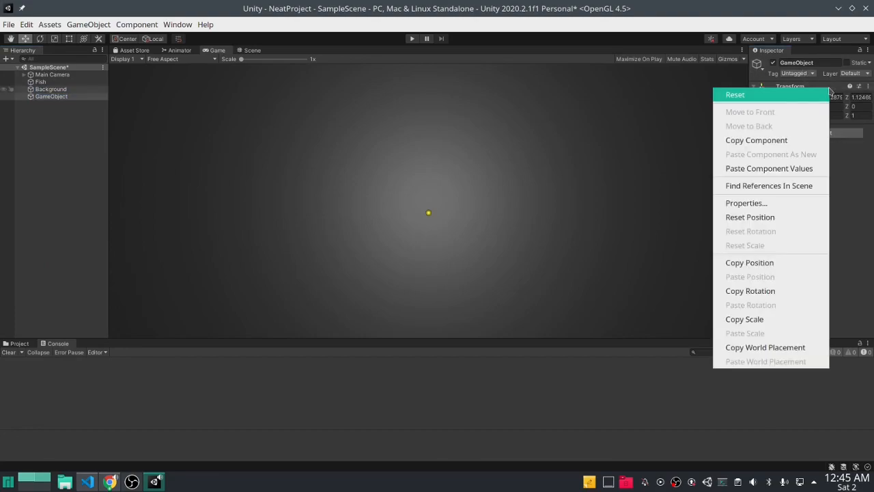
pyautogui.click(735, 95)
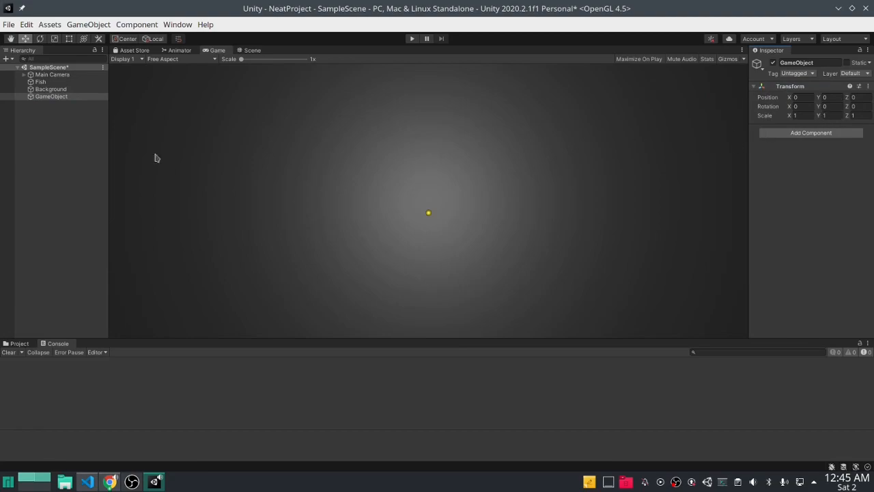
# - Make Background a child of the new empty game object and rename that parent Static
pyautogui.moveTo(51, 97); pyautogui.dragTo(60, 100)
pyautogui.click(57, 89)
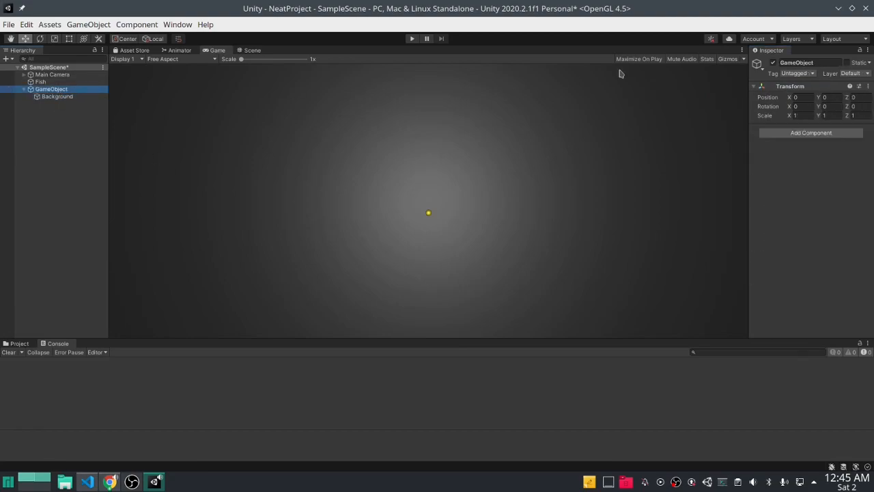
pyautogui.click(810, 62)
pyautogui.write('Static')
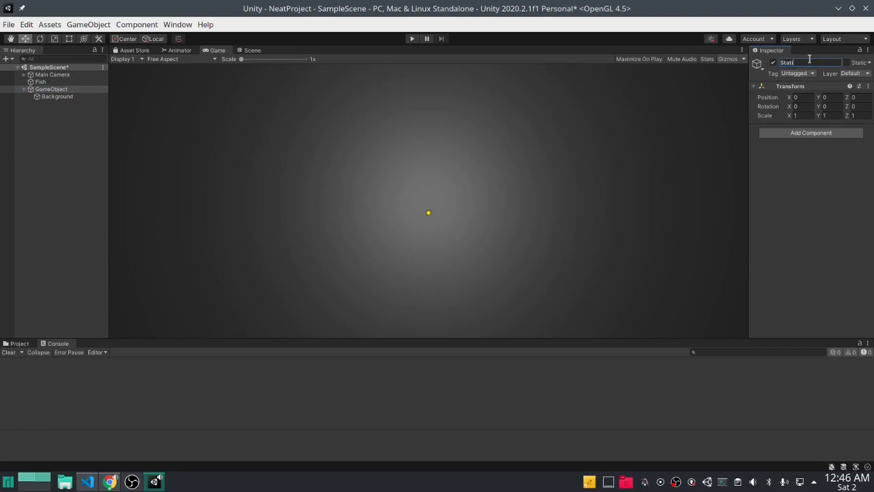
pyautogui.press('Return')
# - Enable the static flag on the Static object and its children, and collapse it in the hierarchy
pyautogui.click(847, 63)
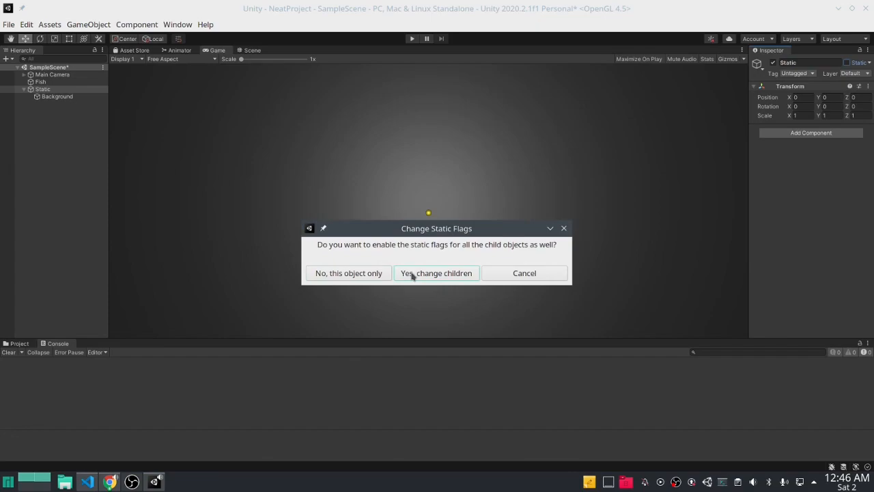
pyautogui.click(411, 274)
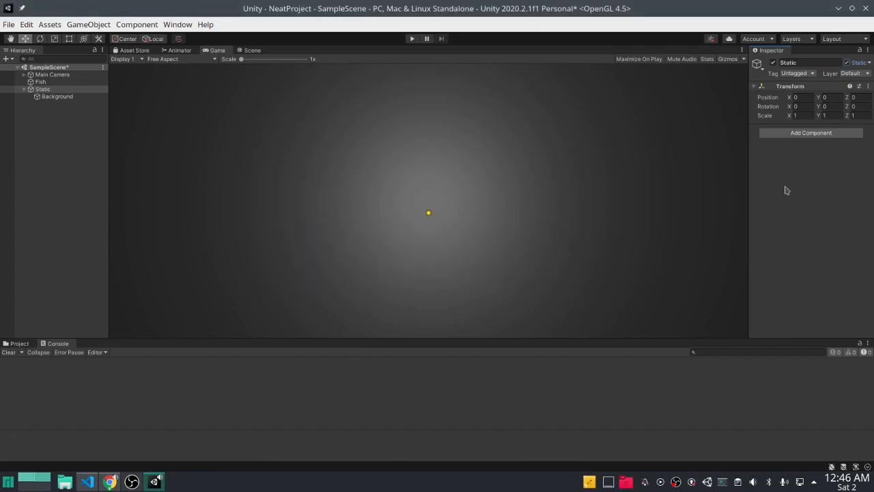
pyautogui.click(42, 128)
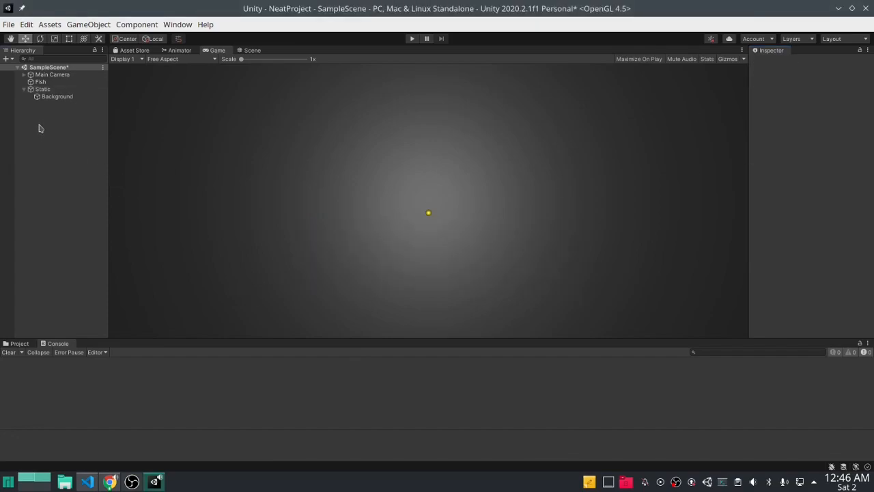
pyautogui.click(27, 92)
pyautogui.click(25, 90)
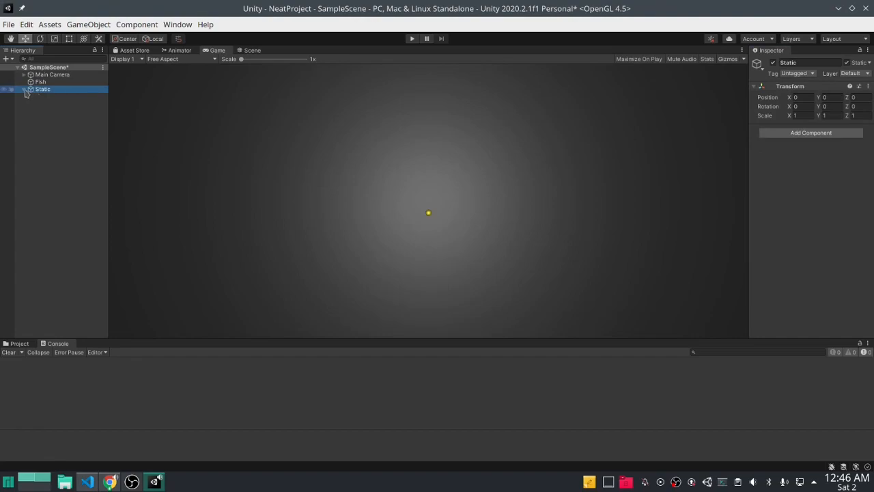
pyautogui.click(61, 117)
pyautogui.click(54, 93)
pyautogui.click(54, 112)
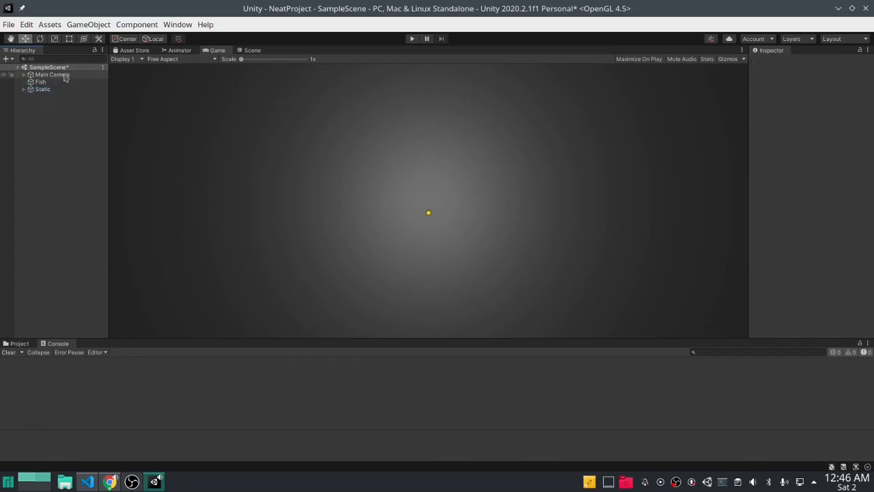
# - Move the Static object above Main Camera in the scene hierarchy
pyautogui.rightClick(55, 118)
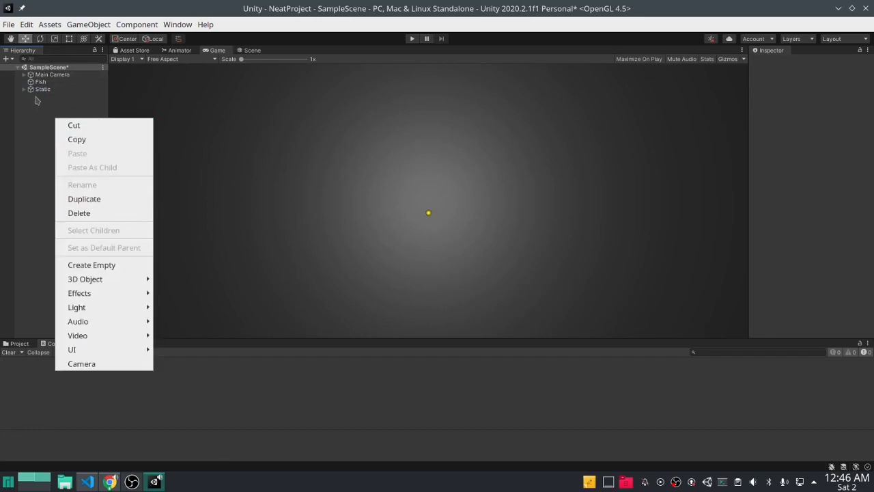
pyautogui.moveTo(39, 89); pyautogui.dragTo(52, 72)
pyautogui.click(46, 116)
pyautogui.rightClick(45, 115)
pyautogui.click(45, 83)
pyautogui.click(43, 113)
# - Create an empty game object named Walls at the scene's root level and reset its transform
pyautogui.rightClick(51, 115)
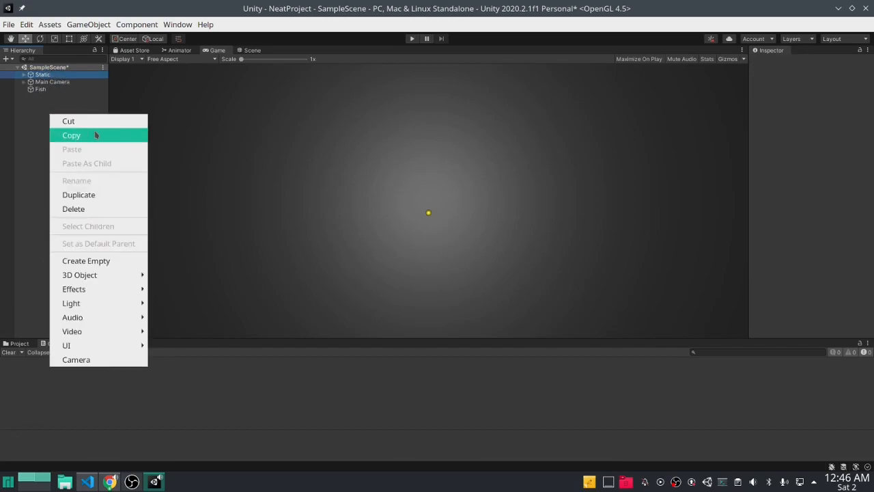
pyautogui.moveTo(102, 281)
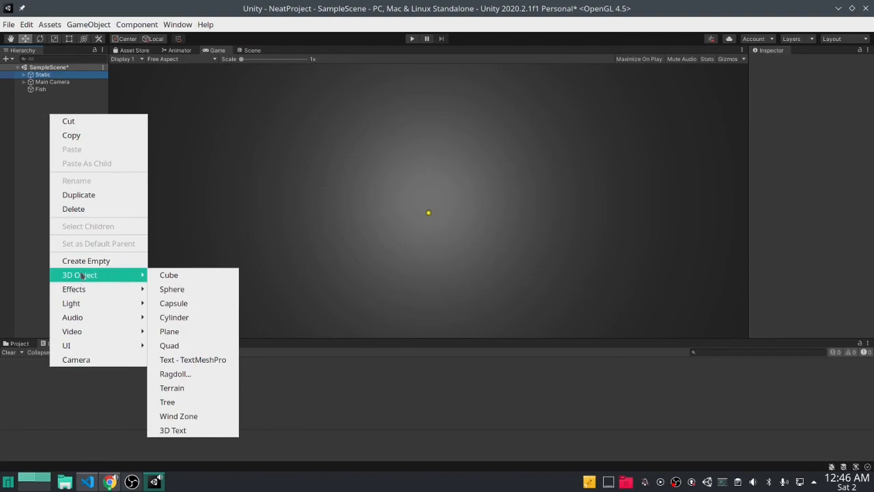
pyautogui.click(123, 261)
pyautogui.click(822, 61)
pyautogui.write('W')
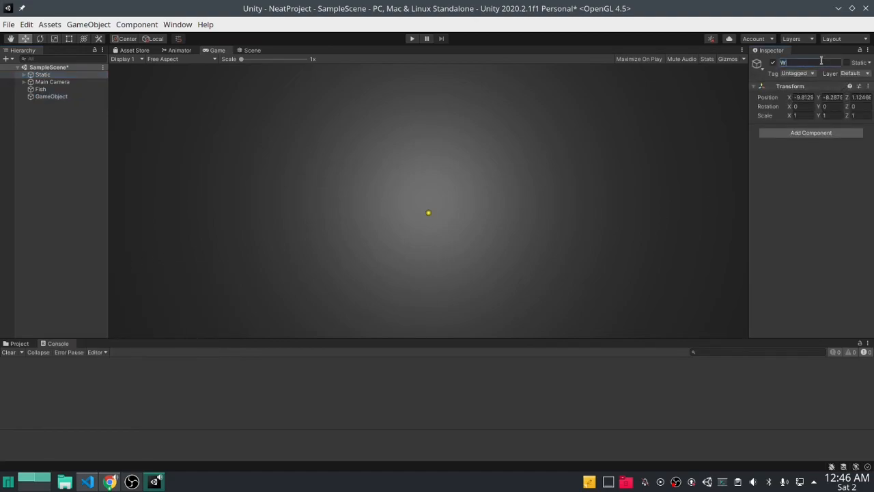
pyautogui.write('alls')
pyautogui.press('Return')
pyautogui.rightClick(826, 90)
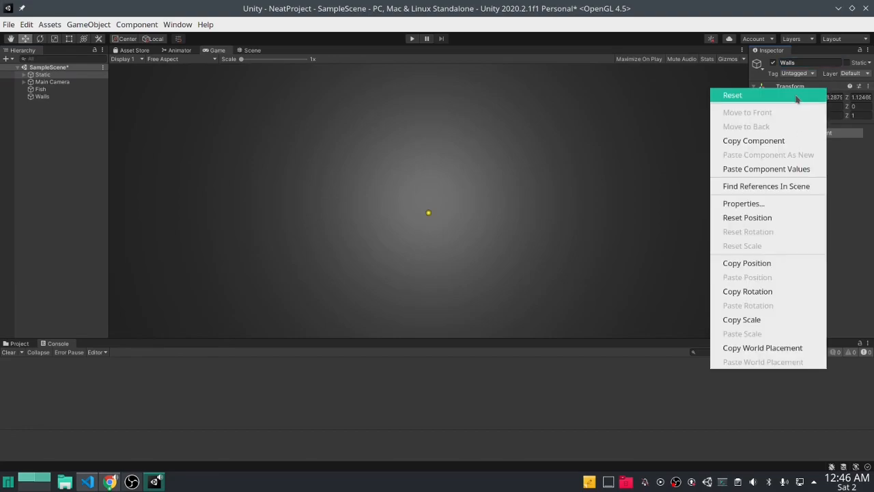
pyautogui.click(792, 95)
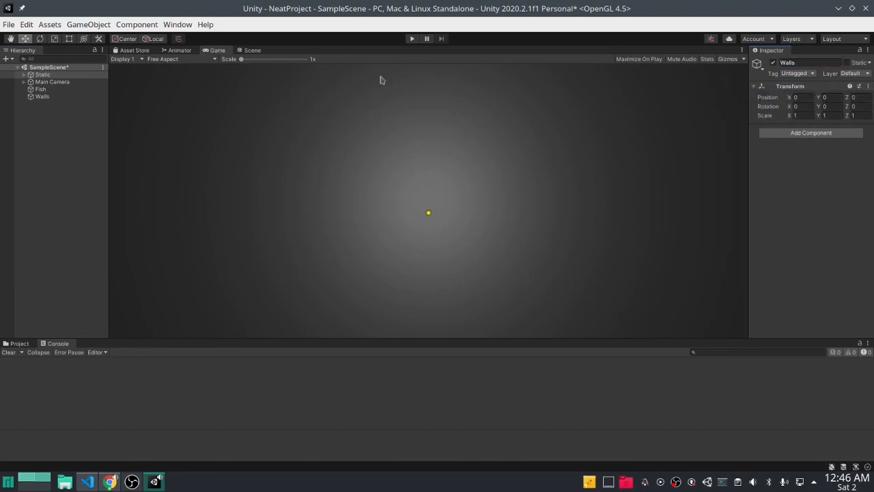
# - Add a 3D cube as a child of the Walls object
pyautogui.click(51, 96)
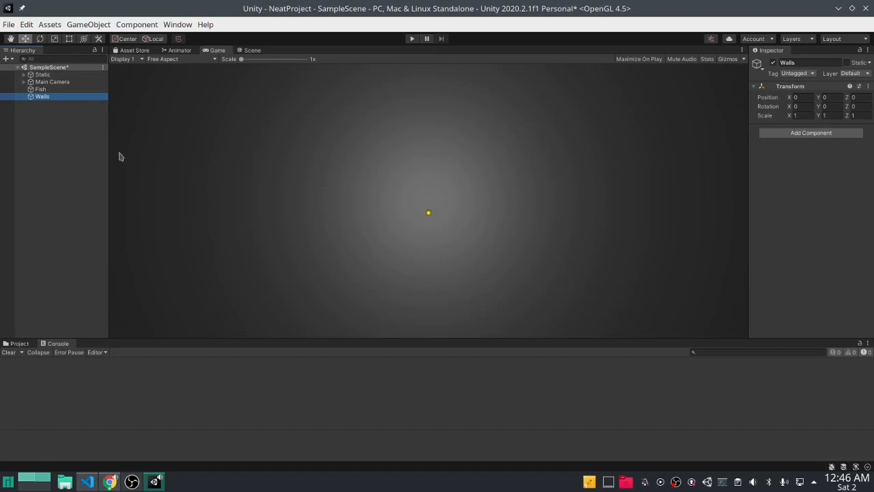
pyautogui.rightClick(46, 97)
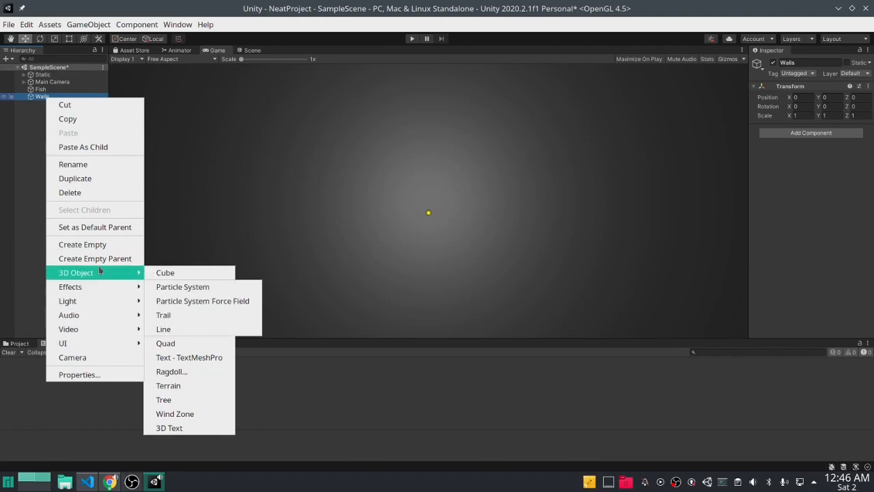
pyautogui.click(164, 271)
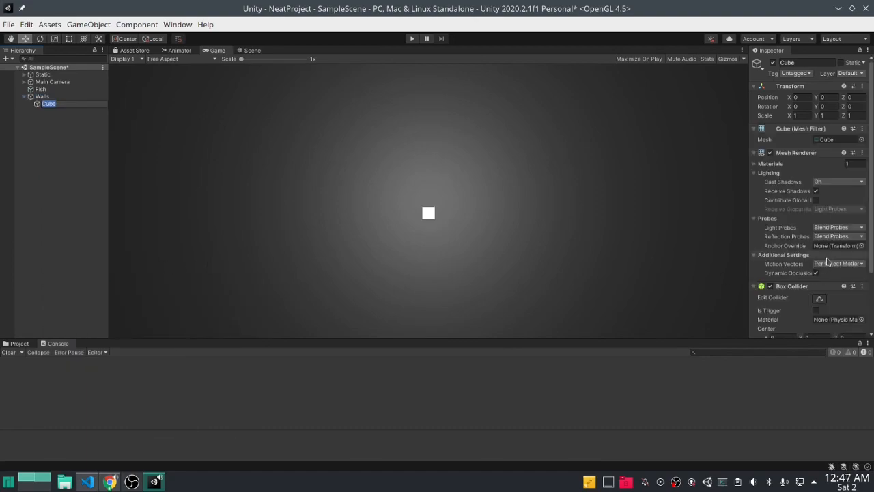
pyautogui.scroll(-3, 828, 274)
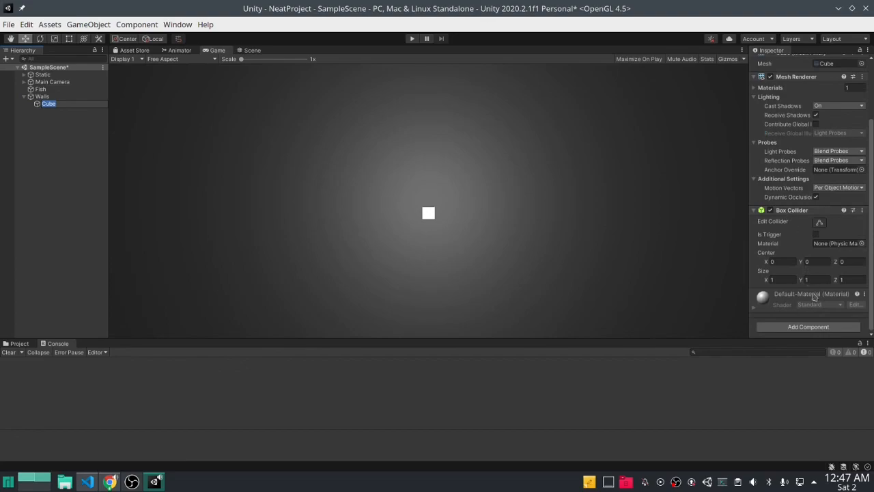
pyautogui.scroll(3, 818, 308)
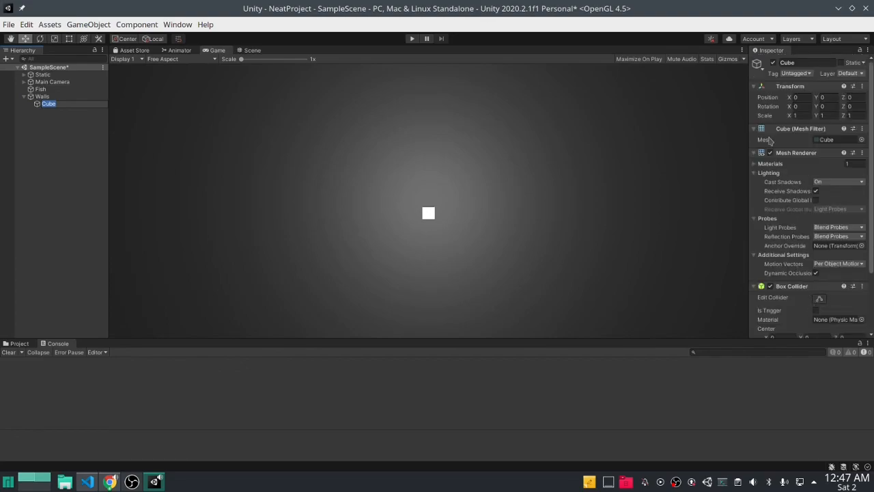
# - Switch to the Scene view and set the Y scale of the cube under Walls to 100
pyautogui.click(244, 50)
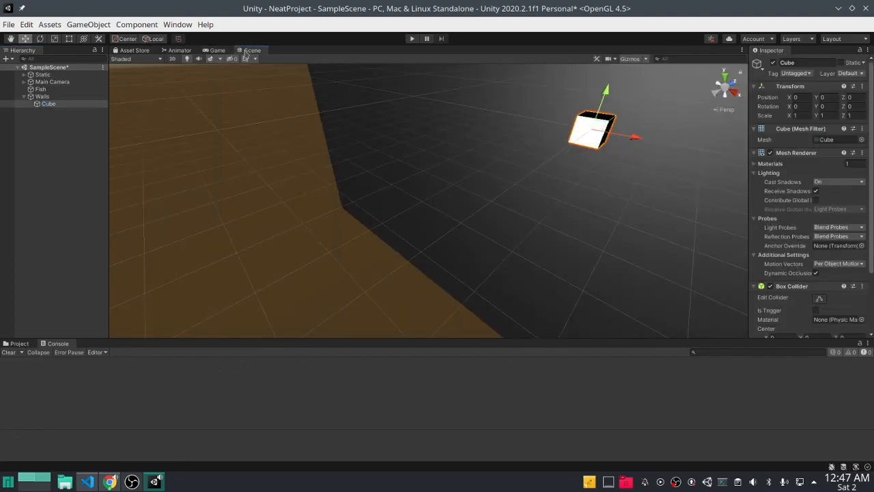
pyautogui.moveTo(543, 222); pyautogui.dragTo(467, 252, button='right')
pyautogui.scroll(2, 483, 182)
pyautogui.press('s')
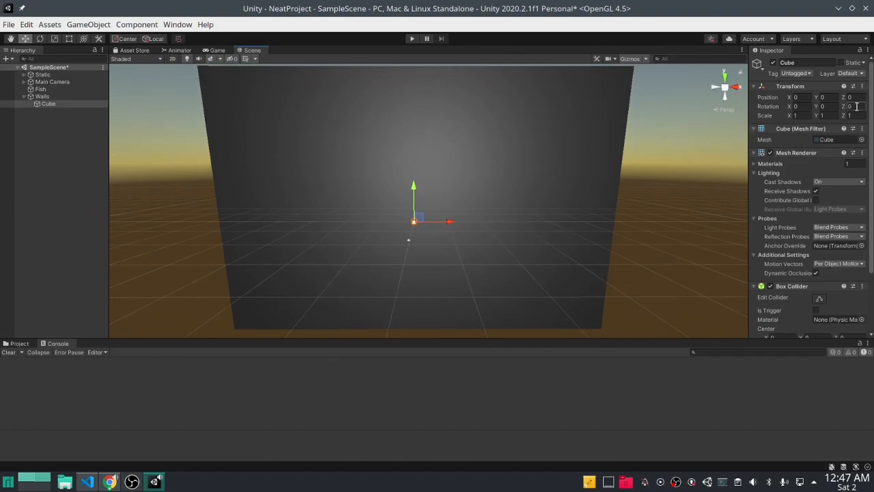
pyautogui.click(806, 107)
pyautogui.click(823, 116)
pyautogui.write('100')
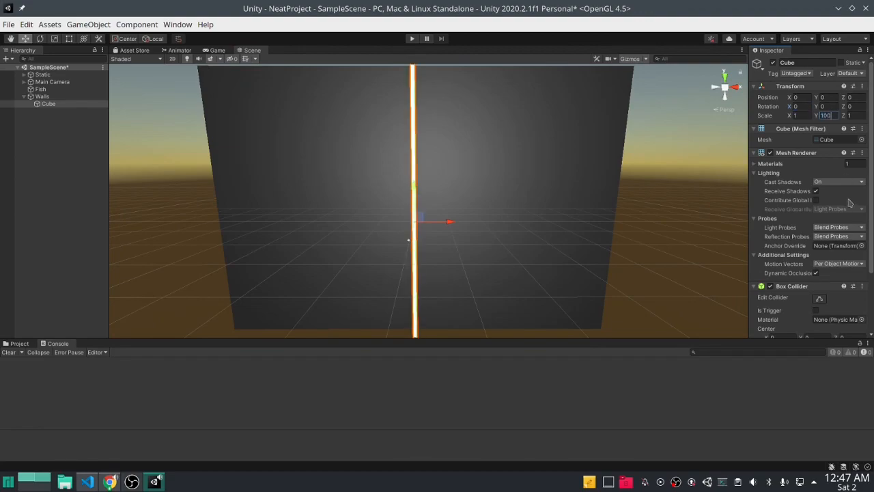
# - Set the Z scale of the cube under Walls to 20
pyautogui.click(808, 116)
pyautogui.click(859, 116)
pyautogui.write('50')
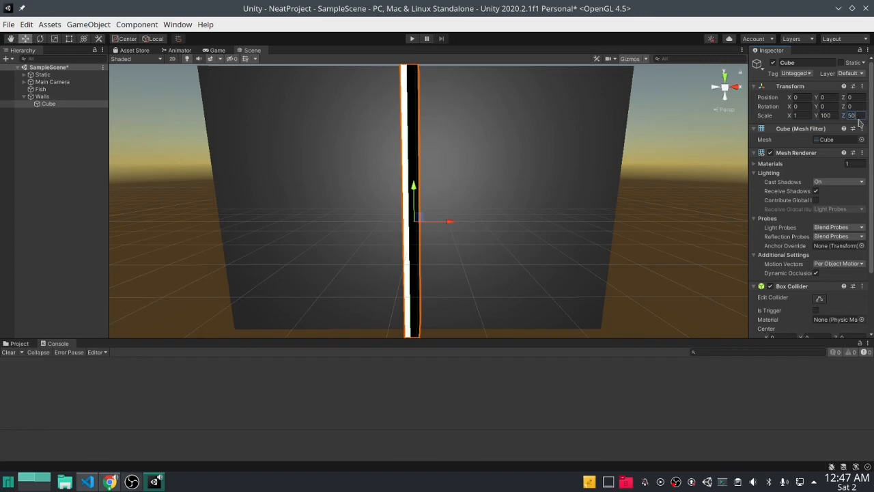
pyautogui.press('BackSpace')
pyautogui.press('BackSpace')
pyautogui.write('2')
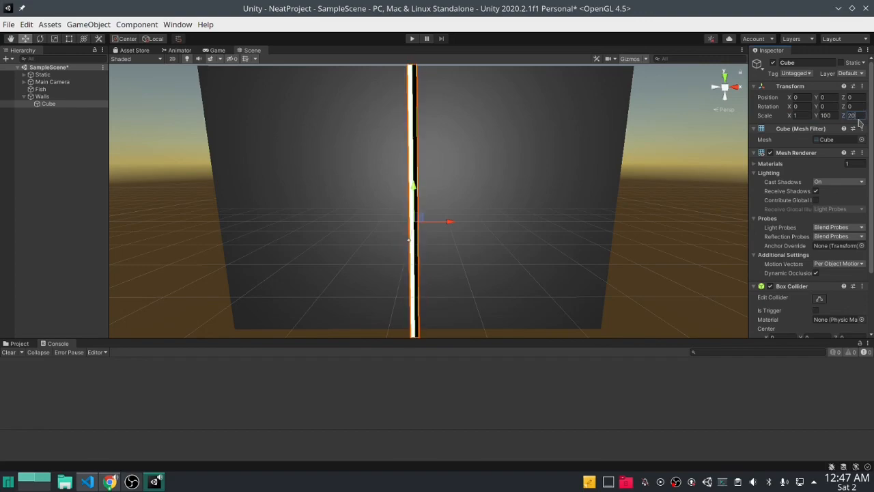
pyautogui.click(835, 104)
pyautogui.click(804, 106)
pyautogui.write('-10')
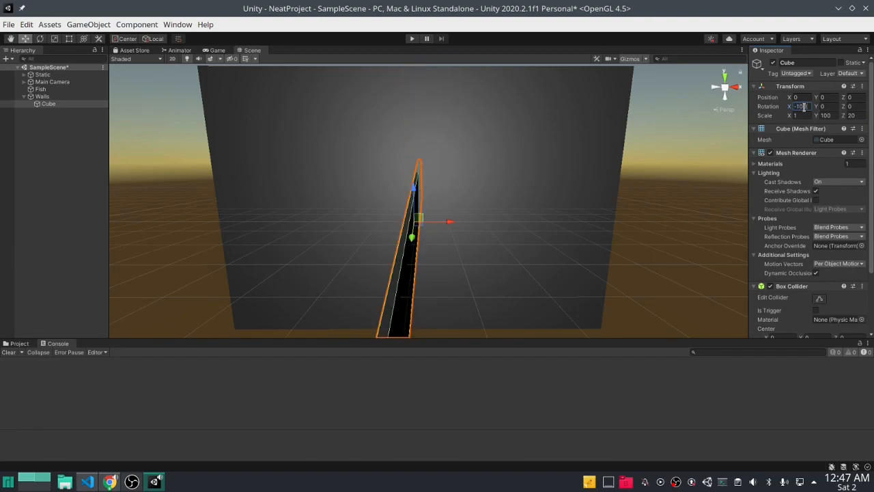
pyautogui.hotkey('ctrl', 'z')
pyautogui.click(802, 115)
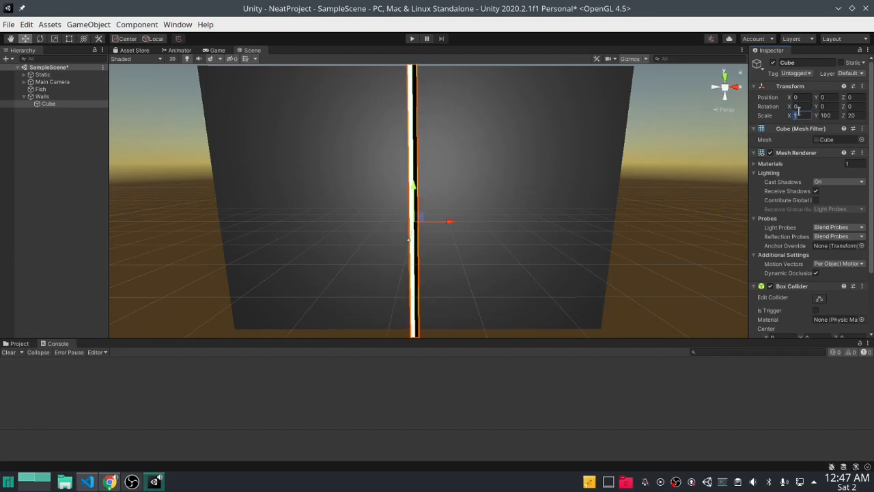
pyautogui.write('100')
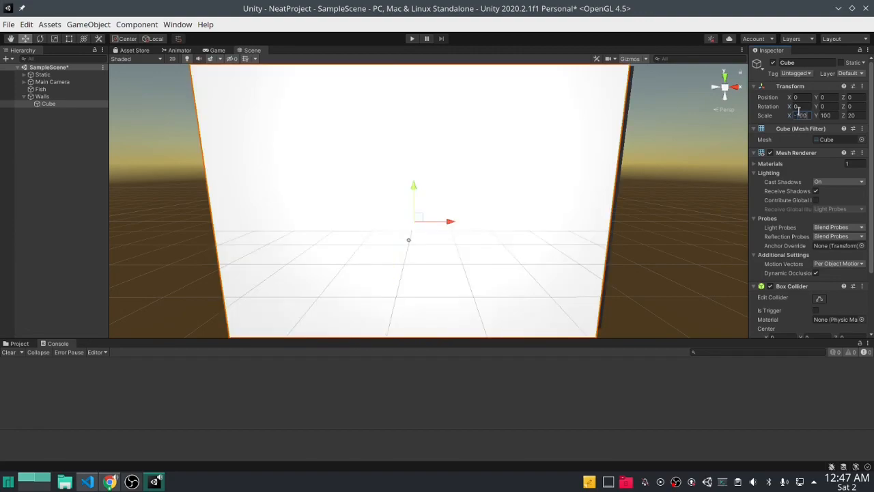
pyautogui.press('BackSpace')
pyautogui.press('BackSpace')
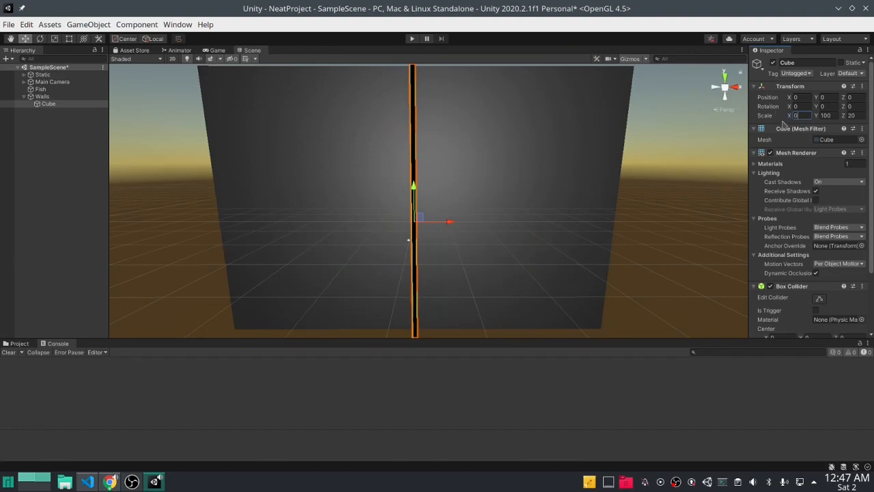
pyautogui.write('1')
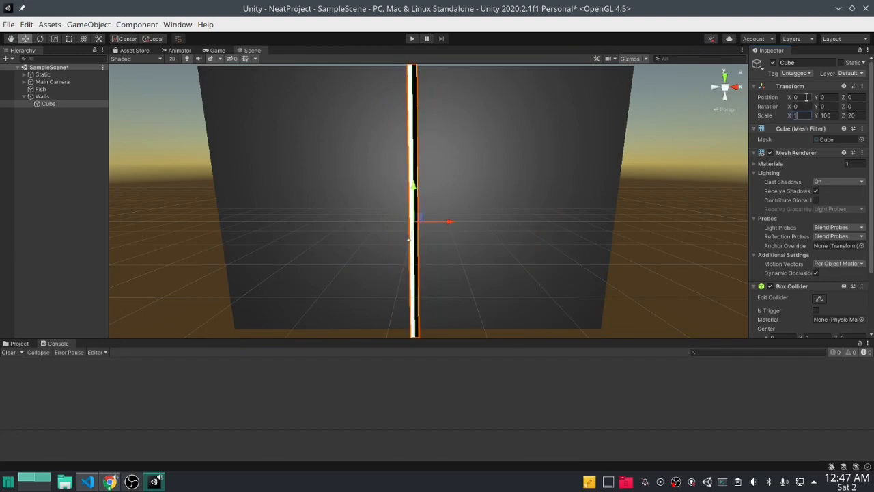
# - Set the X position of the cube under Walls to -50
pyautogui.click(807, 97)
pyautogui.write('-100')
pyautogui.press('BackSpace')
pyautogui.press('BackSpace')
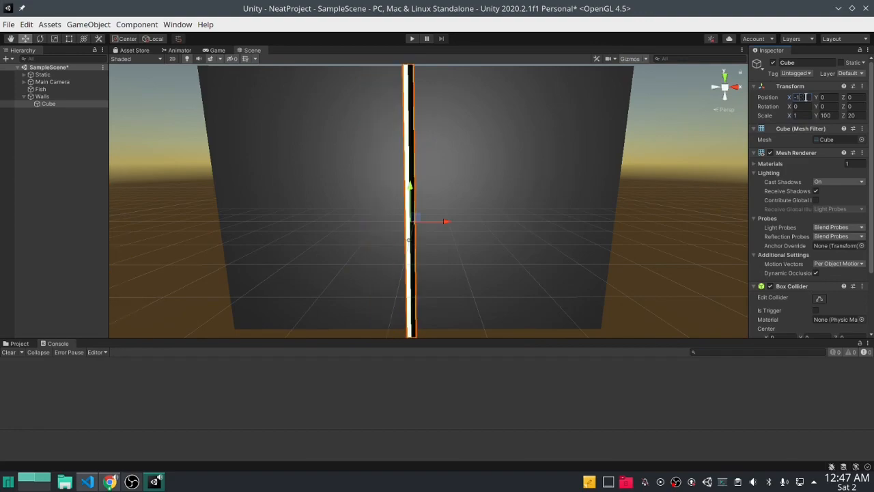
pyautogui.press('BackSpace')
pyautogui.write('50')
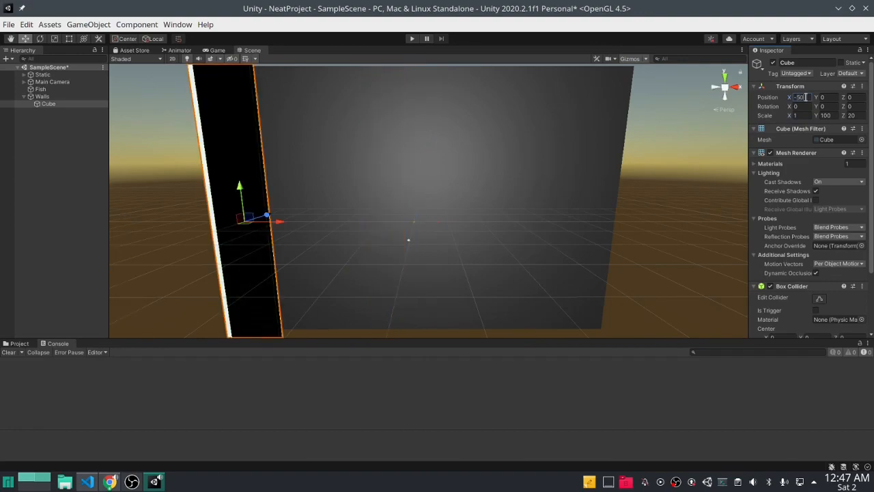
# - Examine the cube's placement and depth relative to the background from several angles in the scene
pyautogui.moveTo(347, 222); pyautogui.dragTo(440, 203, button='right')
pyautogui.press('d')
pyautogui.moveTo(437, 203); pyautogui.dragTo(146, 226, button='right')
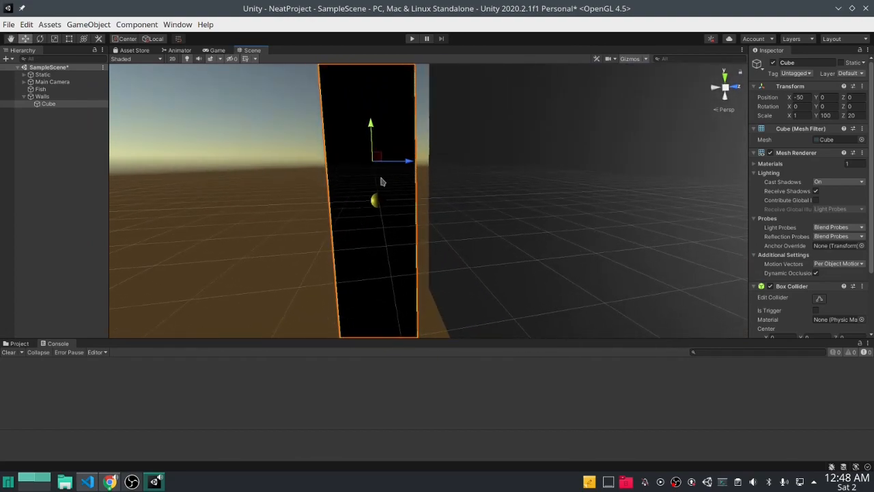
pyautogui.moveTo(363, 228); pyautogui.dragTo(510, 279, button='right')
pyautogui.press('d')
pyautogui.press('a')
pyautogui.press('a')
pyautogui.press('d')
pyautogui.press('a')
pyautogui.press('d')
pyautogui.press('s')
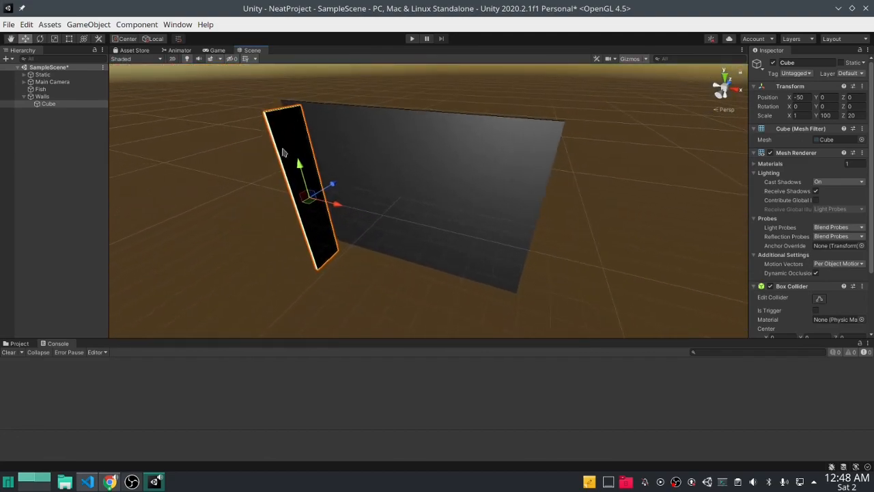
pyautogui.moveTo(419, 253); pyautogui.dragTo(444, 235, button='right')
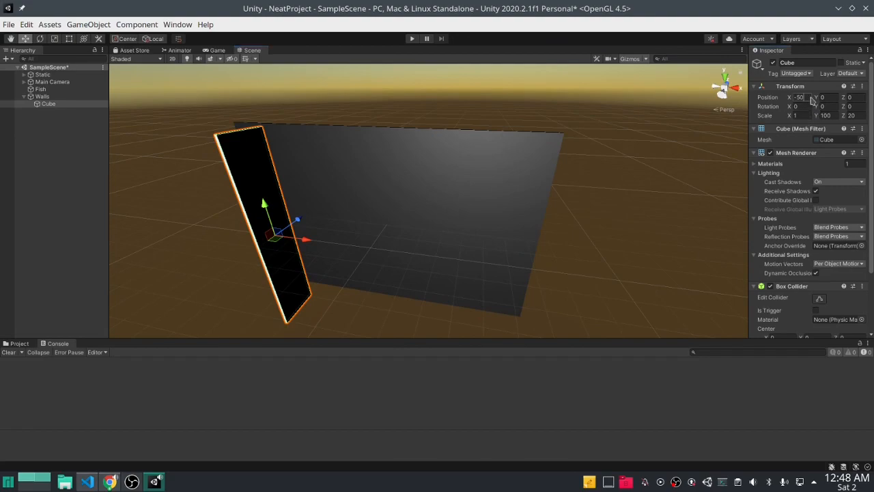
# - Set the Z scale of the cube under Walls to 10 and rename the cube as Wall
pyautogui.click(851, 114)
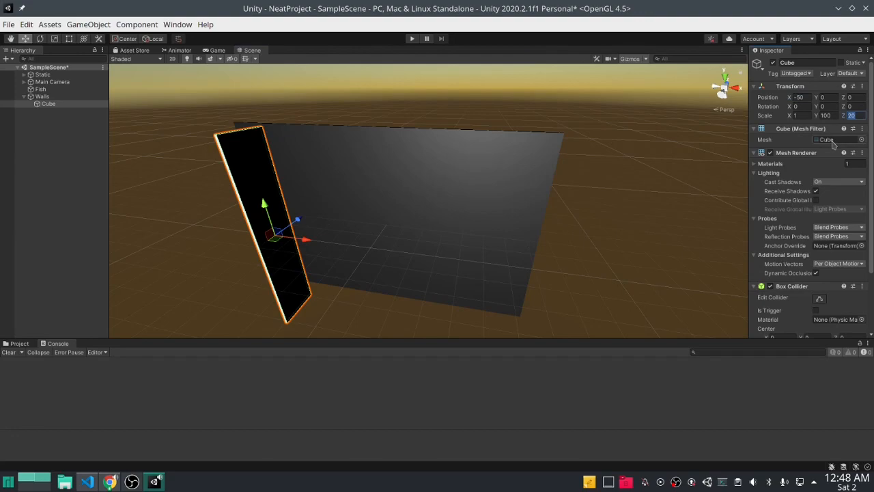
pyautogui.write('10')
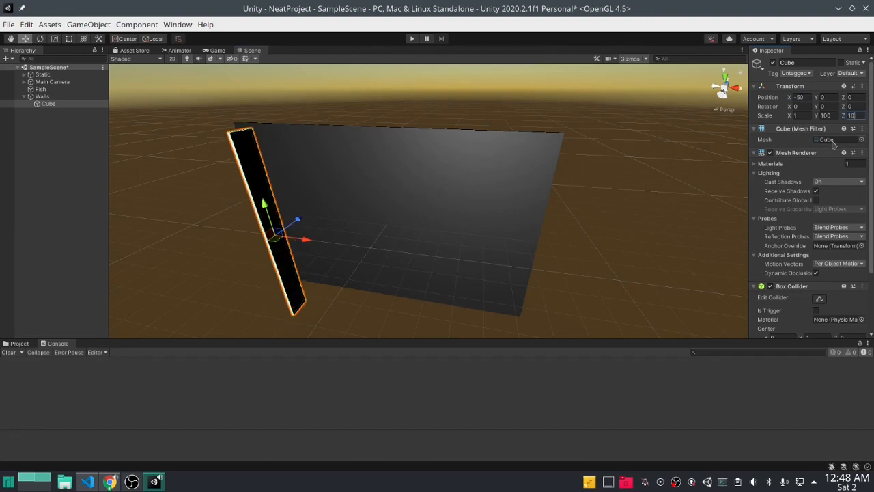
pyautogui.click(69, 133)
pyautogui.click(57, 106)
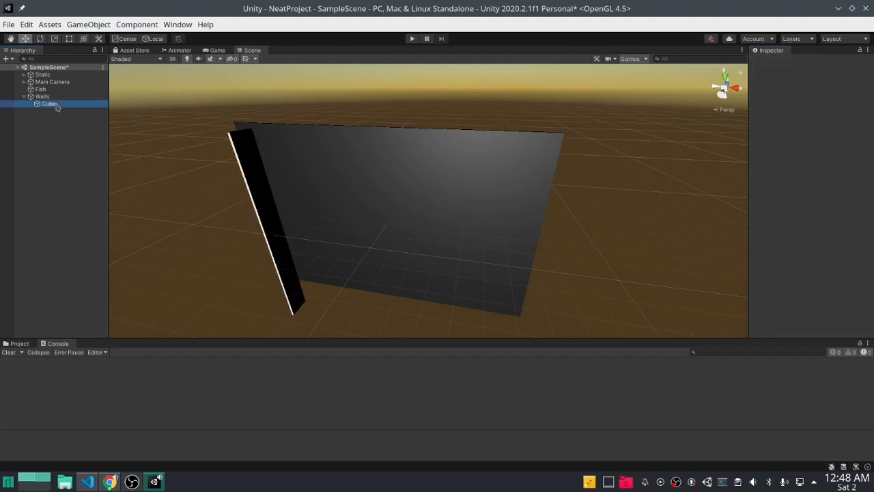
pyautogui.click(805, 62)
pyautogui.write('Wall')
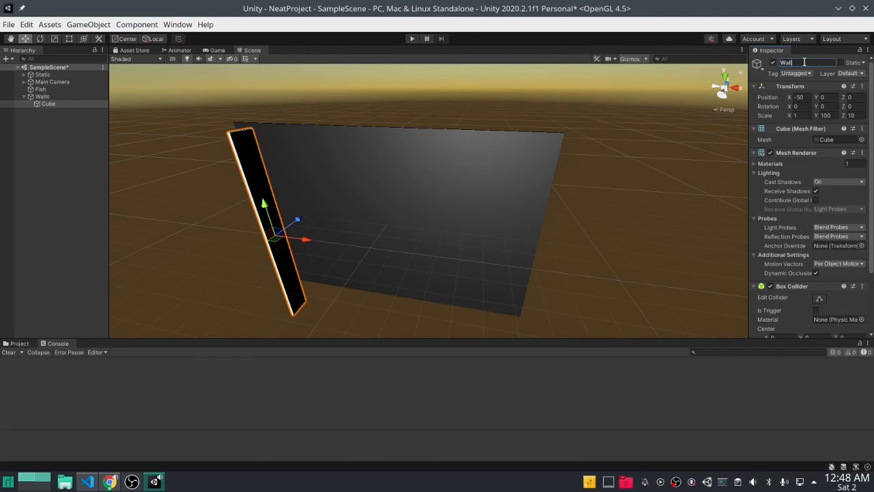
# - Duplicate the Wall object and set the copy's X position to 50
pyautogui.click(47, 105)
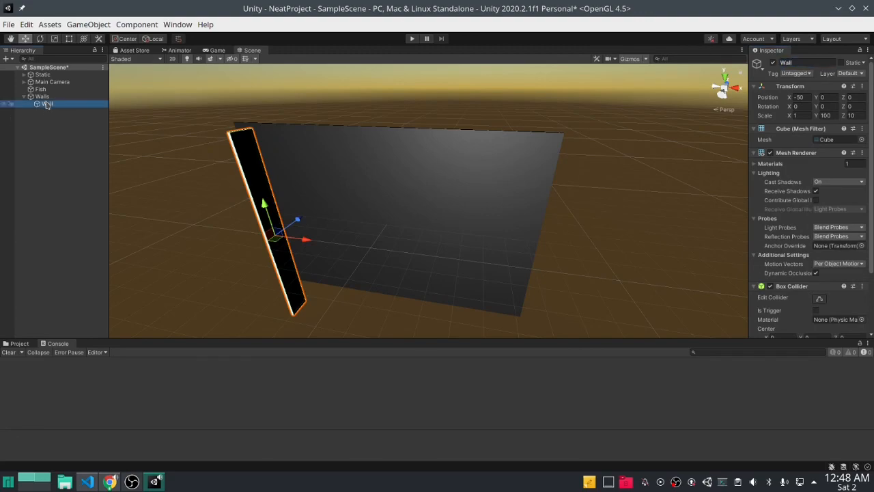
pyautogui.hotkey('ctrl', 'd')
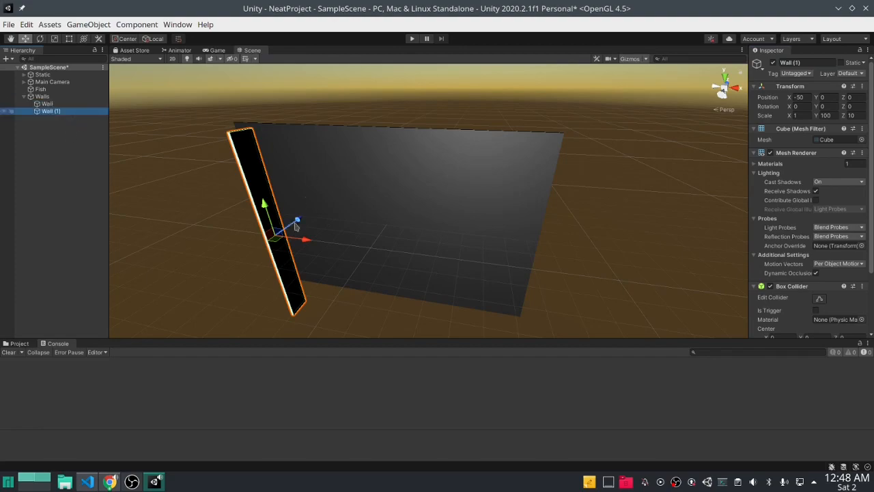
pyautogui.click(803, 97)
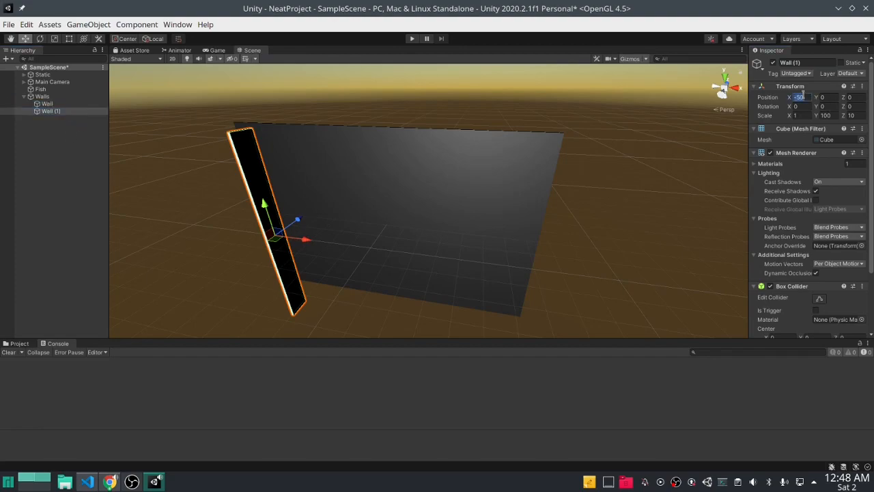
pyautogui.write('50')
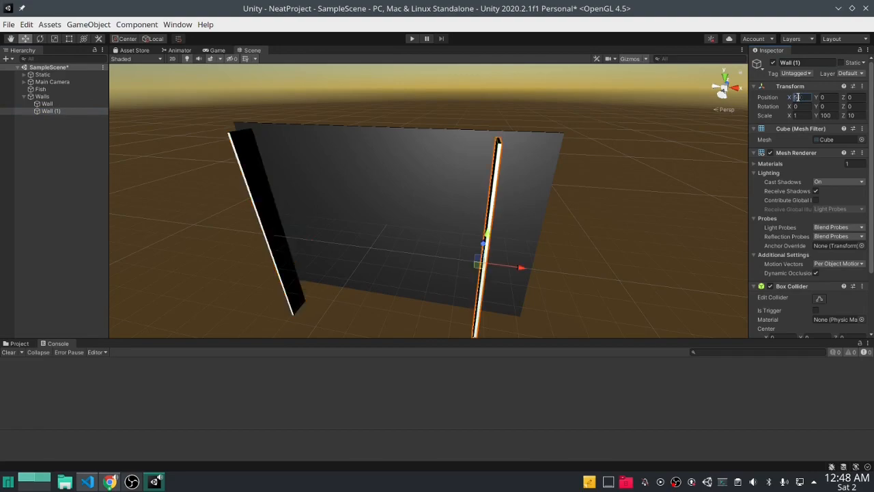
# - Duplicate the original Wall object to get a third wall under Walls
pyautogui.click(48, 150)
pyautogui.click(53, 104)
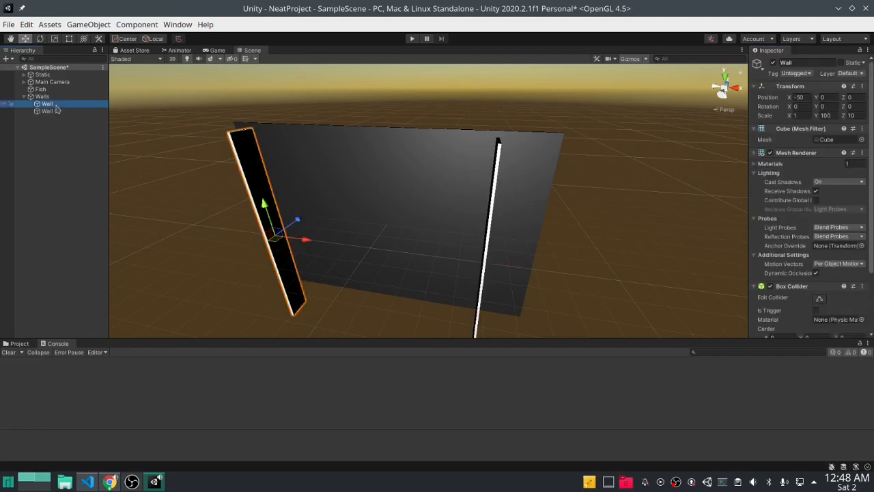
pyautogui.hotkey('ctrl', 'd')
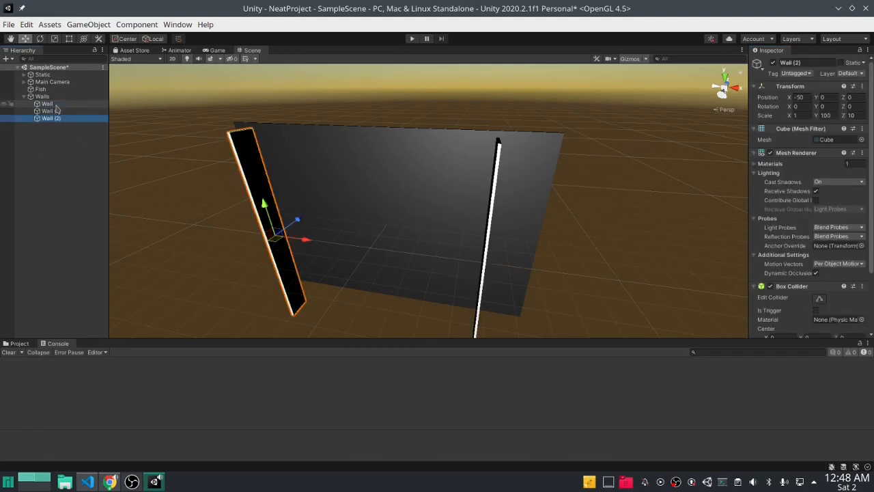
pyautogui.click(797, 106)
pyautogui.click(829, 106)
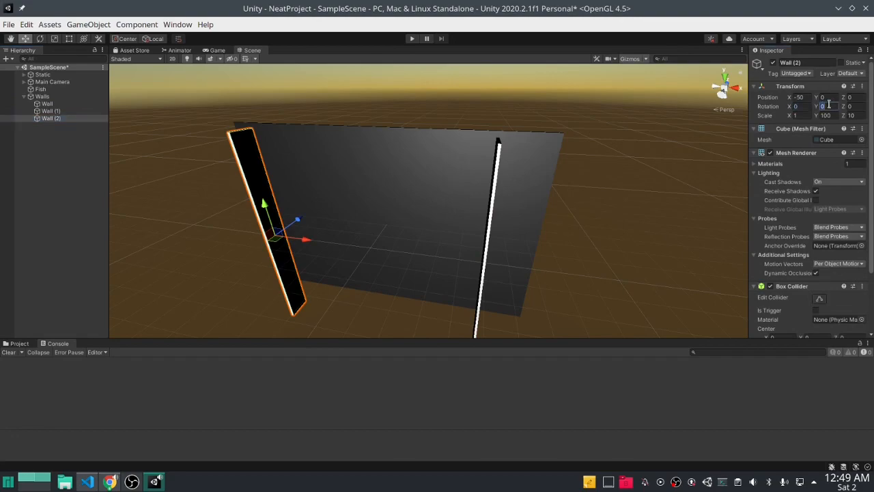
pyautogui.write('90')
pyautogui.press('BackSpace')
pyautogui.press('BackSpace')
# - Make the third wall horizontal by setting its Y scale to 1 and its X scale to 150
pyautogui.click(830, 115)
pyautogui.write('1')
pyautogui.click(804, 116)
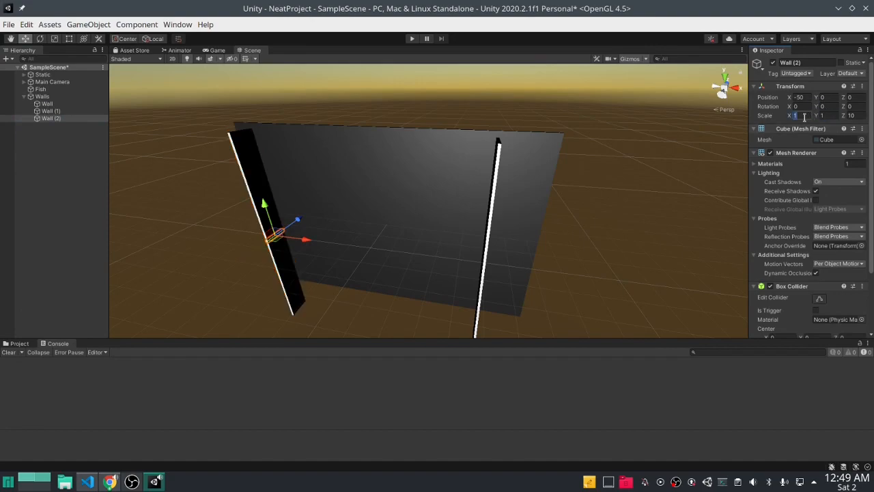
pyautogui.write('100')
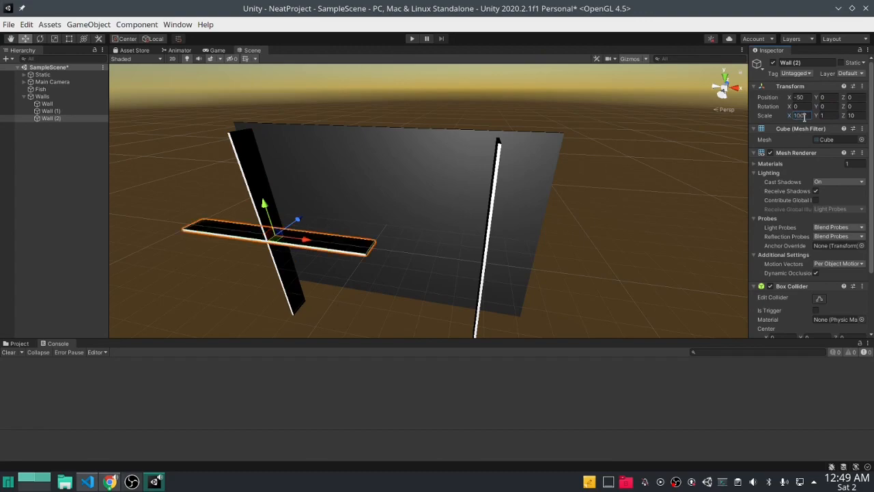
pyautogui.press('BackSpace')
pyautogui.press('BackSpace')
pyautogui.write('50')
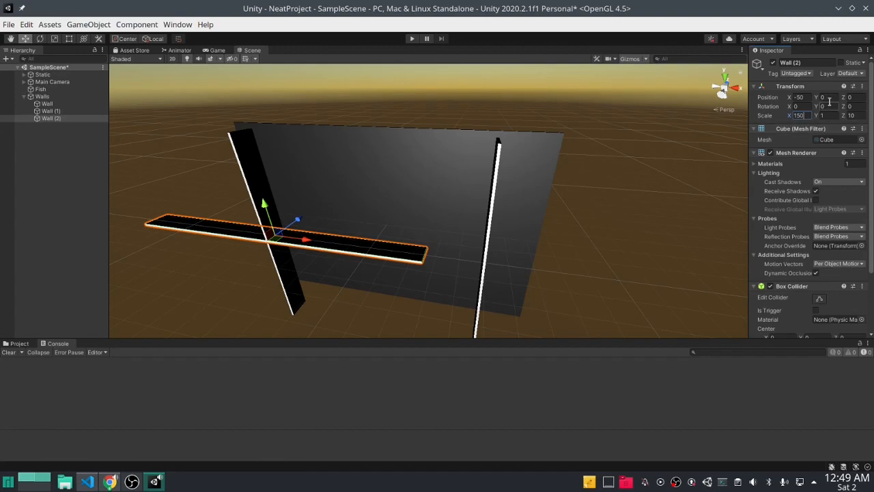
# - Place the horizontal wall at X position 0 and Y position -35, and check it in the Game view
pyautogui.click(808, 98)
pyautogui.write('0')
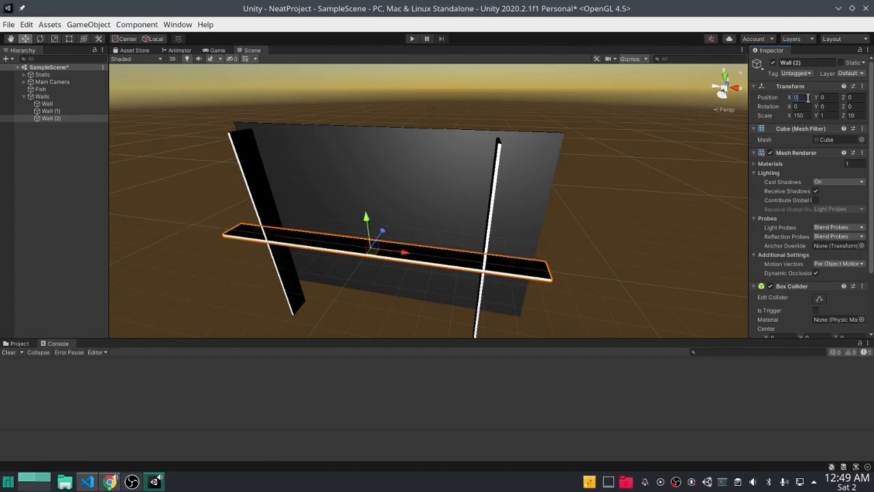
pyautogui.click(836, 97)
pyautogui.write('-50')
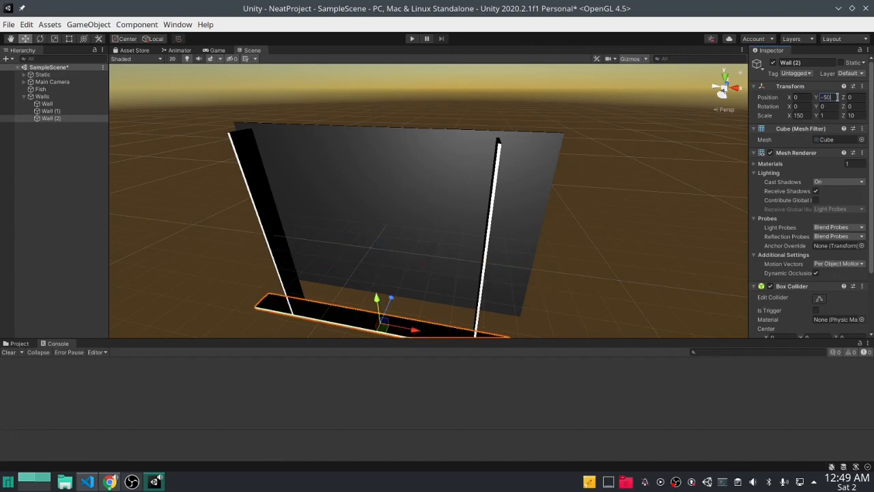
pyautogui.press('BackSpace')
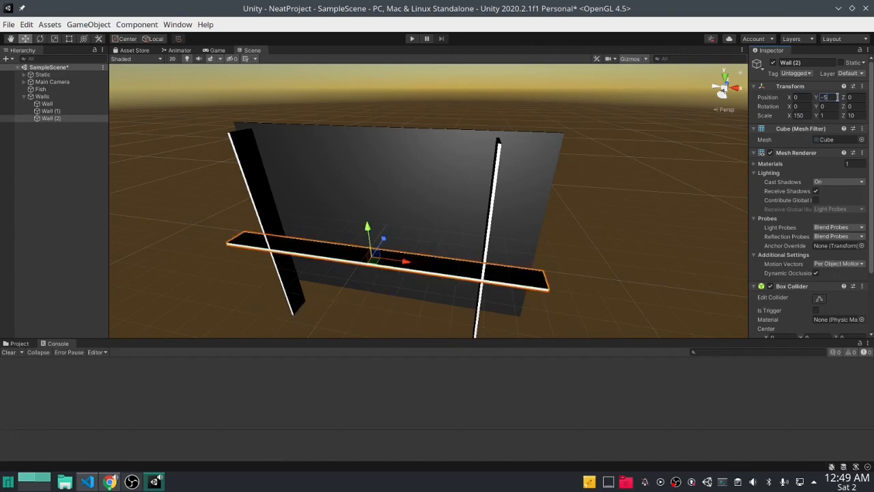
pyautogui.press('BackSpace')
pyautogui.write('35')
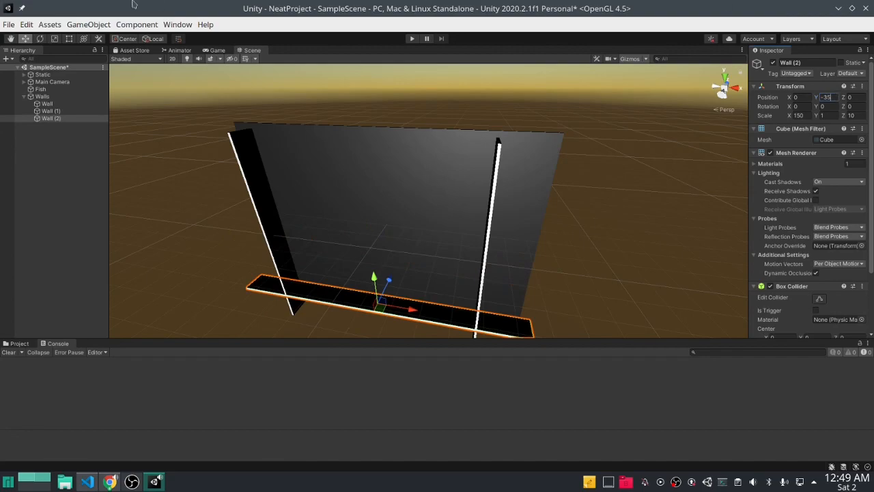
pyautogui.click(215, 51)
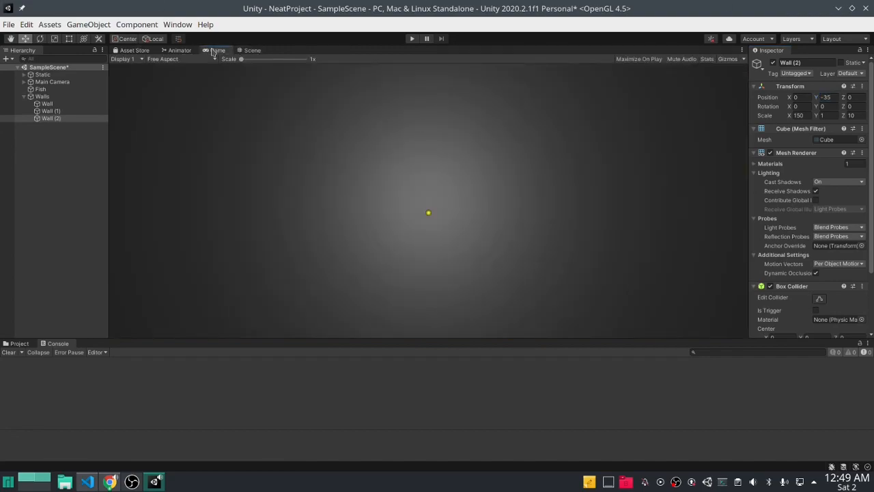
pyautogui.click(252, 51)
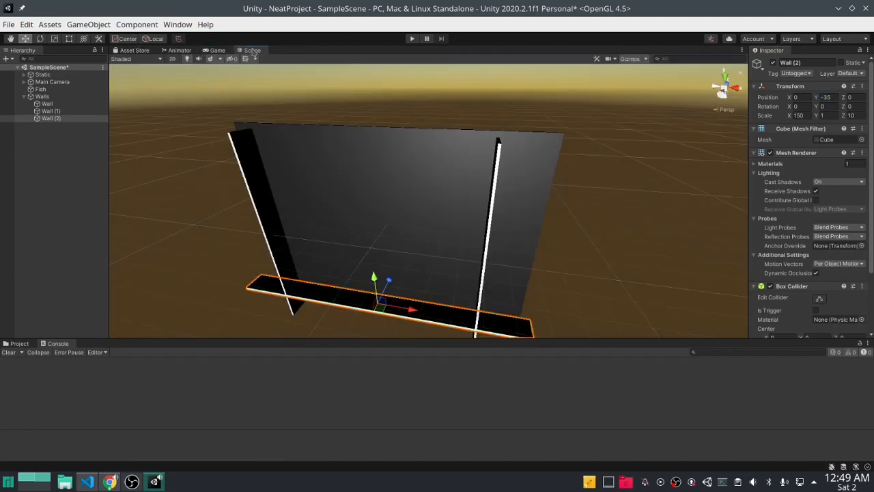
# - Duplicate the horizontal wall, set the copy's Y position to 35, and check the Game view
pyautogui.click(807, 115)
pyautogui.click(59, 120)
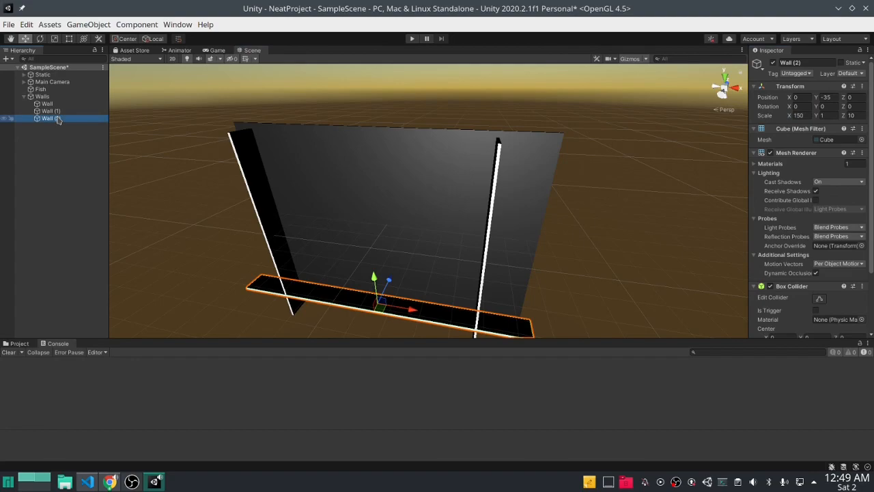
pyautogui.hotkey('ctrl', 'd')
pyautogui.click(827, 97)
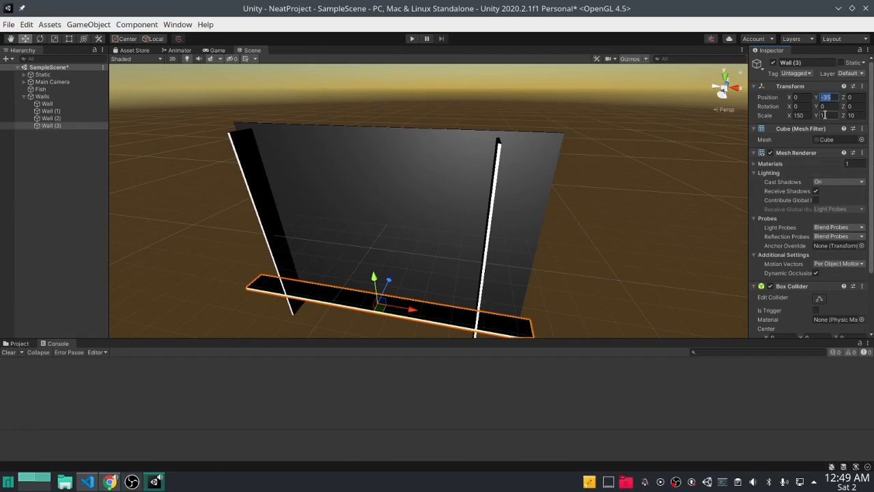
pyautogui.write('35')
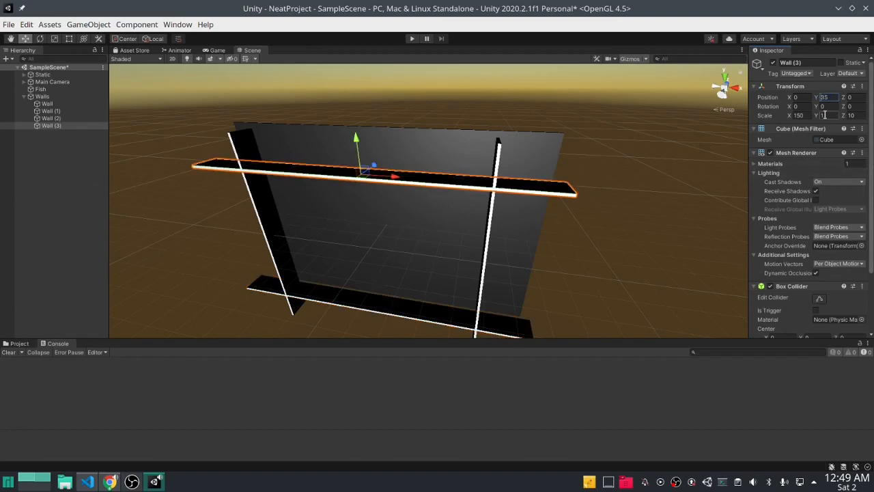
pyautogui.click(218, 50)
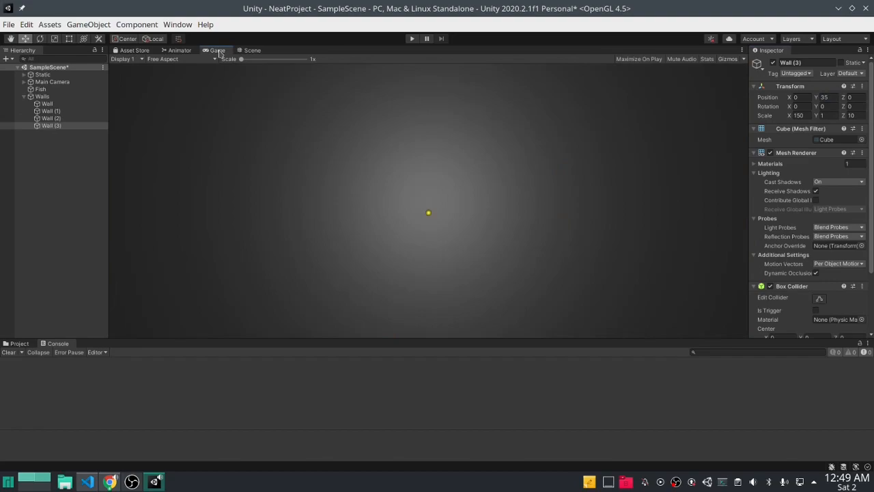
pyautogui.click(254, 51)
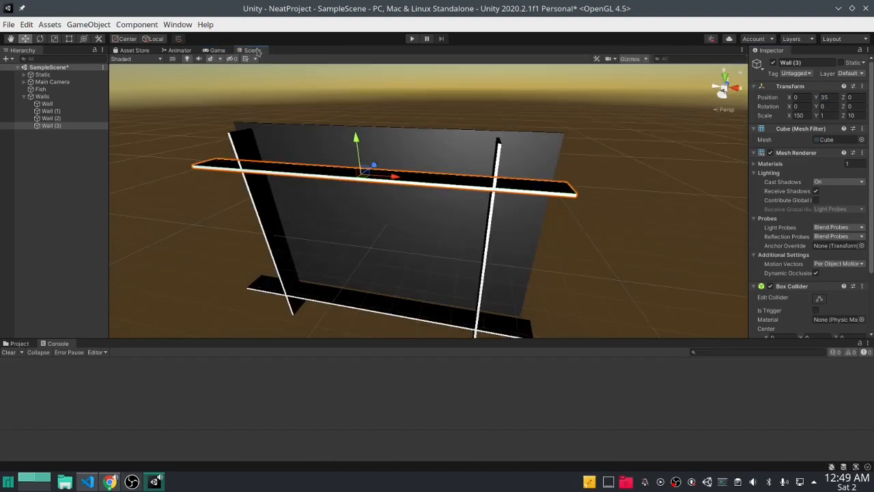
# - Nest the Walls group with its four walls under the Static object and collapse Static in the hierarchy
pyautogui.moveTo(493, 258); pyautogui.dragTo(523, 207, button='right')
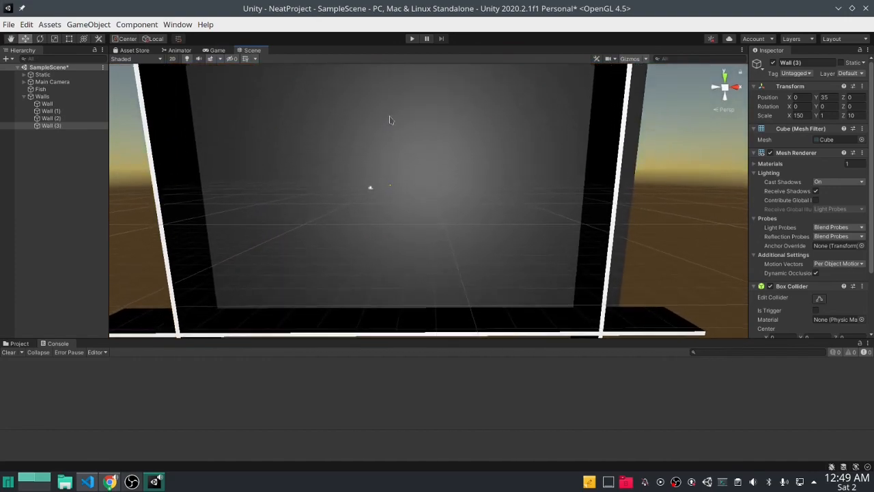
pyautogui.click(213, 51)
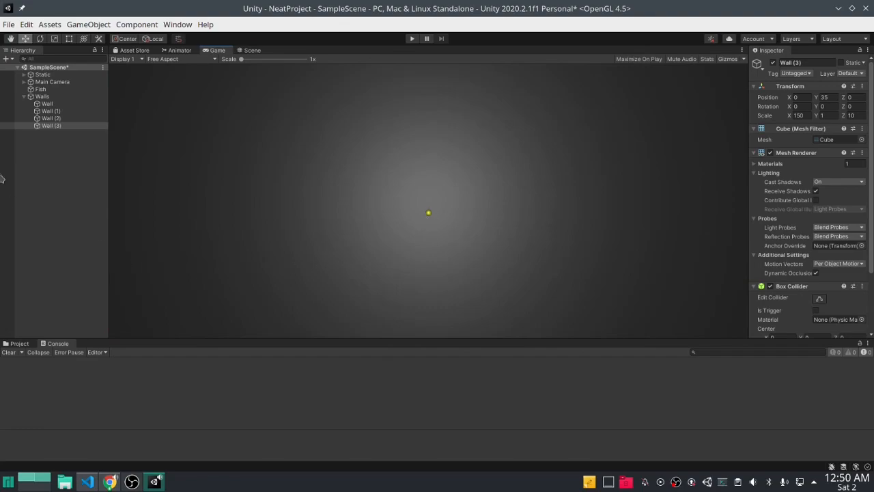
pyautogui.click(42, 96)
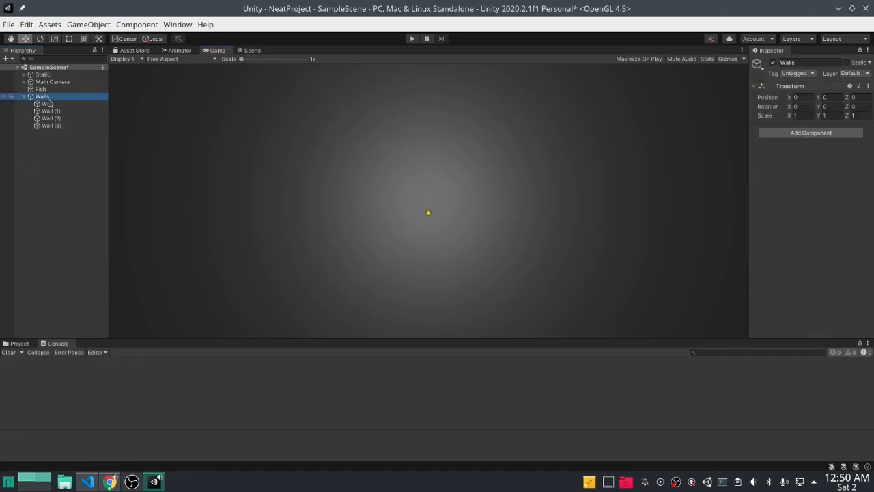
pyautogui.click(45, 103)
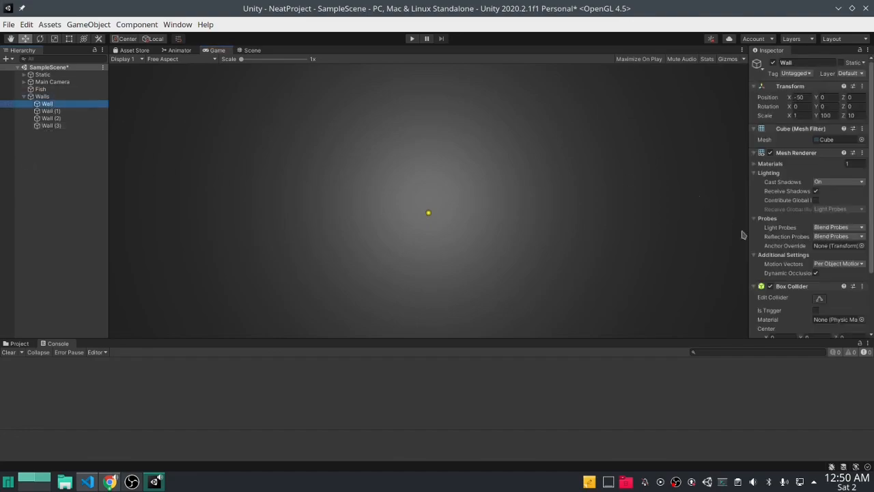
pyautogui.scroll(-5, 754, 235)
pyautogui.click(44, 98)
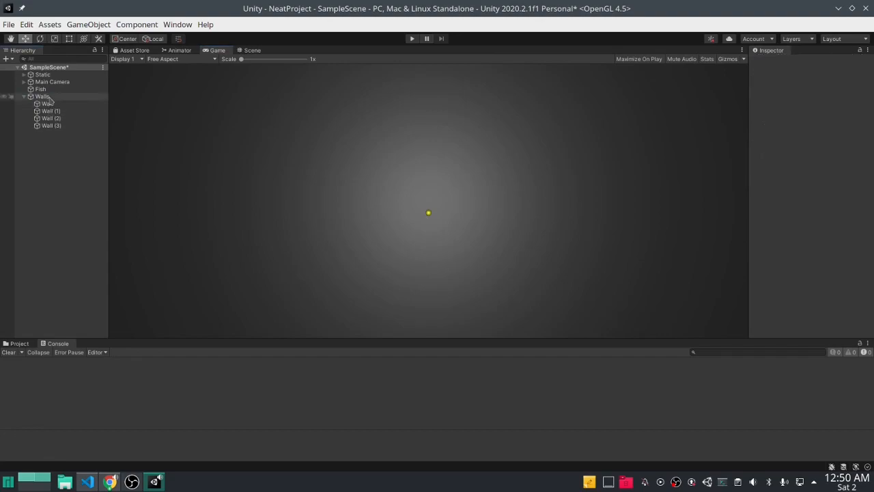
pyautogui.moveTo(44, 100); pyautogui.dragTo(47, 77)
pyautogui.click(68, 145)
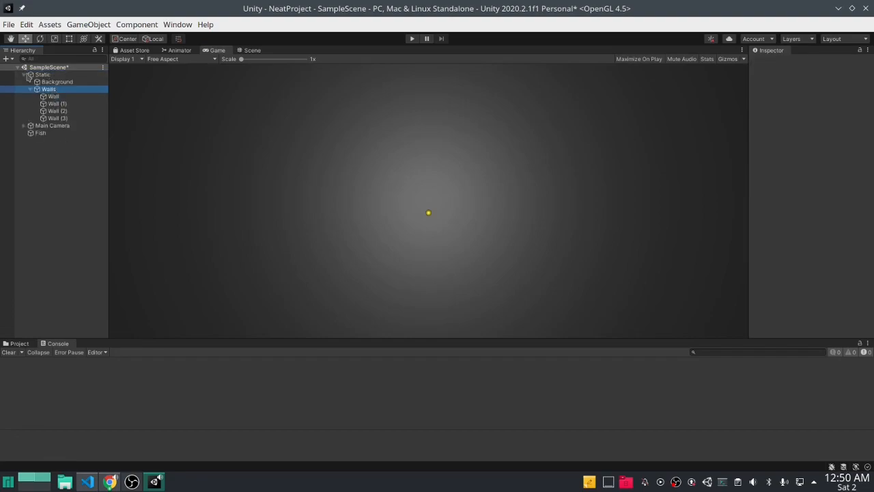
pyautogui.click(27, 76)
pyautogui.click(24, 75)
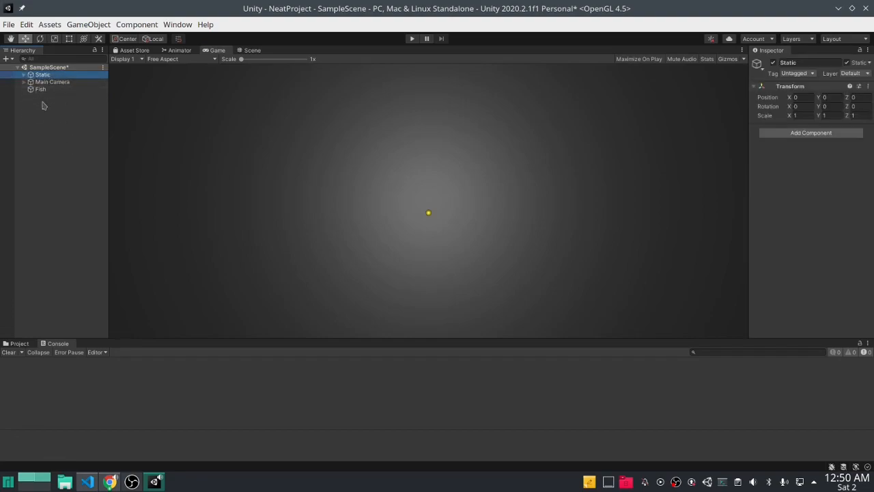
# - Create a folder named Prefabs directly under Assets
pyautogui.click(42, 89)
pyautogui.scroll(-3, 847, 236)
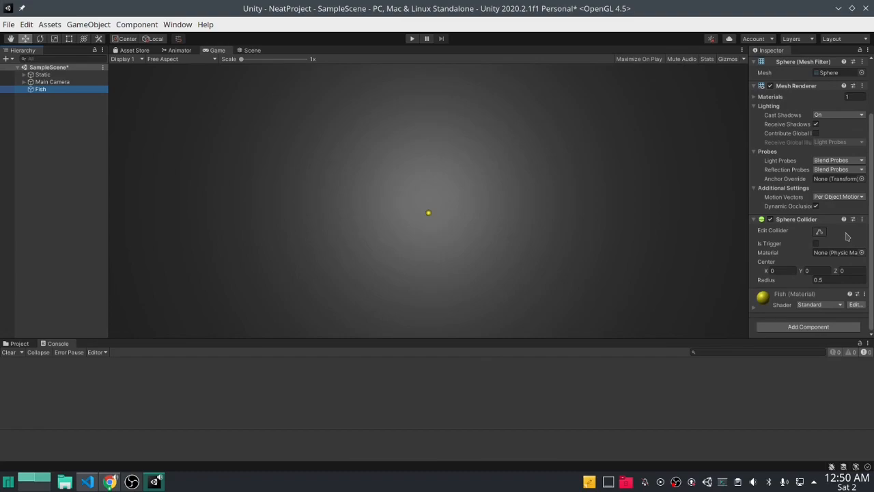
pyautogui.click(11, 345)
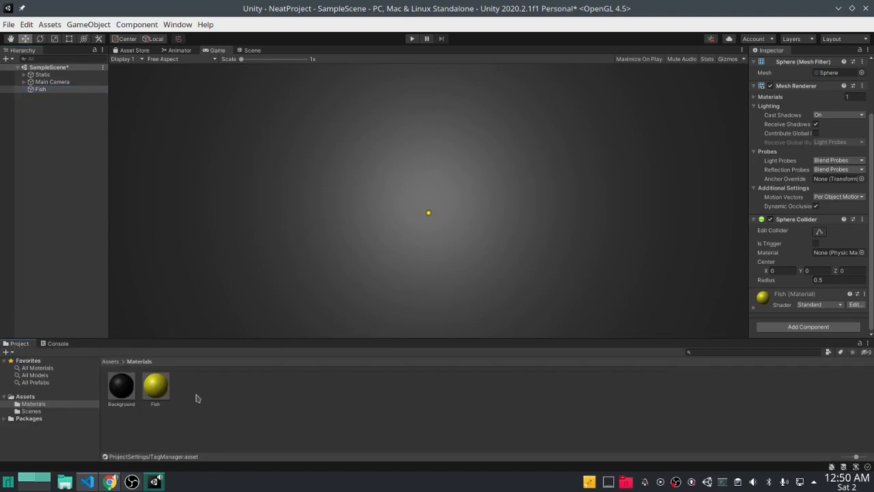
pyautogui.click(61, 411)
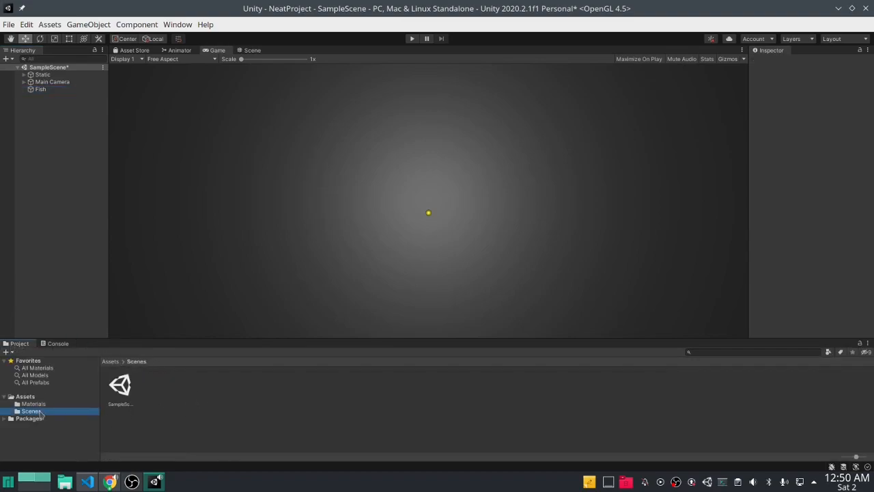
pyautogui.click(25, 396)
pyautogui.rightClick(27, 396)
pyautogui.moveTo(98, 80)
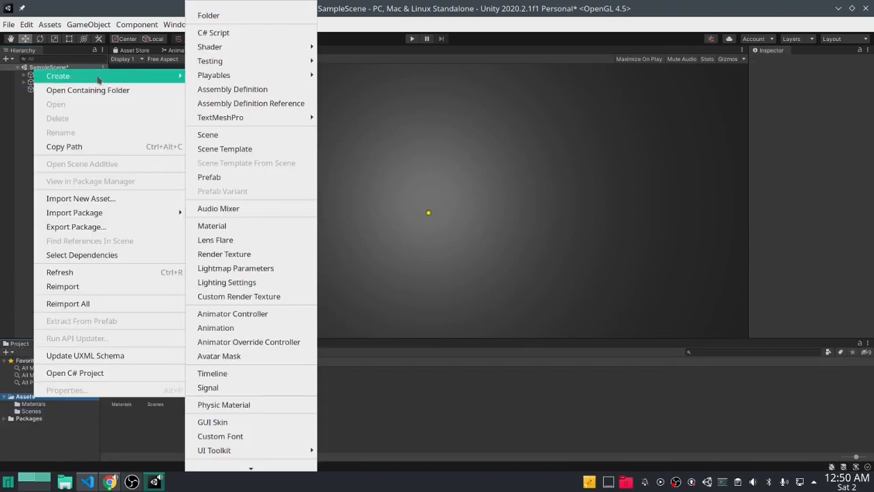
pyautogui.click(244, 17)
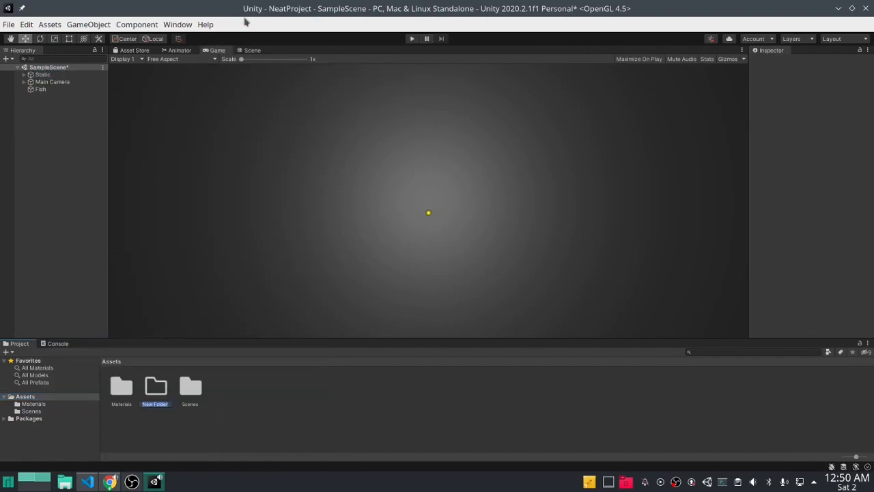
pyautogui.write('Prefabs')
pyautogui.press('Return')
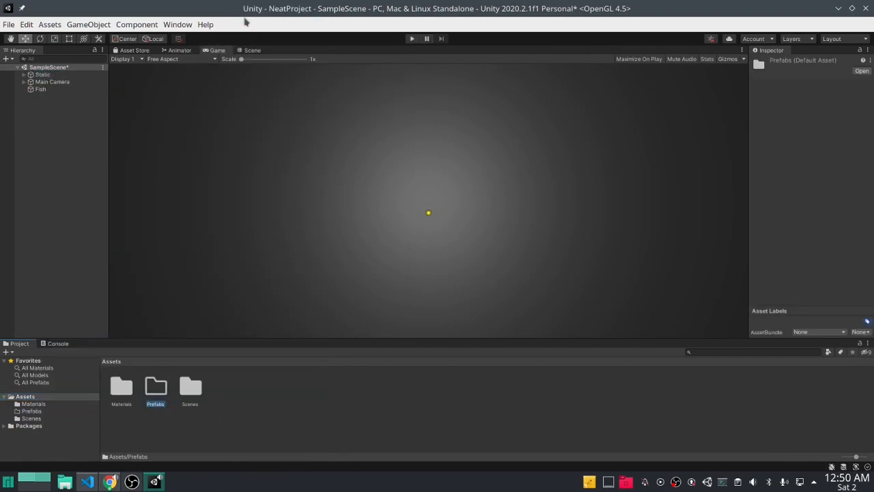
# - Turn the Fish sphere into a prefab in the Prefabs folder and delete the original from the scene
pyautogui.click(45, 91)
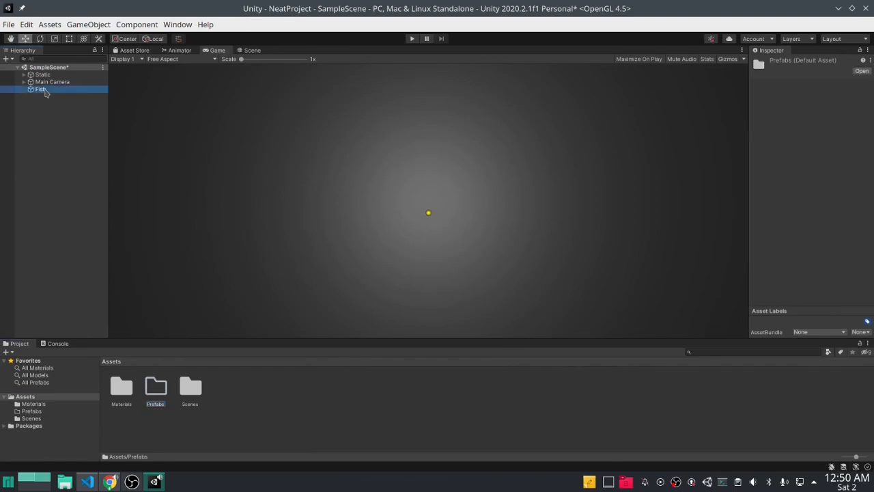
pyautogui.moveTo(45, 92); pyautogui.dragTo(158, 395)
pyautogui.click(151, 409)
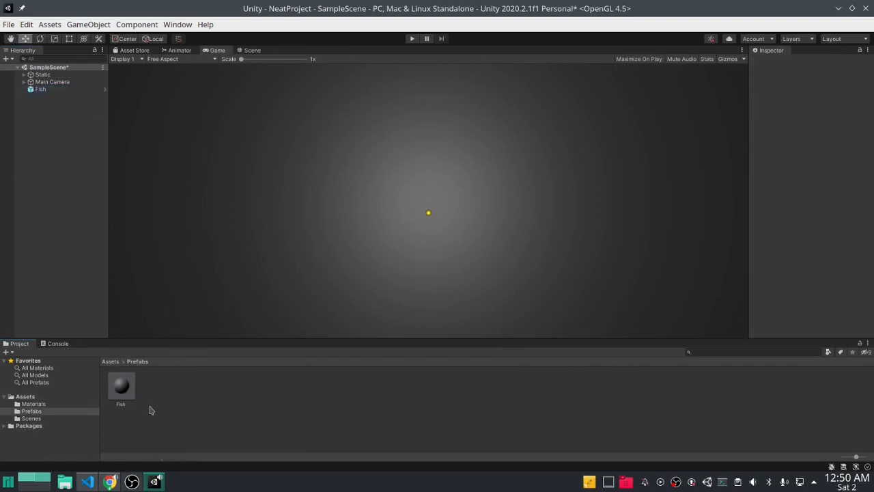
pyautogui.click(124, 393)
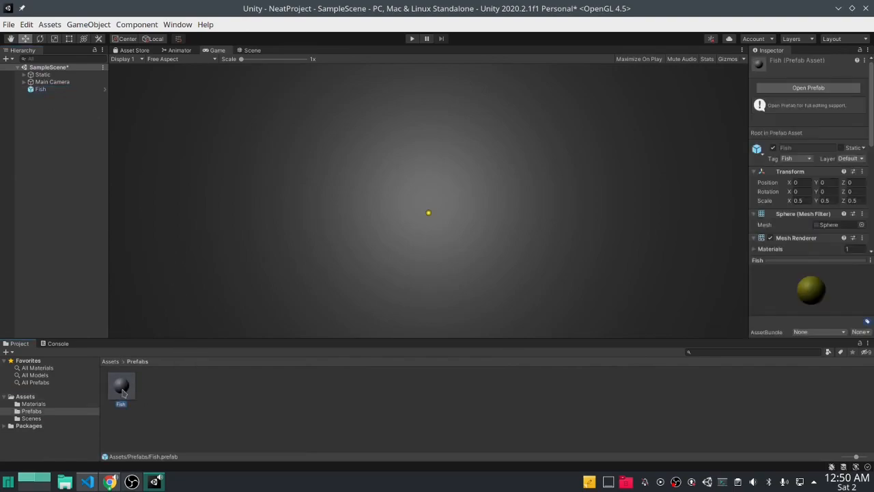
pyautogui.click(96, 310)
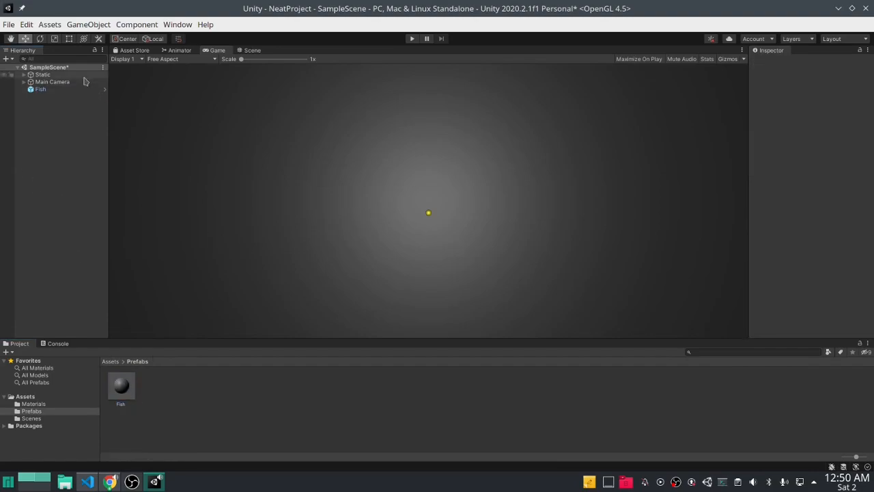
pyautogui.click(52, 90)
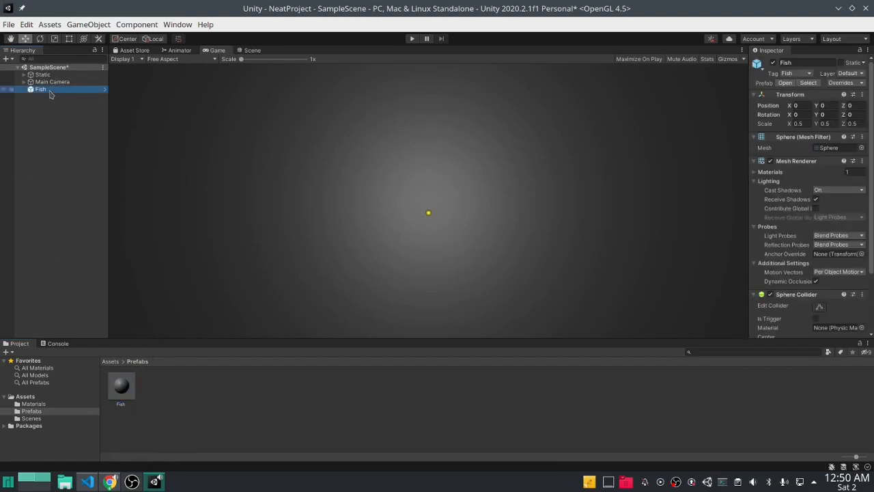
pyautogui.press('Delete')
# - Place an instance of the Fish prefab in the scene hierarchy as a test and delete it again
pyautogui.click(127, 386)
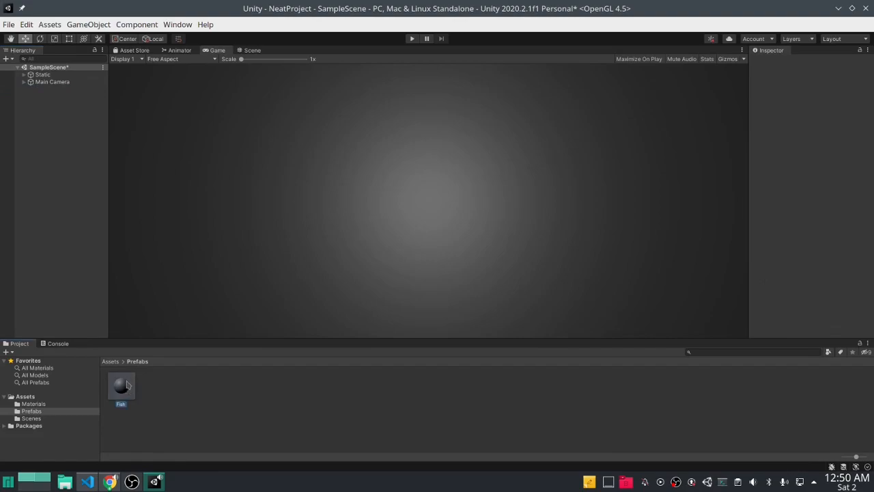
pyautogui.moveTo(126, 386); pyautogui.dragTo(60, 122)
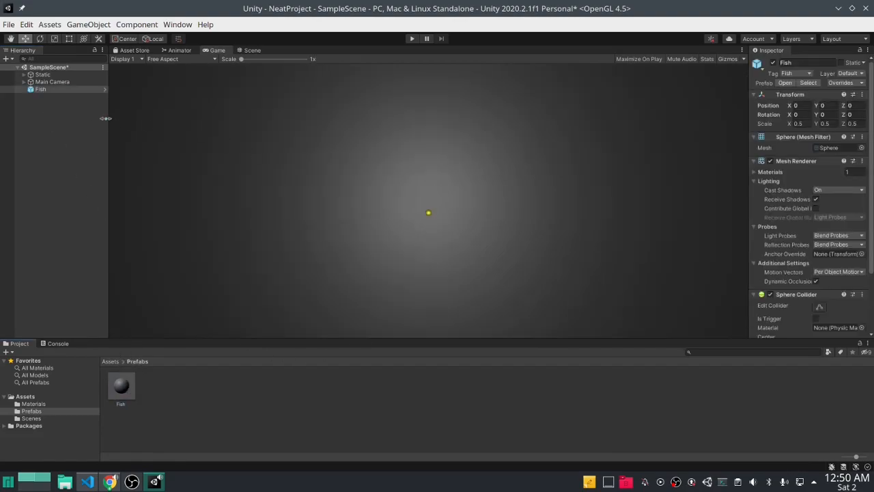
pyautogui.click(49, 109)
pyautogui.click(41, 90)
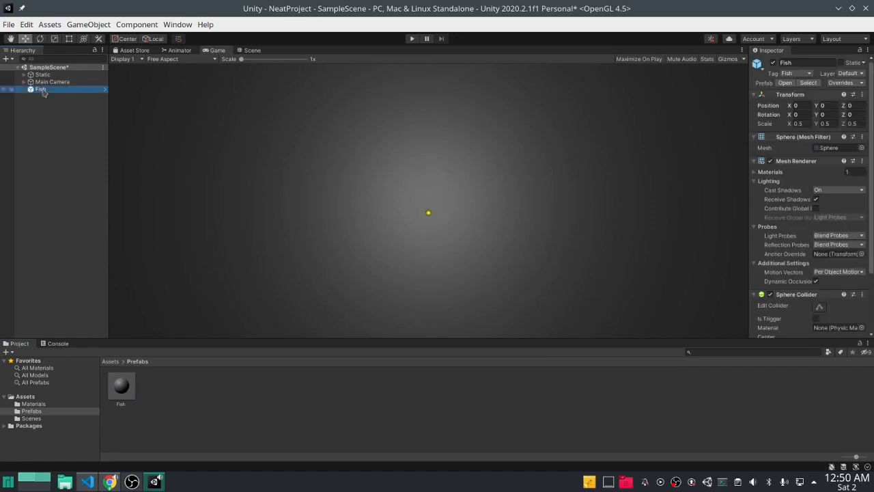
pyautogui.press('Delete')
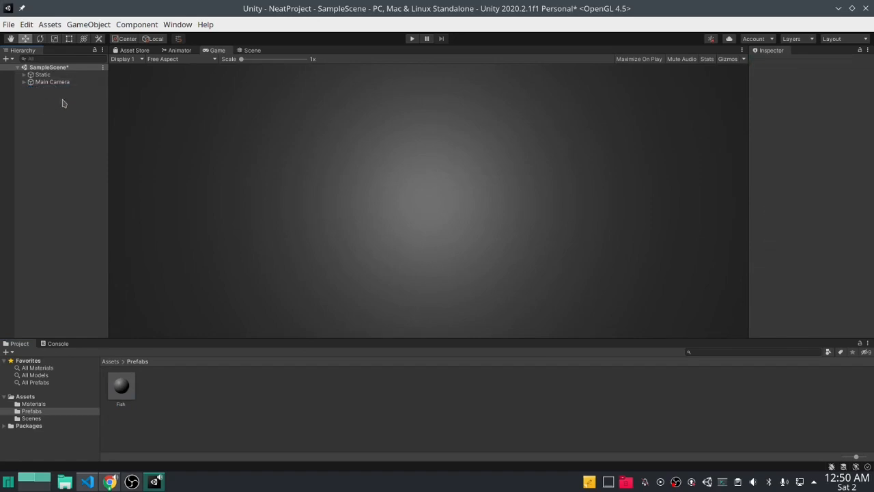
# - Add a 3D cube to the scene and name it Food
pyautogui.rightClick(63, 101)
pyautogui.moveTo(150, 265)
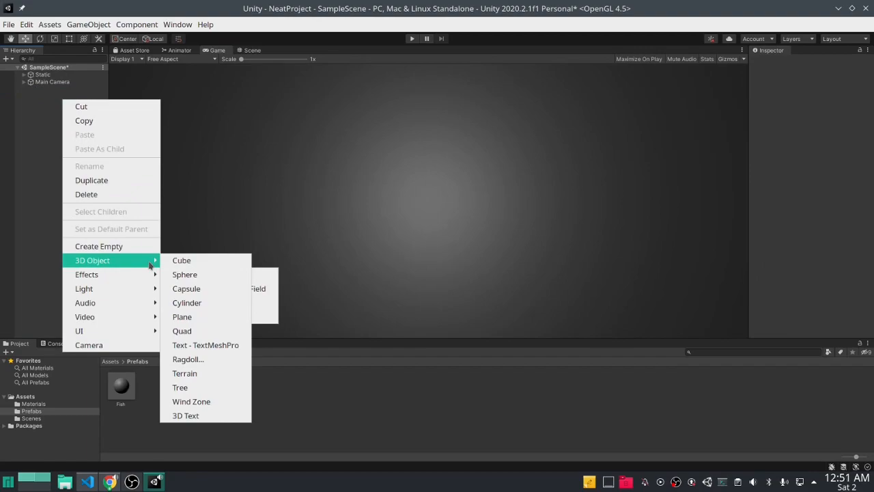
pyautogui.click(194, 262)
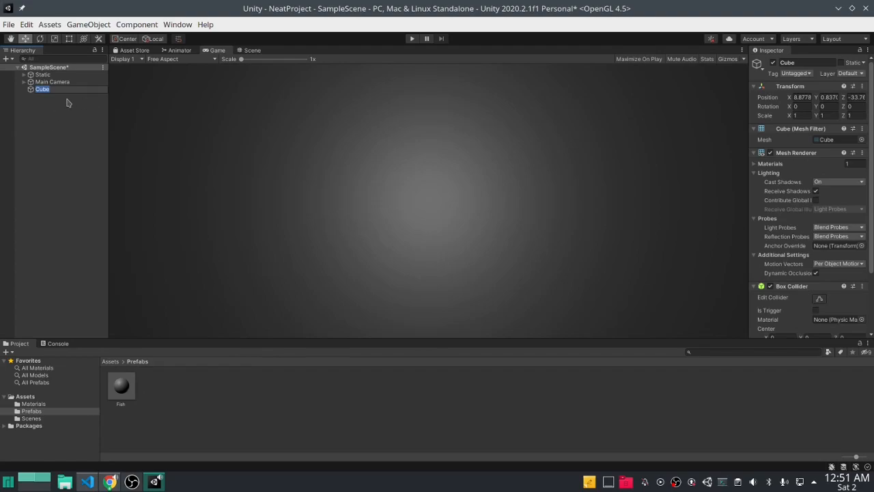
pyautogui.write('Food')
pyautogui.press('Return')
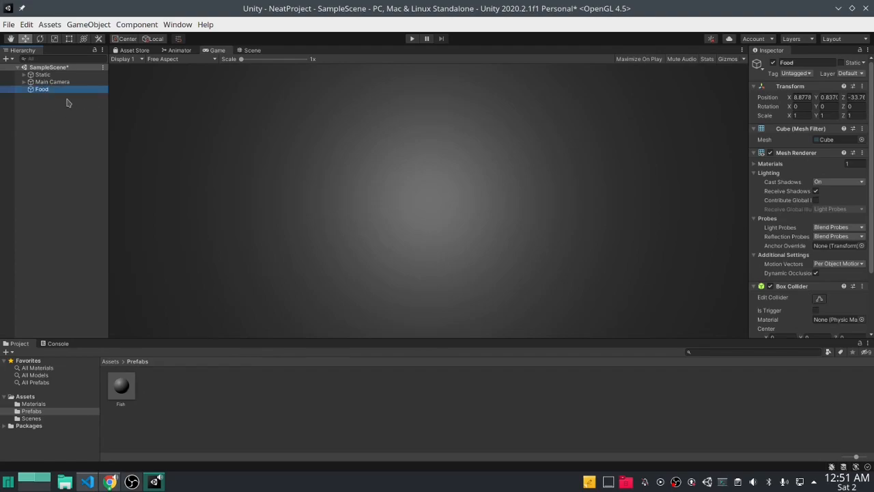
# - Reset the Food cube's transform and set its X and Y scale to 0.3
pyautogui.rightClick(817, 87)
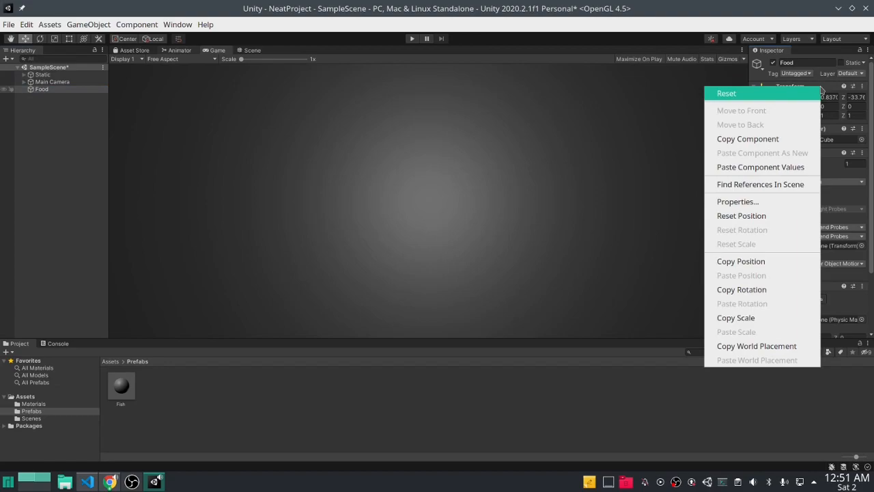
pyautogui.click(763, 89)
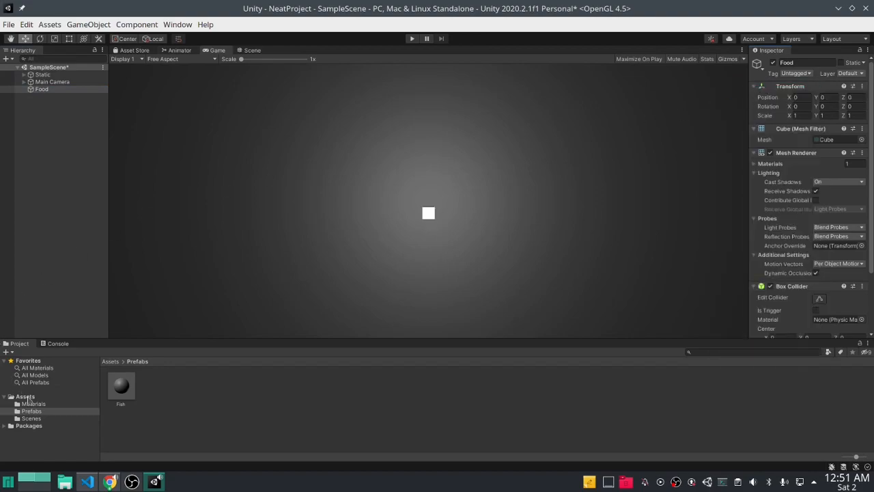
pyautogui.write('0.3')
pyautogui.press('Tab')
pyautogui.write('0')
pyautogui.click(806, 115)
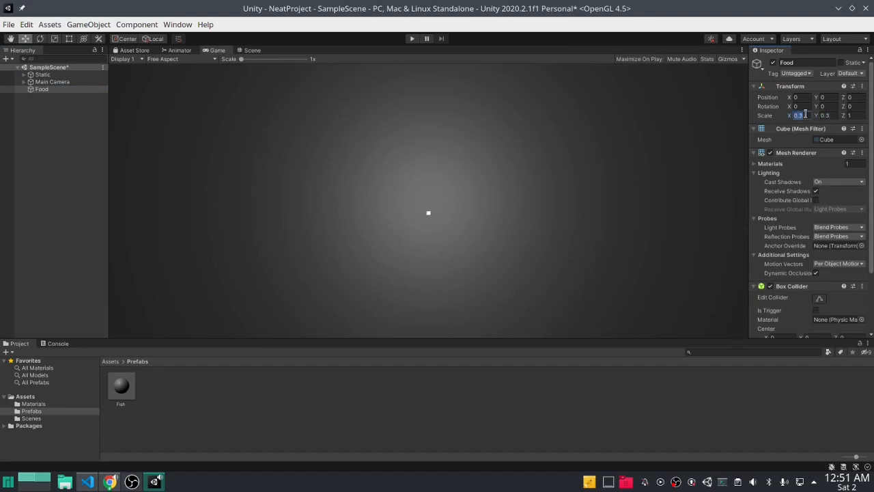
pyautogui.click(859, 116)
# - Create a new material named Food in the Materials folder
pyautogui.click(35, 404)
pyautogui.rightClick(205, 410)
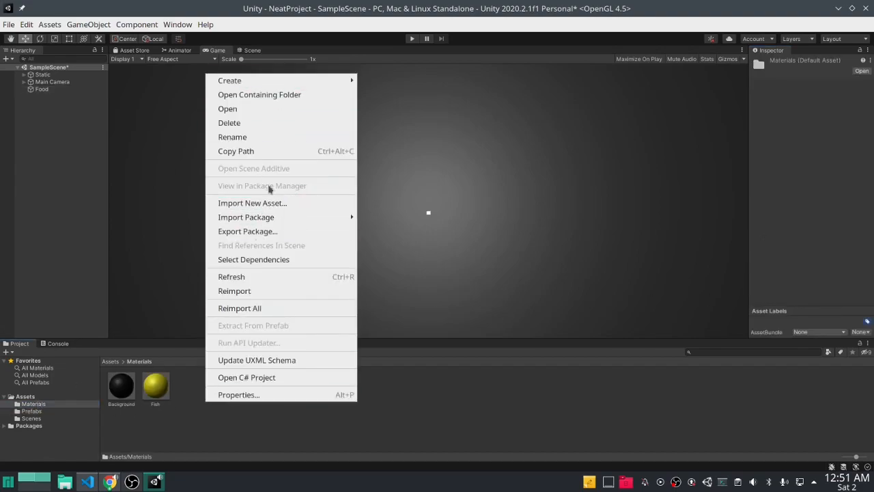
pyautogui.moveTo(284, 82)
pyautogui.click(408, 226)
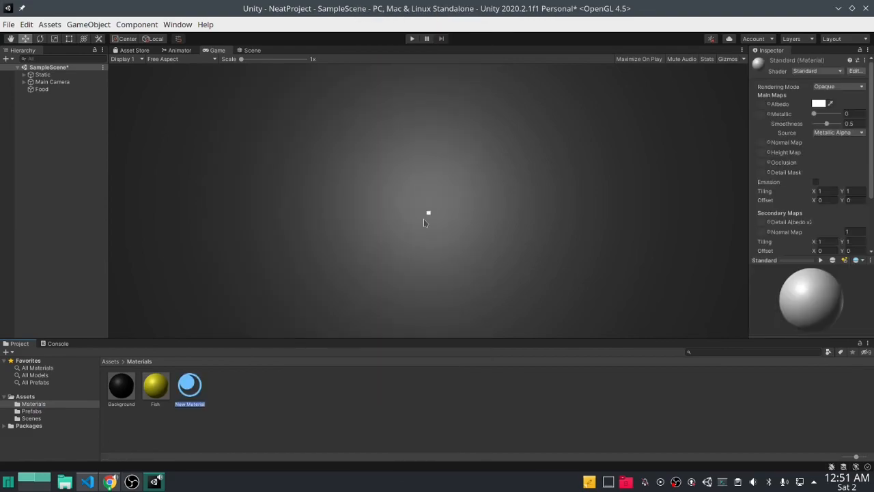
pyautogui.write('Food')
pyautogui.press('Return')
pyautogui.click(818, 103)
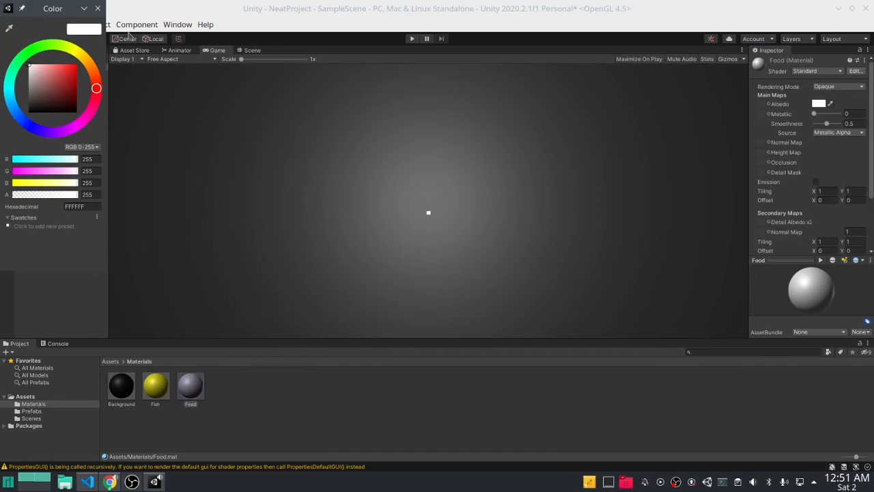
pyautogui.click(98, 8)
pyautogui.click(220, 412)
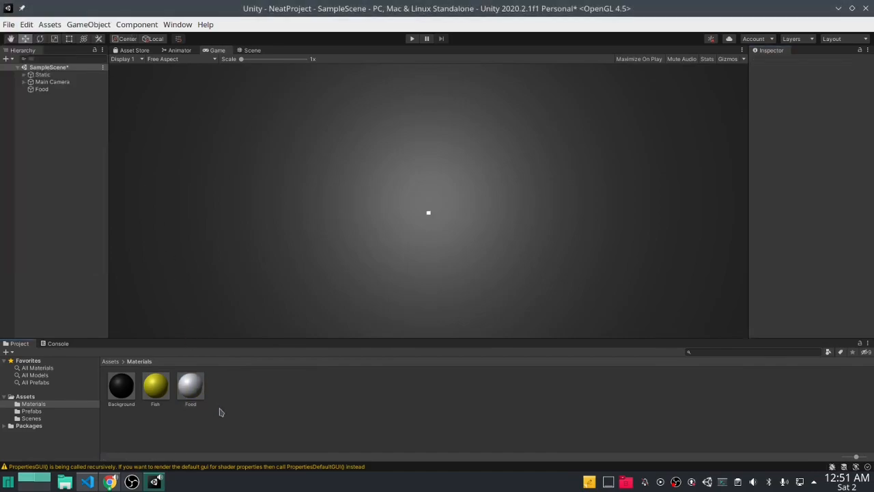
# - Switch the Food material's shader to Unlit/Color and apply the material to the Food cube in the scene
pyautogui.click(184, 390)
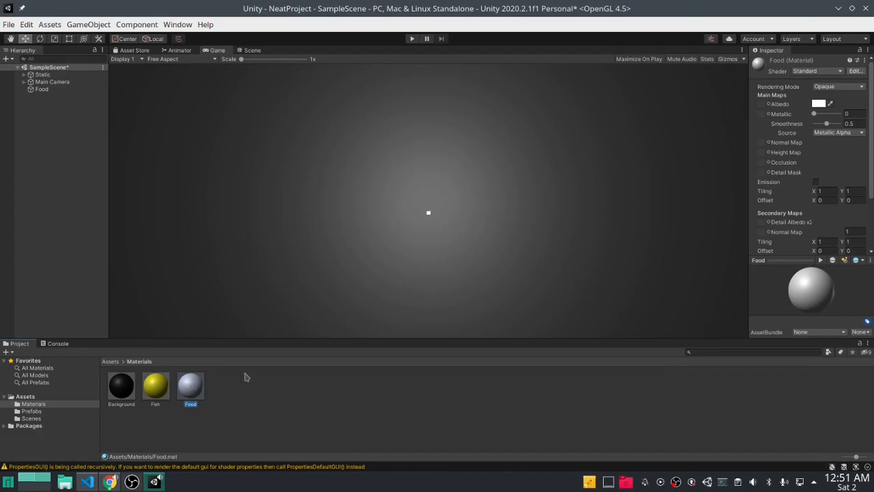
pyautogui.click(829, 72)
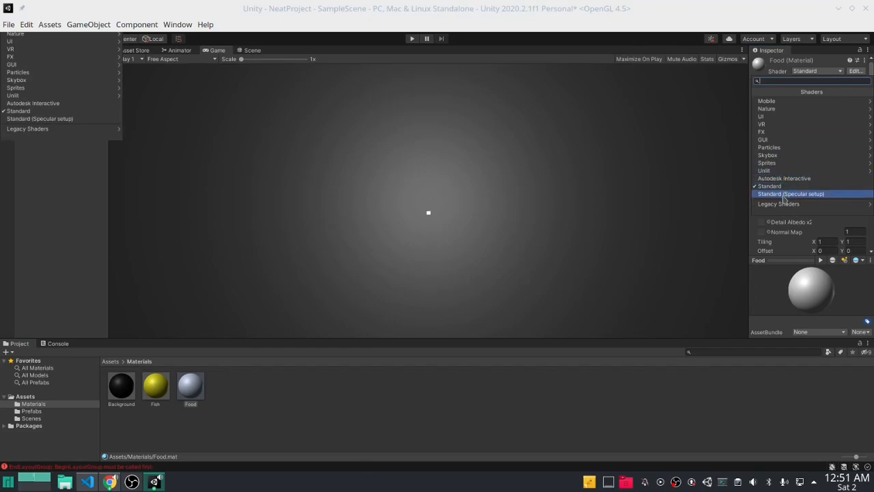
pyautogui.click(781, 170)
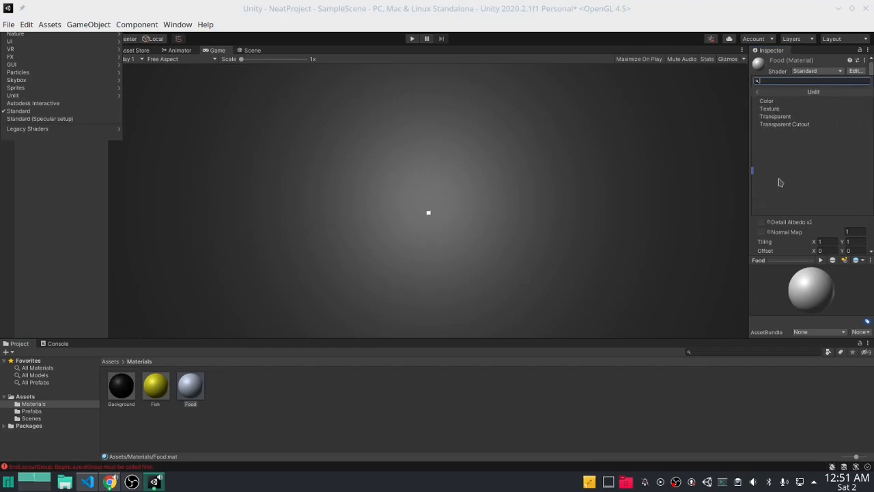
pyautogui.click(785, 101)
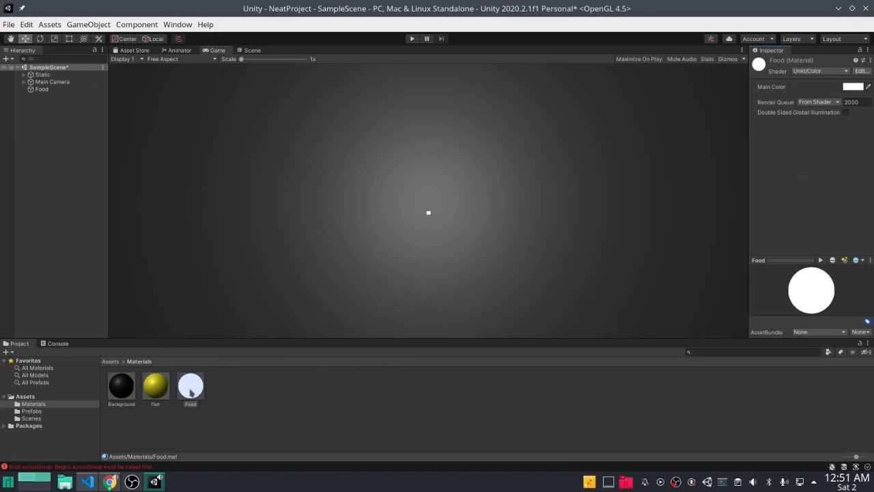
pyautogui.moveTo(191, 391); pyautogui.dragTo(44, 91)
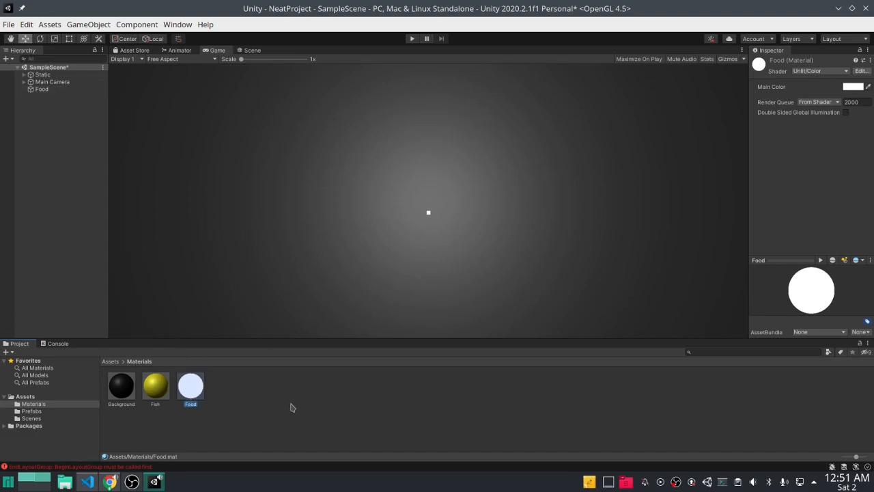
pyautogui.click(285, 417)
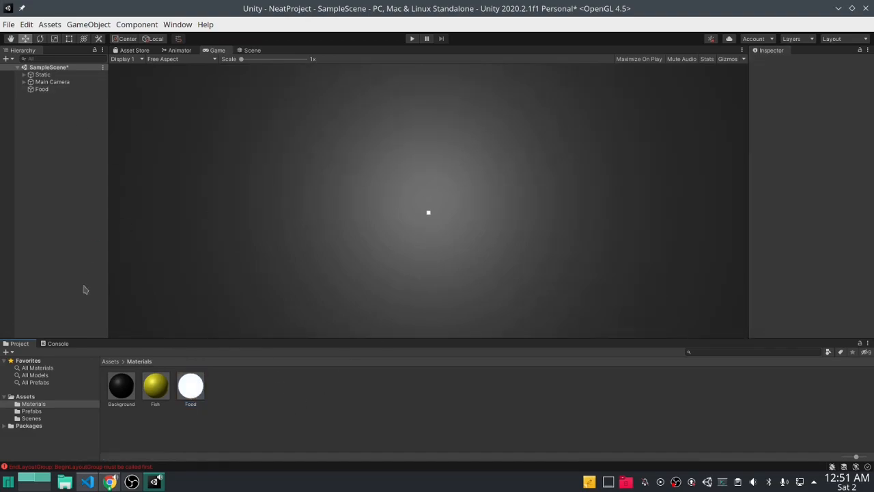
# - Clear all messages from the console and return to the project's asset view
pyautogui.click(191, 387)
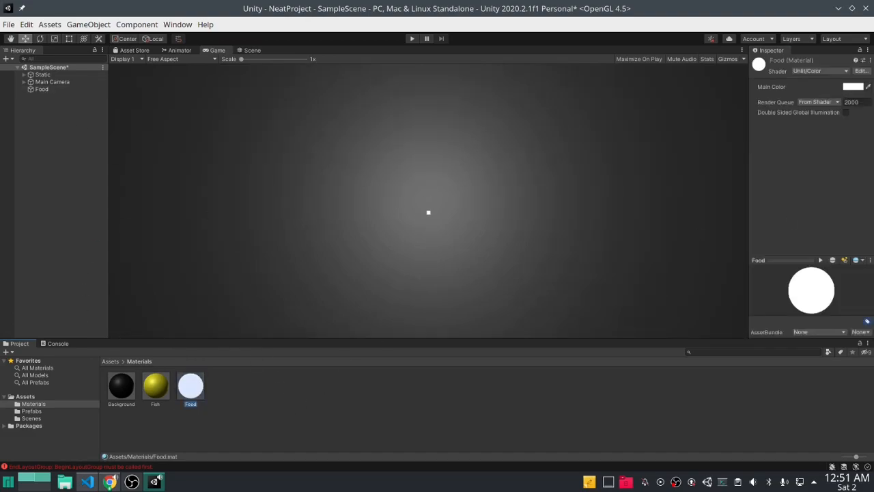
pyautogui.click(854, 86)
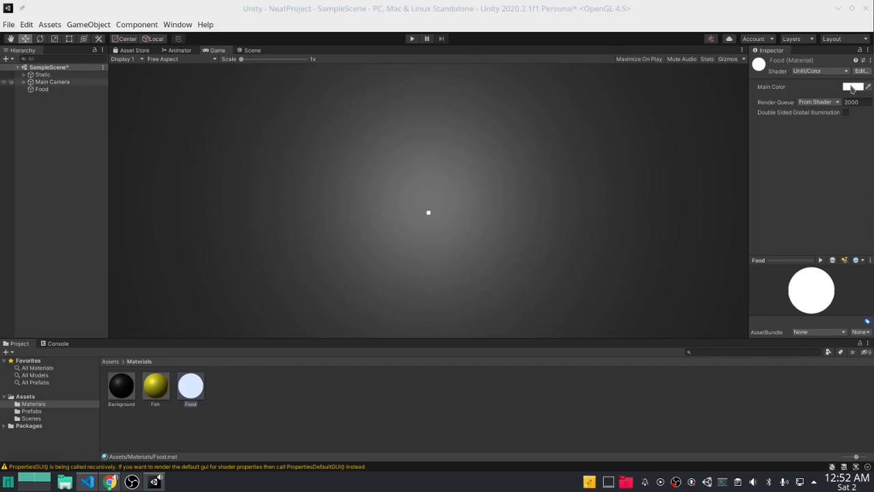
pyautogui.click(212, 468)
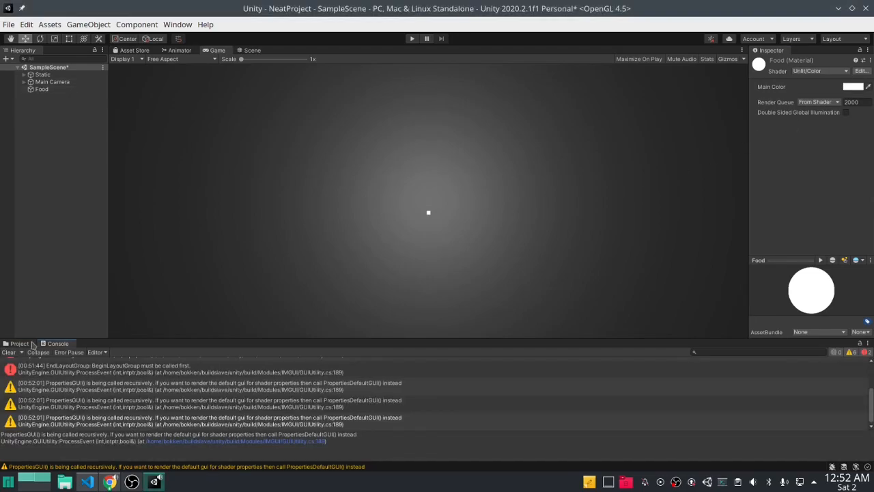
pyautogui.click(9, 352)
pyautogui.click(41, 90)
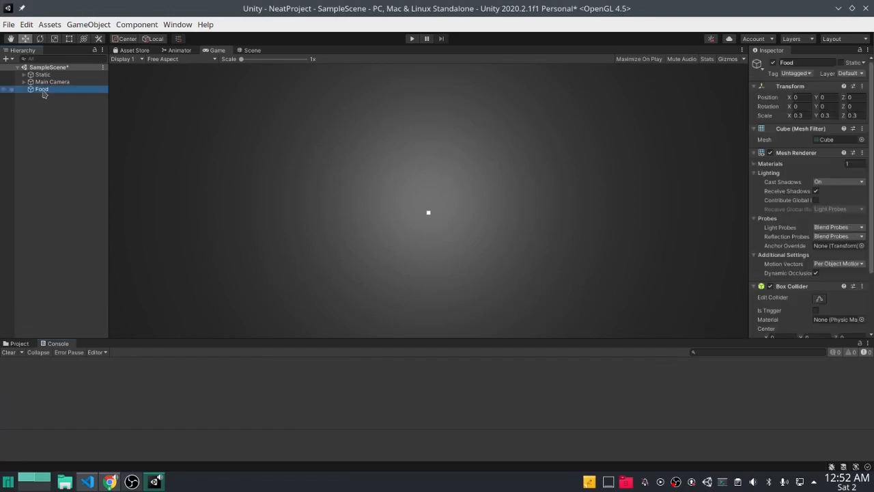
pyautogui.click(19, 344)
# - Set the Food material's main color to a pale turquoise, hex AFF6EE
pyautogui.click(191, 387)
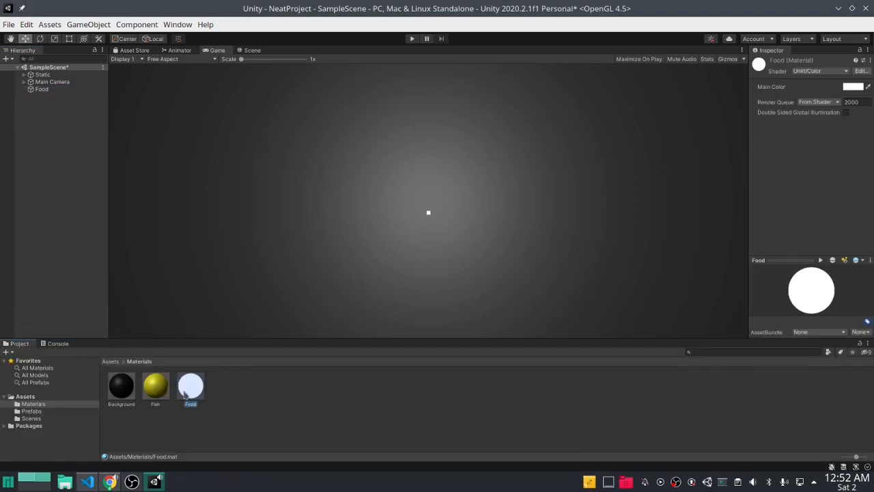
pyautogui.click(156, 387)
pyautogui.click(190, 386)
pyautogui.click(859, 86)
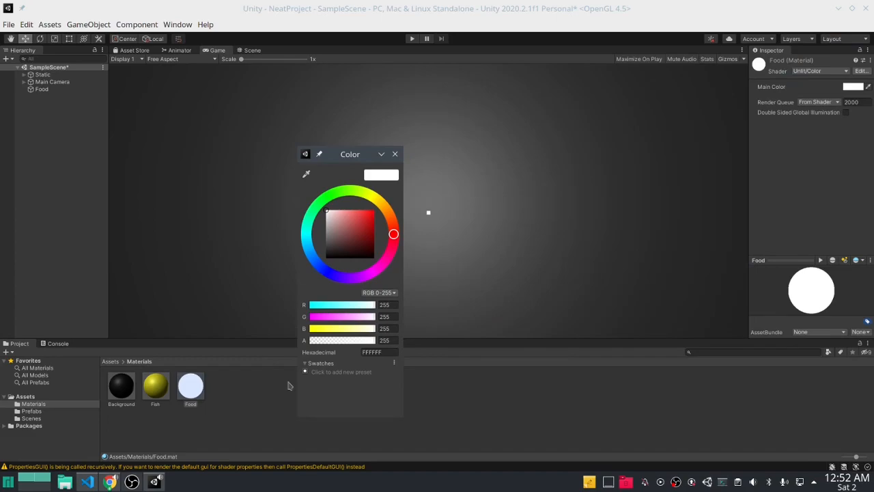
pyautogui.moveTo(357, 158); pyautogui.dragTo(770, 114)
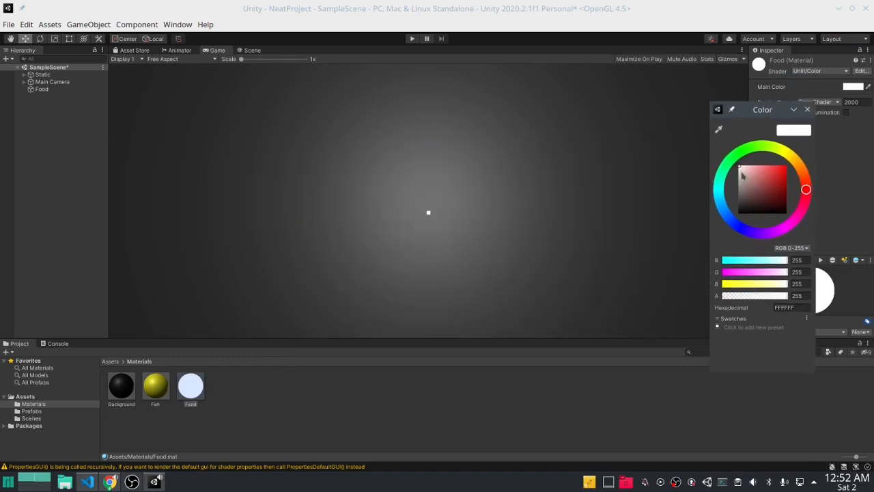
pyautogui.moveTo(743, 176)
pyautogui.mouseDown()
pyautogui.moveTo(782, 170)
pyautogui.moveTo(757, 198)
pyautogui.moveTo(747, 166)
pyautogui.moveTo(788, 151)
pyautogui.moveTo(755, 170)
pyautogui.mouseUp()
pyautogui.click(794, 161)
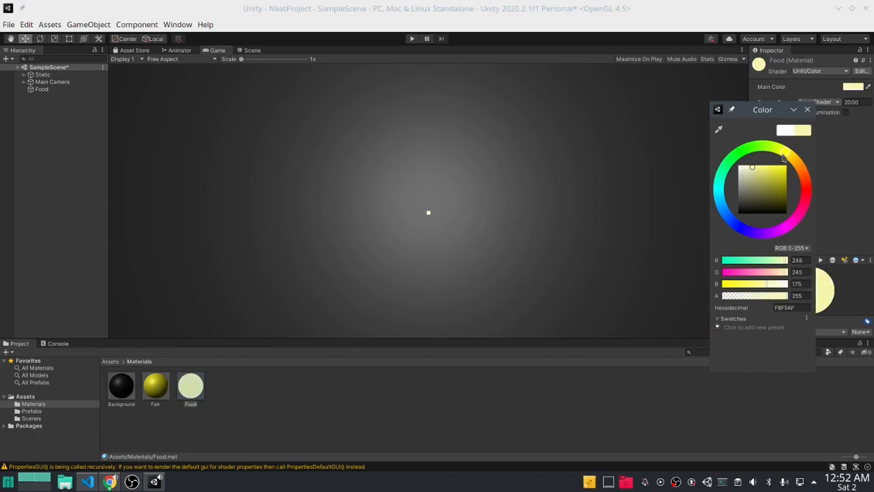
pyautogui.moveTo(784, 156); pyautogui.dragTo(727, 190)
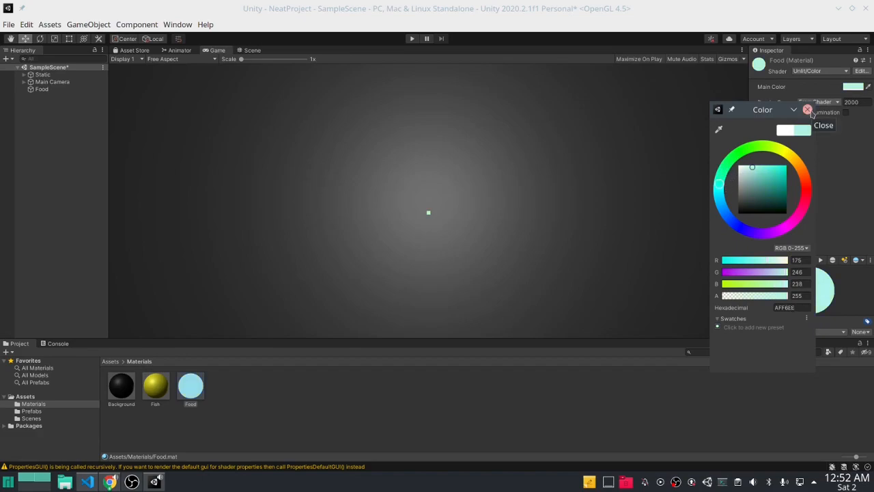
pyautogui.click(808, 110)
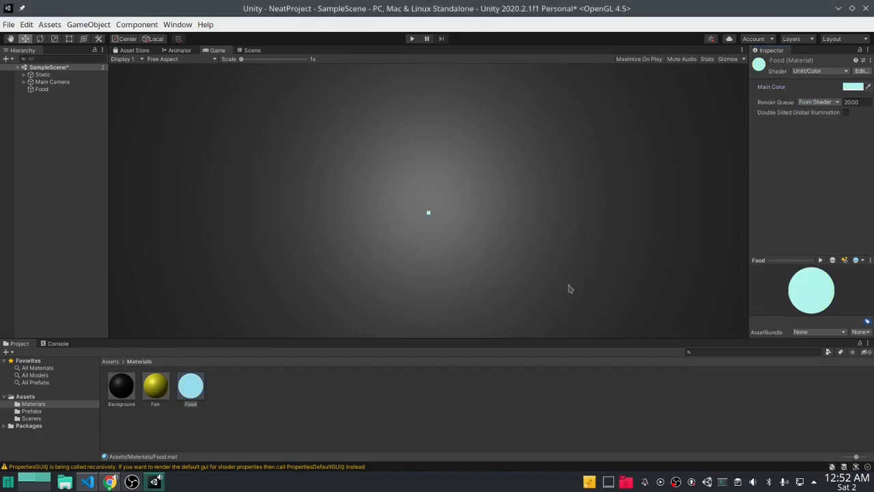
# - Save the Food cube from the scene as a prefab in the Prefabs folder
pyautogui.click(31, 411)
pyautogui.moveTo(41, 89); pyautogui.dragTo(164, 410)
pyautogui.click(213, 406)
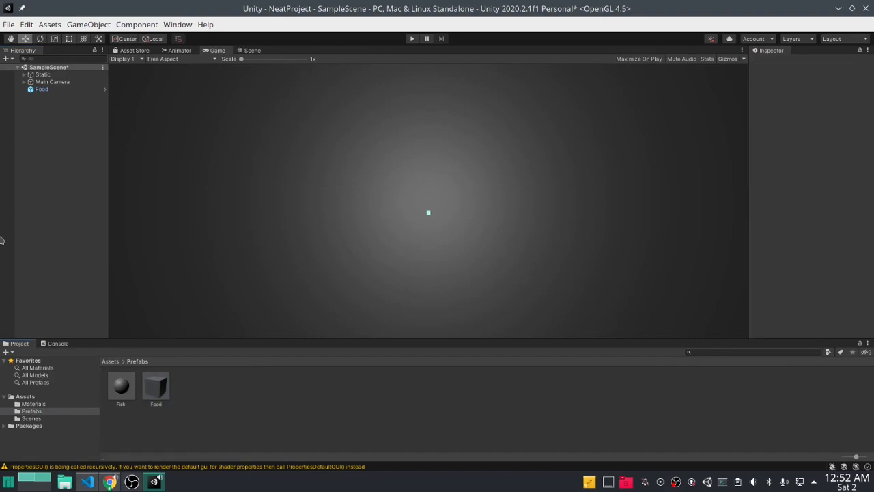
# - Delete the Food object from the scene hierarchy, keeping its prefab asset
pyautogui.click(57, 91)
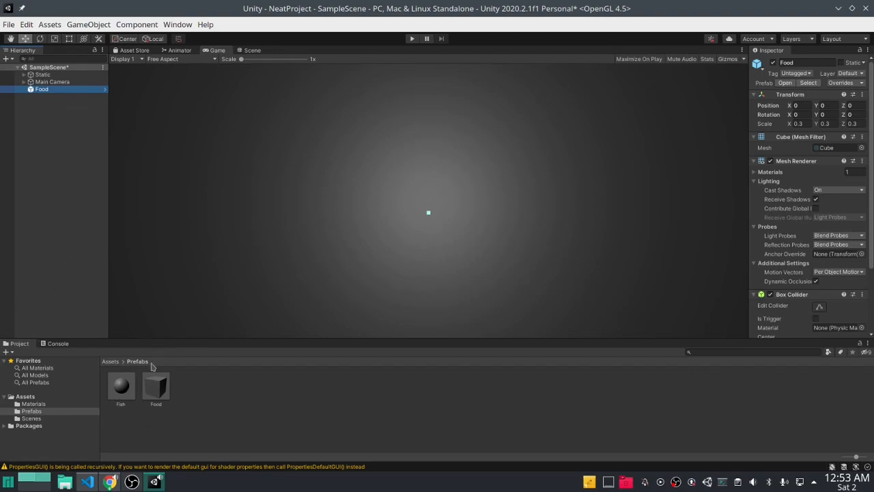
pyautogui.press('F2')
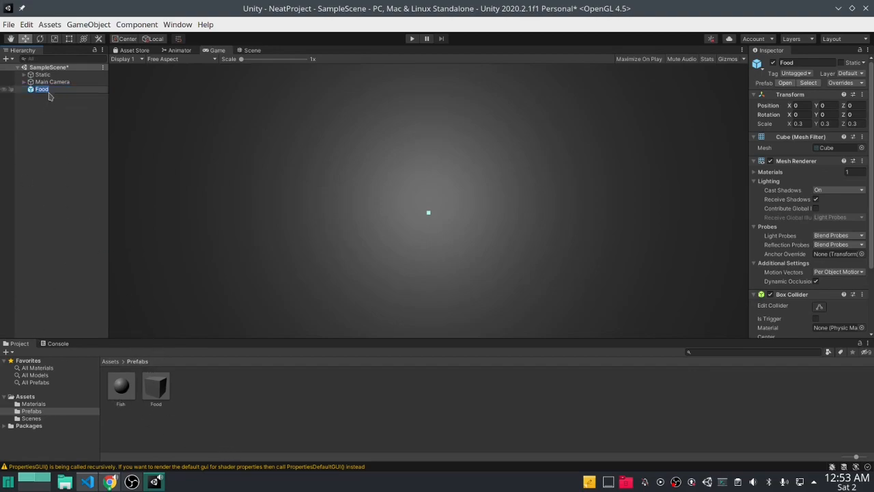
pyautogui.press('BackSpace')
pyautogui.click(93, 123)
pyautogui.click(72, 90)
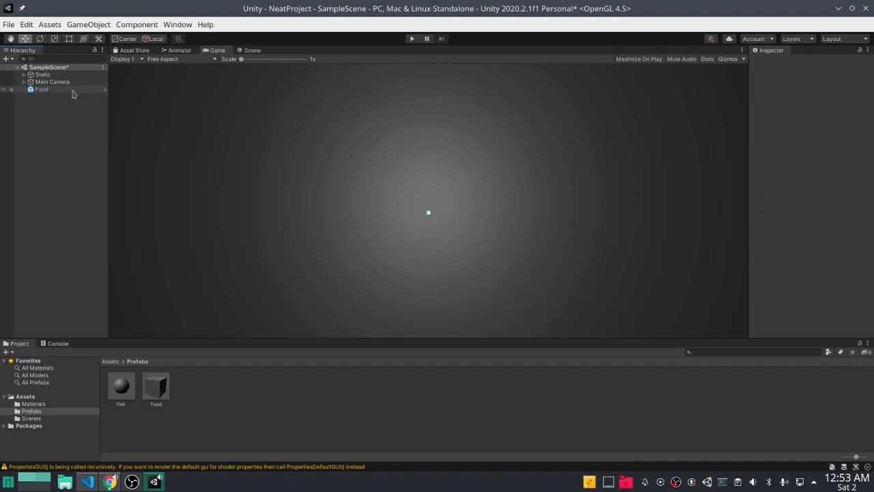
pyautogui.press('Delete')
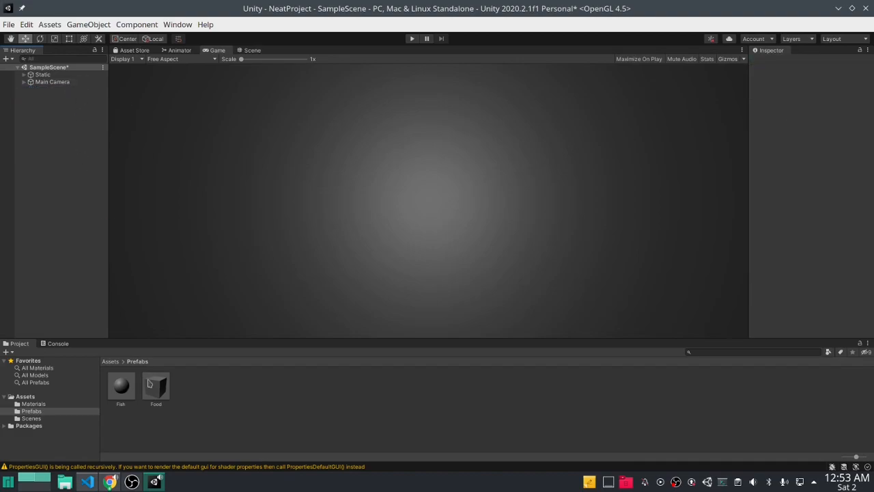
# - Place a test instance of the Food prefab in the scene, inspect the prefab asset, and delete the instance
pyautogui.moveTo(156, 386); pyautogui.dragTo(68, 205)
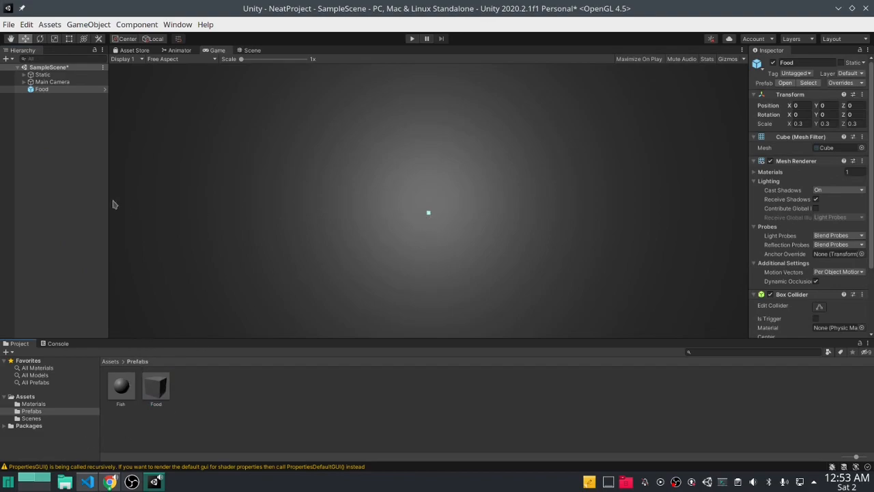
pyautogui.click(156, 388)
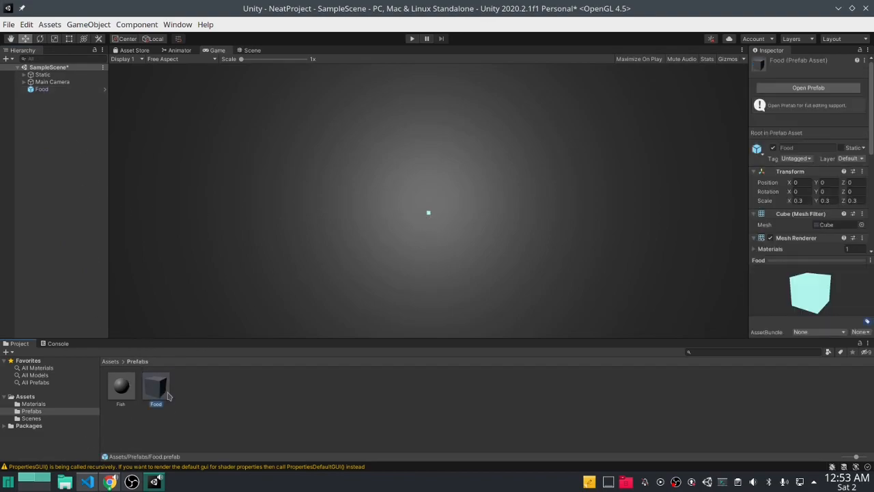
pyautogui.click(54, 91)
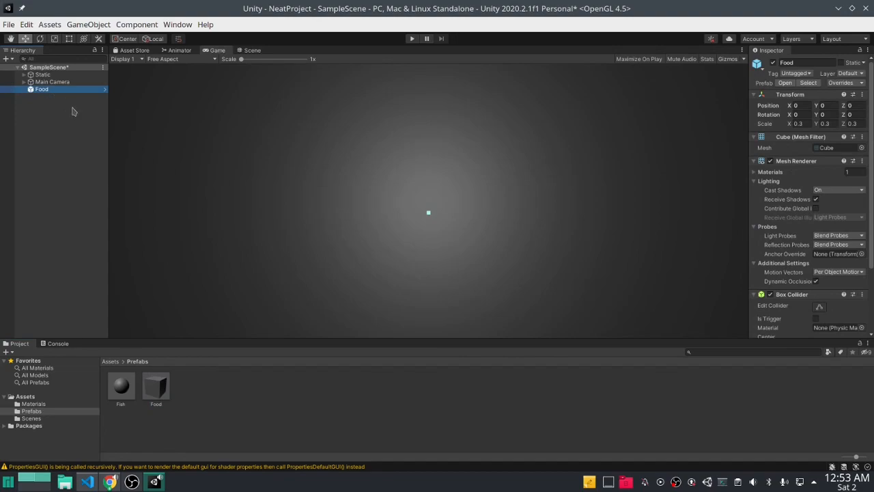
pyautogui.press('Delete')
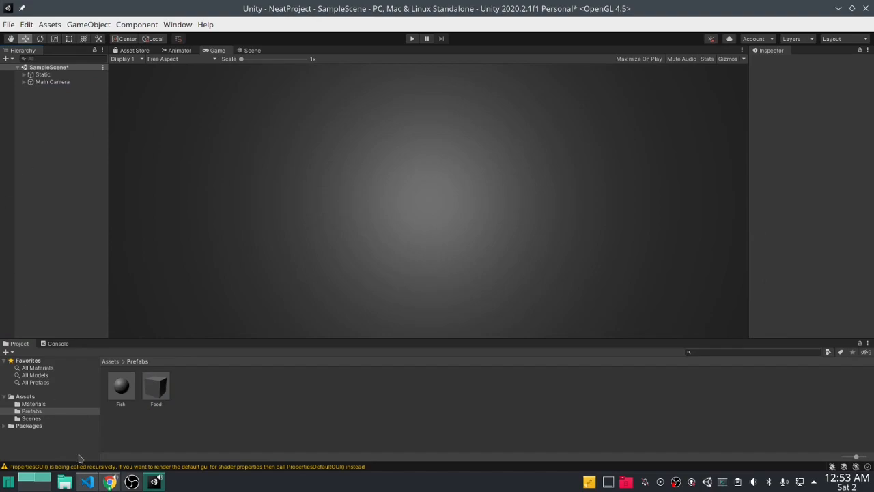
# - Clear the shader warnings from the console
pyautogui.click(184, 466)
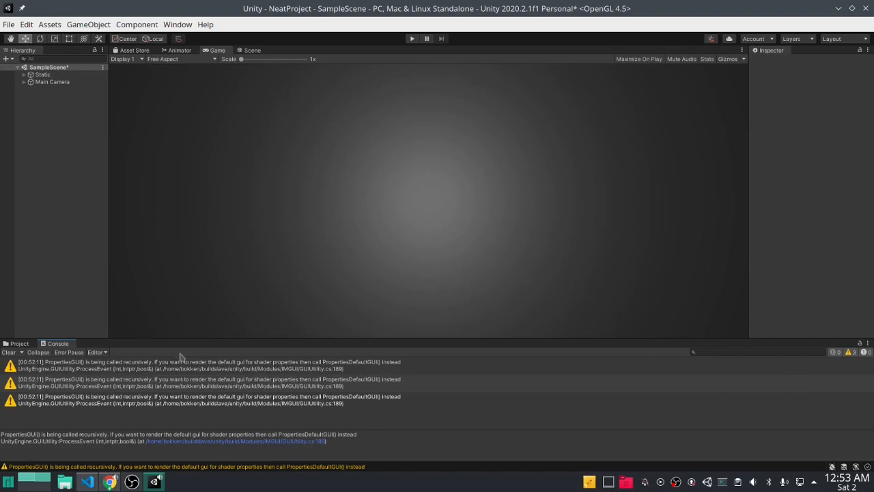
pyautogui.click(8, 353)
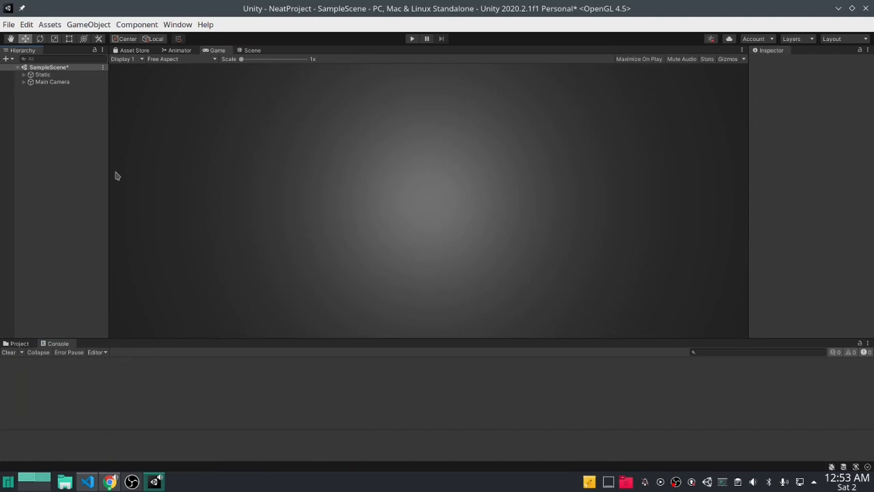
# - Review the objects grouped under Static and the contents of the Scenes and Materials folders
pyautogui.click(57, 76)
pyautogui.click(24, 75)
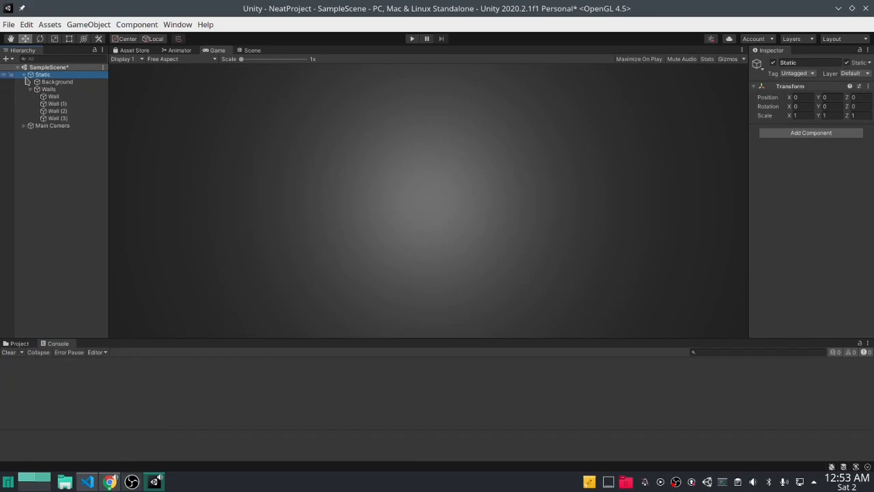
pyautogui.click(23, 74)
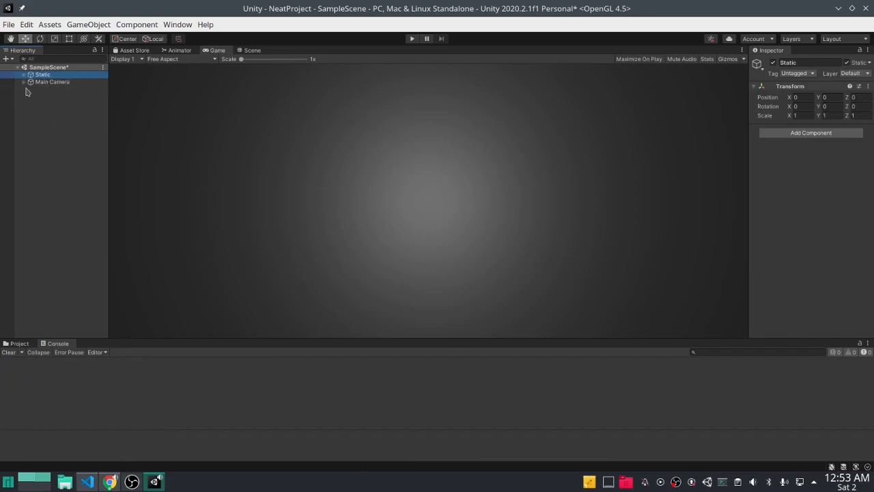
pyautogui.click(18, 344)
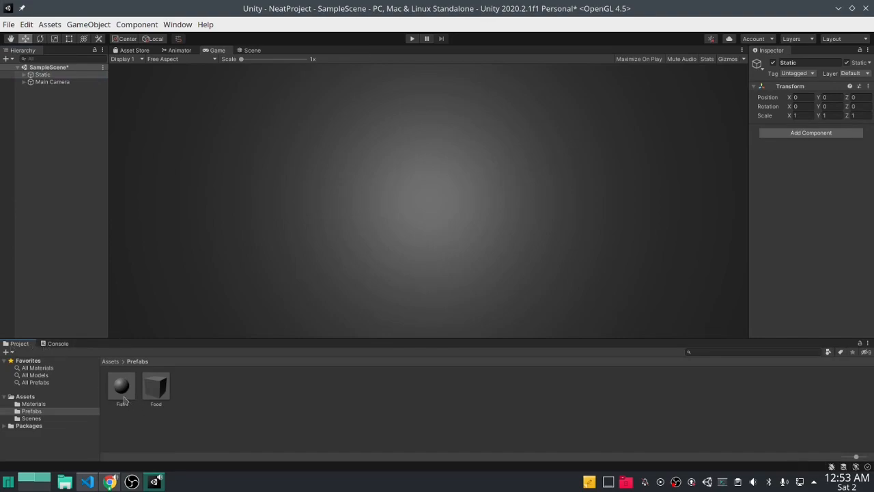
pyautogui.click(42, 420)
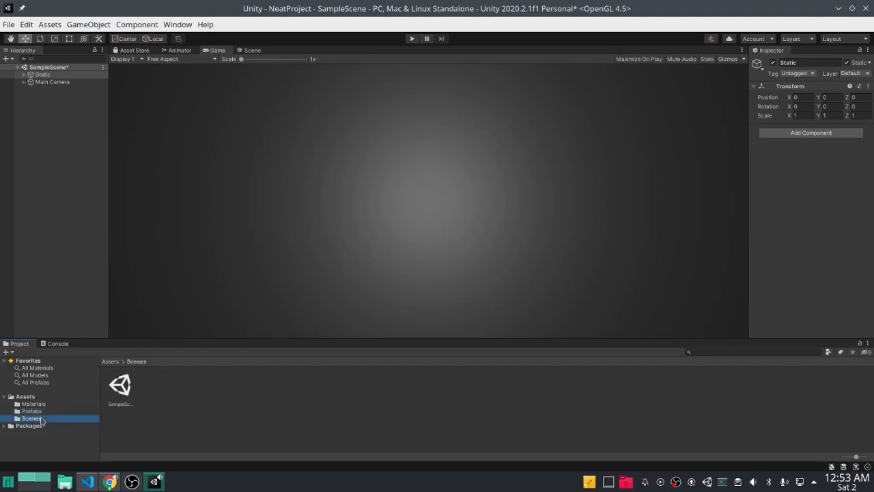
pyautogui.click(32, 405)
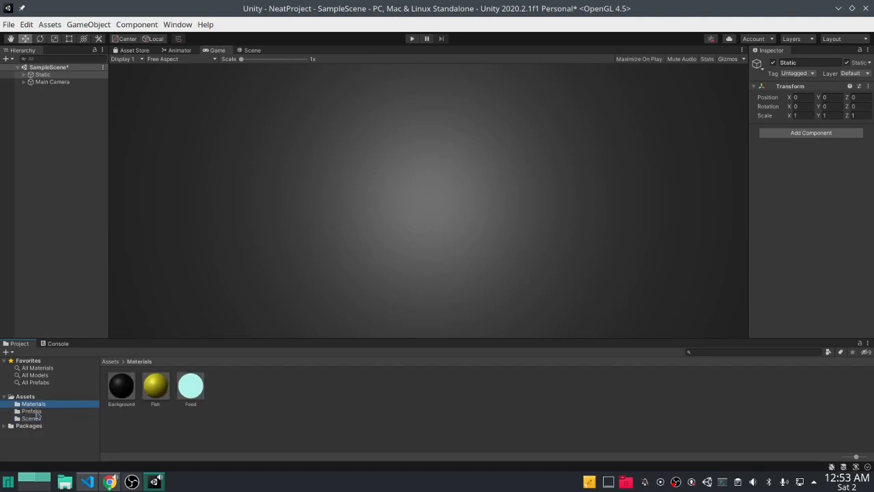
# - Place an instance of the Fish prefab from the Prefabs folder in the scene hierarchy
pyautogui.click(34, 411)
pyautogui.moveTo(138, 356); pyautogui.dragTo(44, 138)
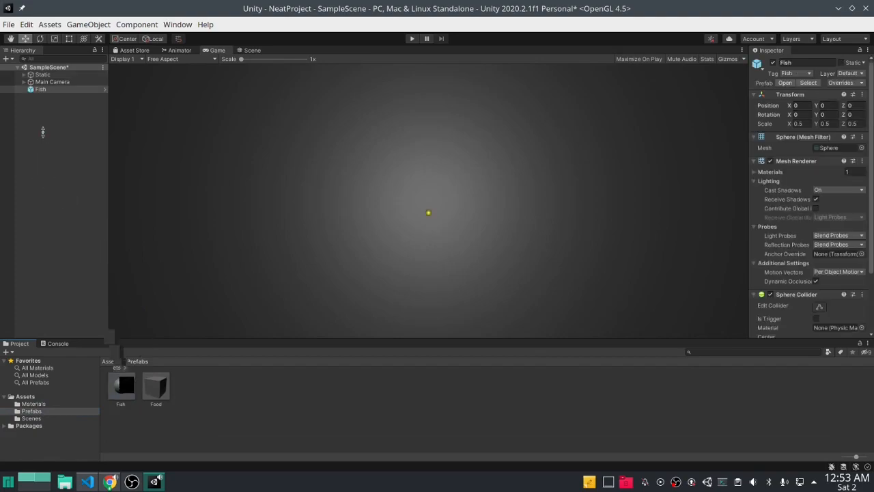